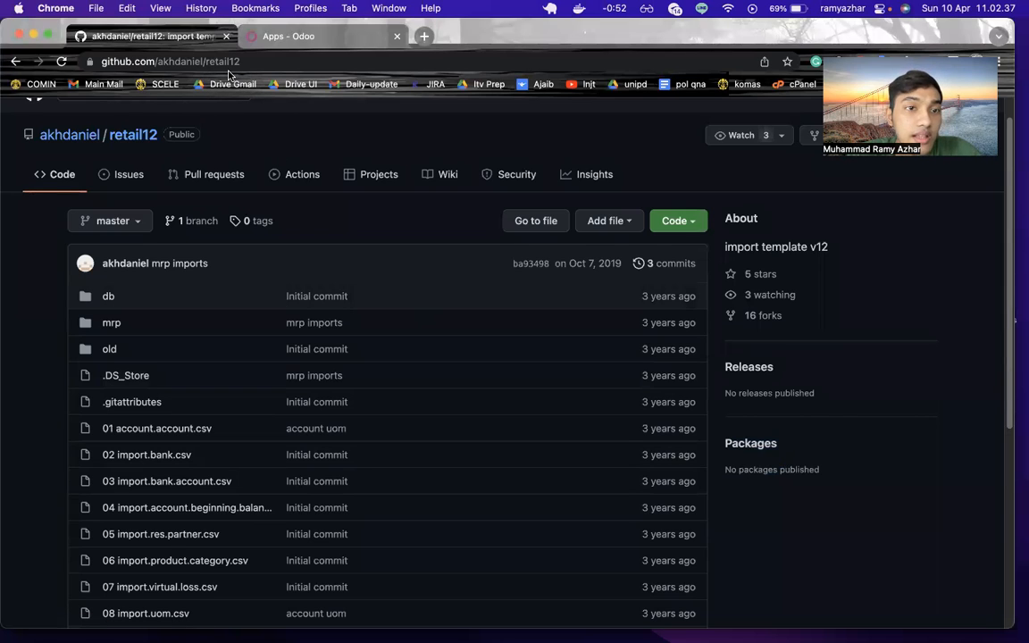
Check the download options of the retail12 repository on GitHub and show the downloaded retail12-master folder in Finder
scroll(152, 158, up, 1)
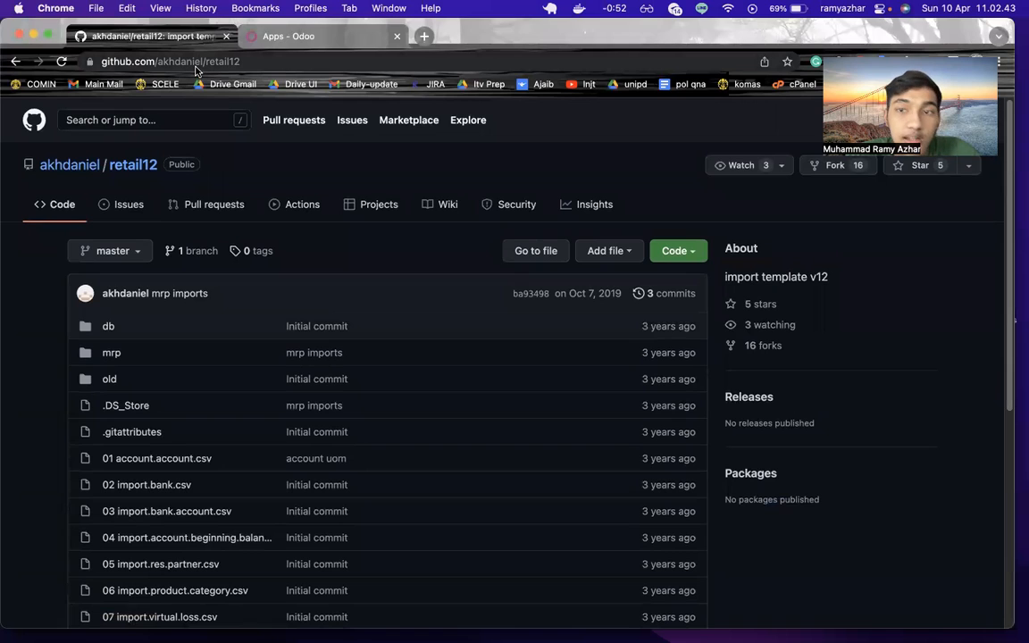
double_click(195, 64)
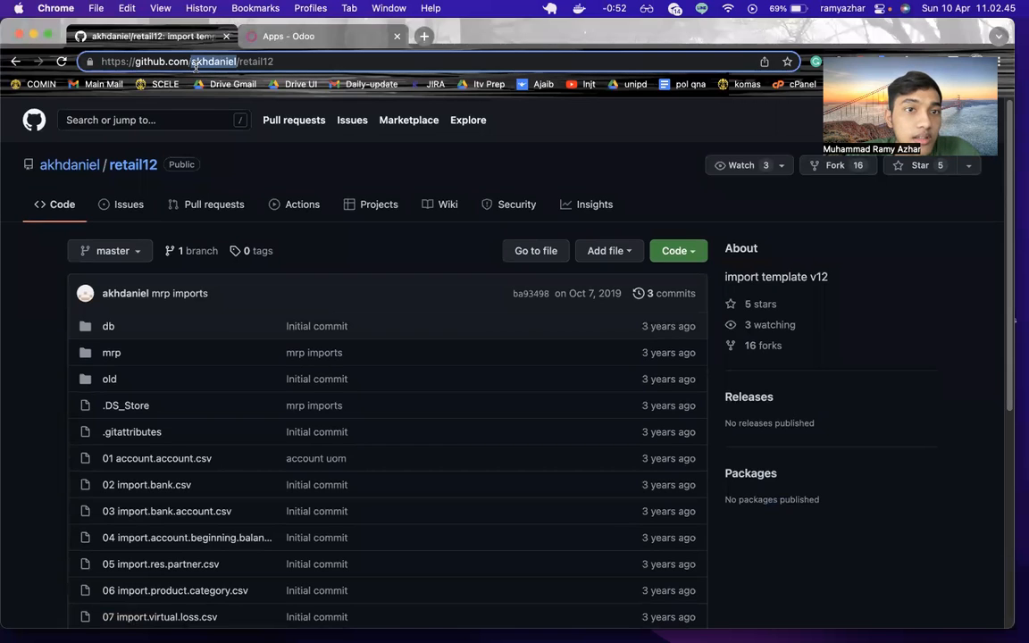
click(675, 250)
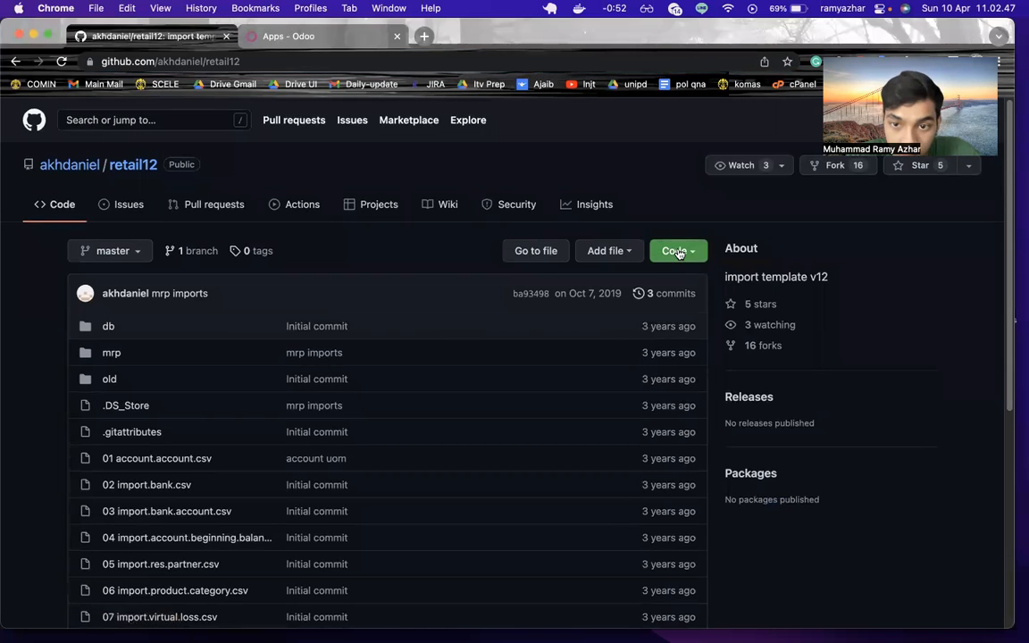
click(636, 191)
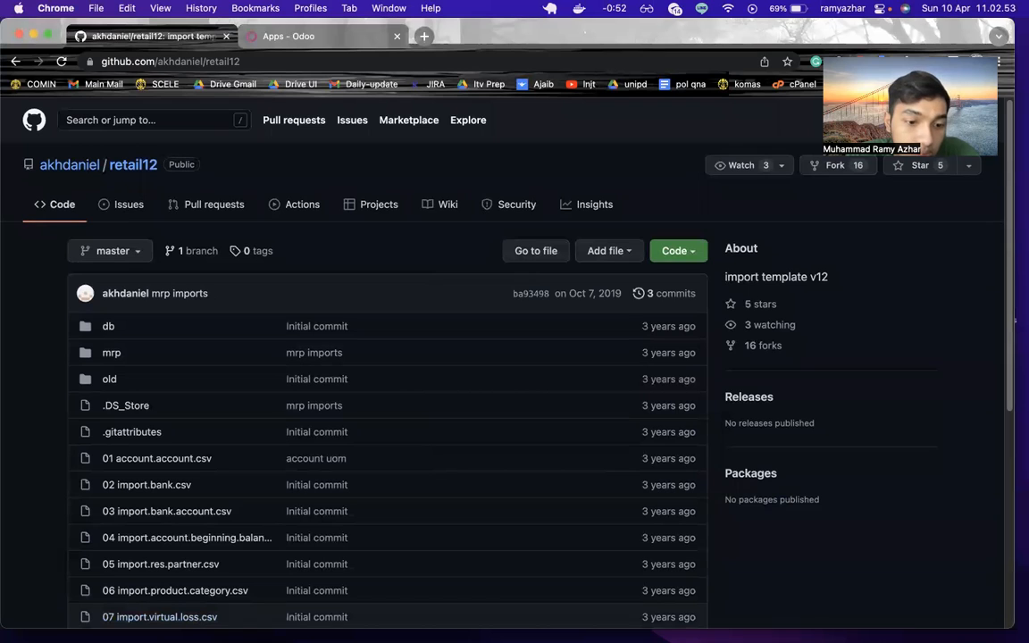
click(236, 608)
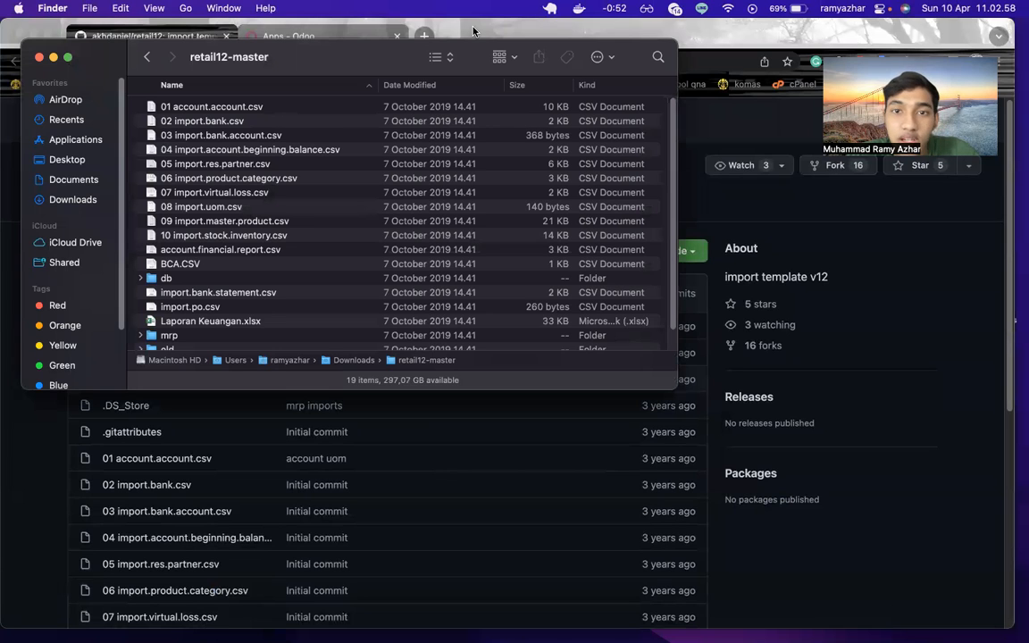
Switch to Odoo and view the Developer Tools section of the general settings
click(353, 27)
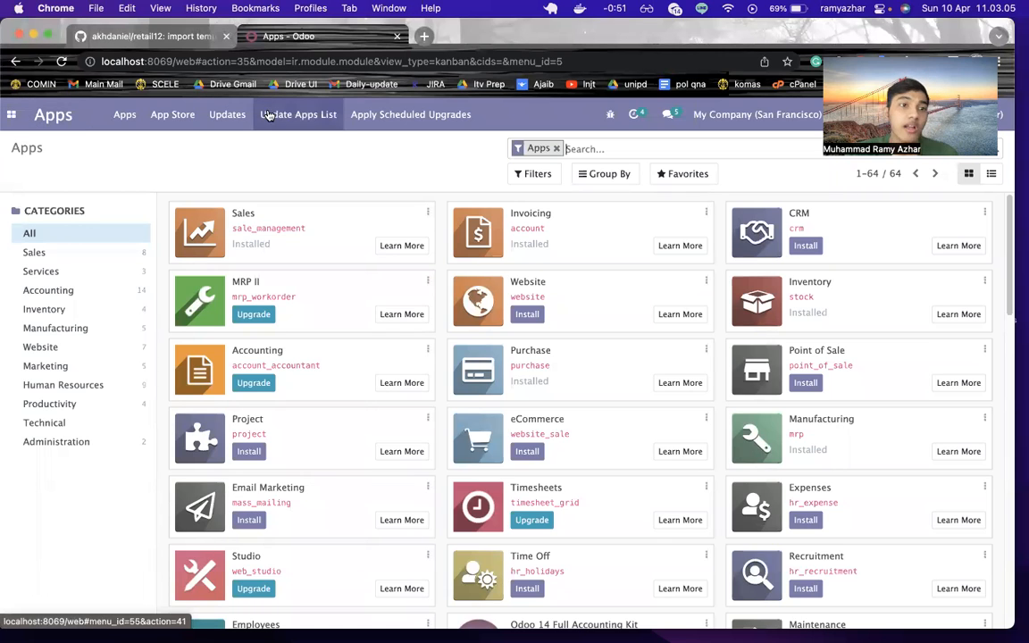
click(11, 119)
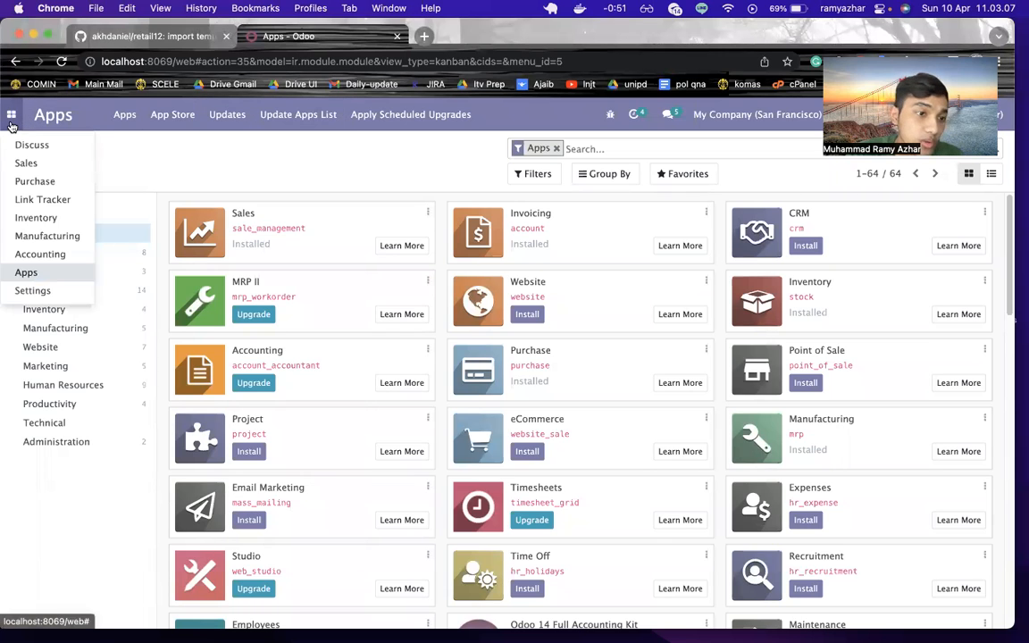
click(21, 291)
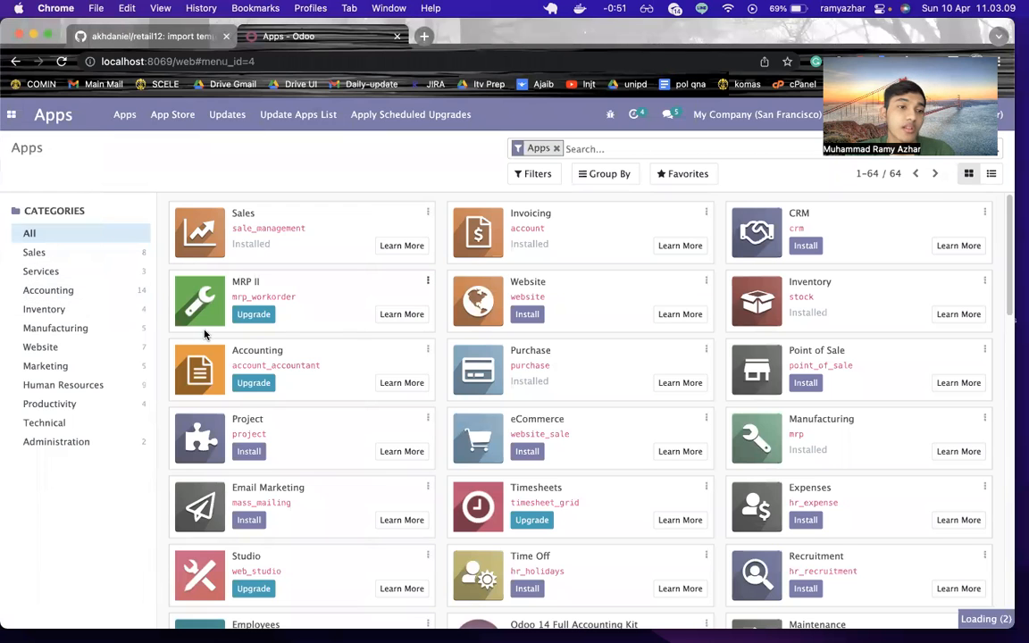
scroll(265, 336, down, 10)
scroll(264, 336, down, 10)
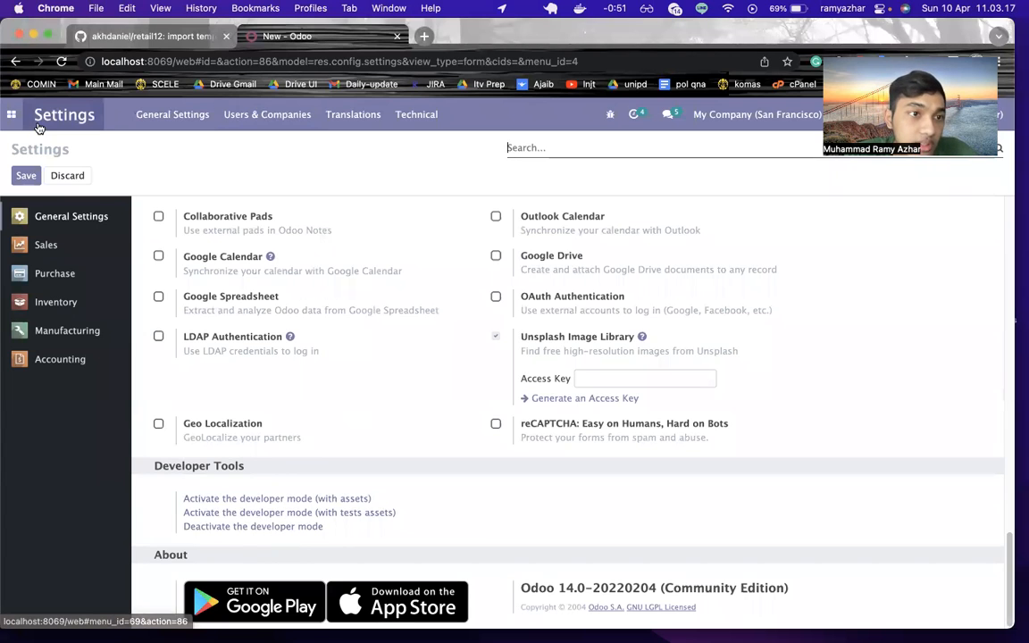
Go to the chart of accounts in Accounting and start importing records into it
click(12, 114)
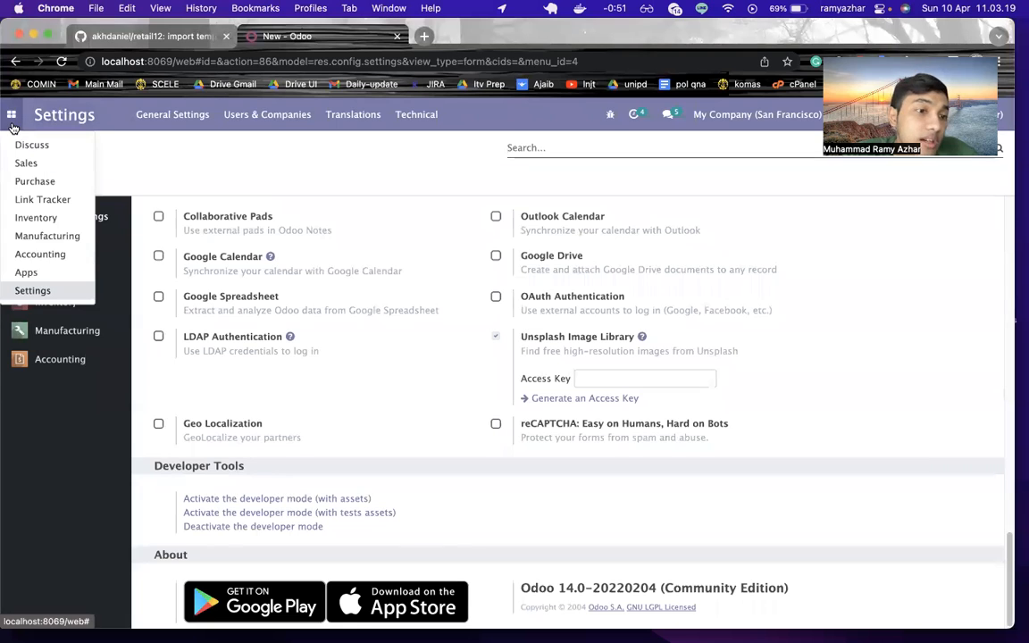
click(71, 258)
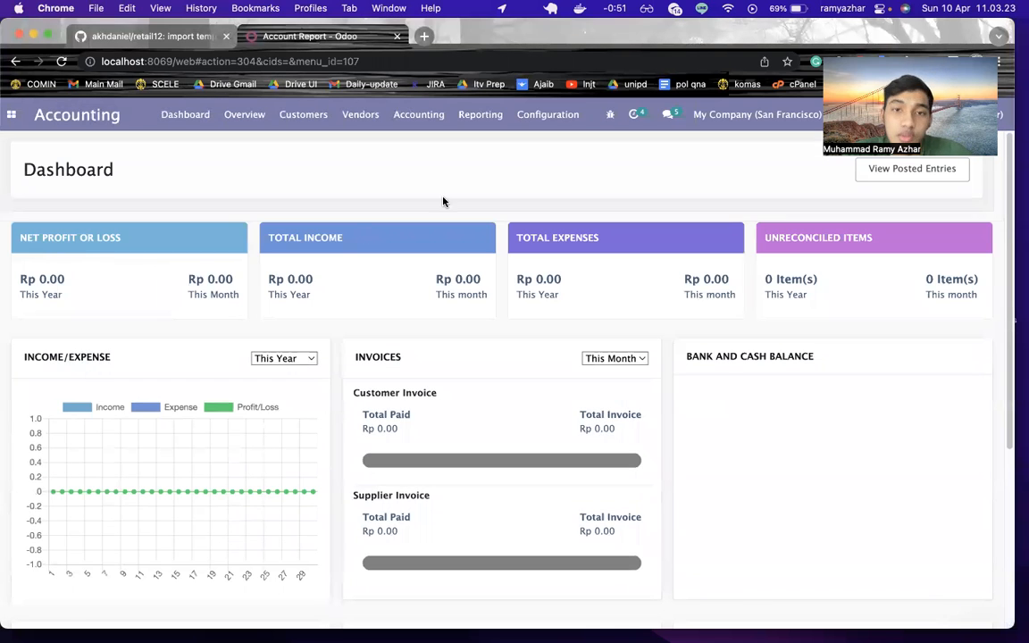
click(532, 125)
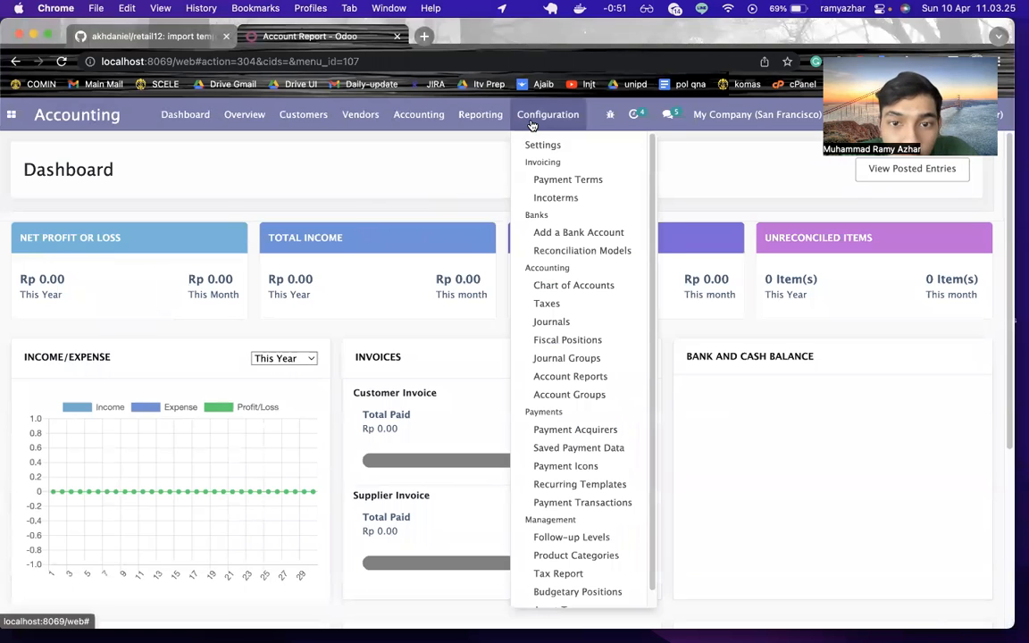
click(568, 286)
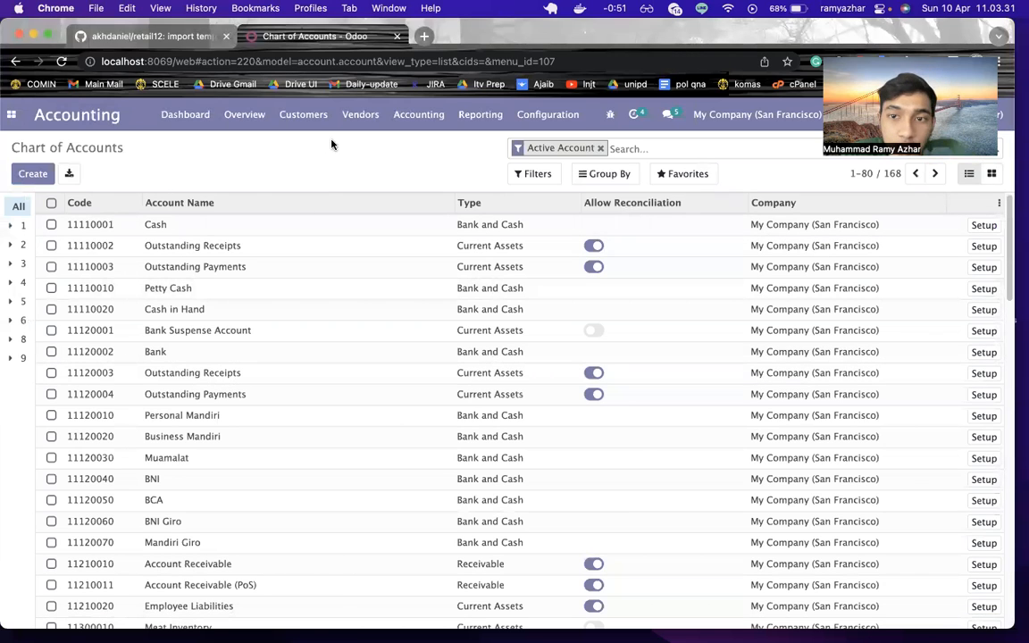
click(664, 174)
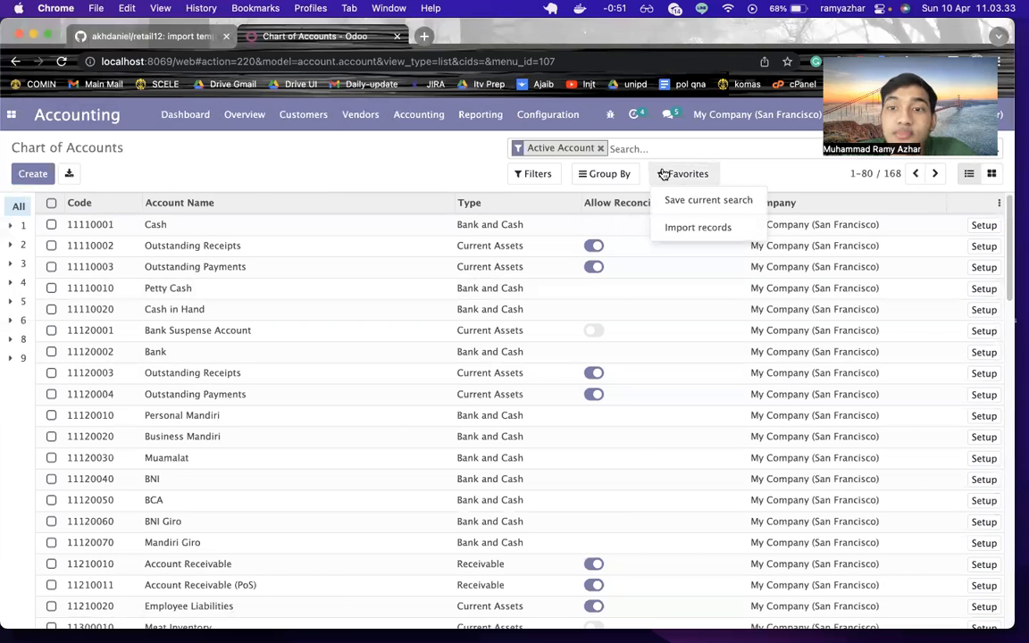
click(696, 227)
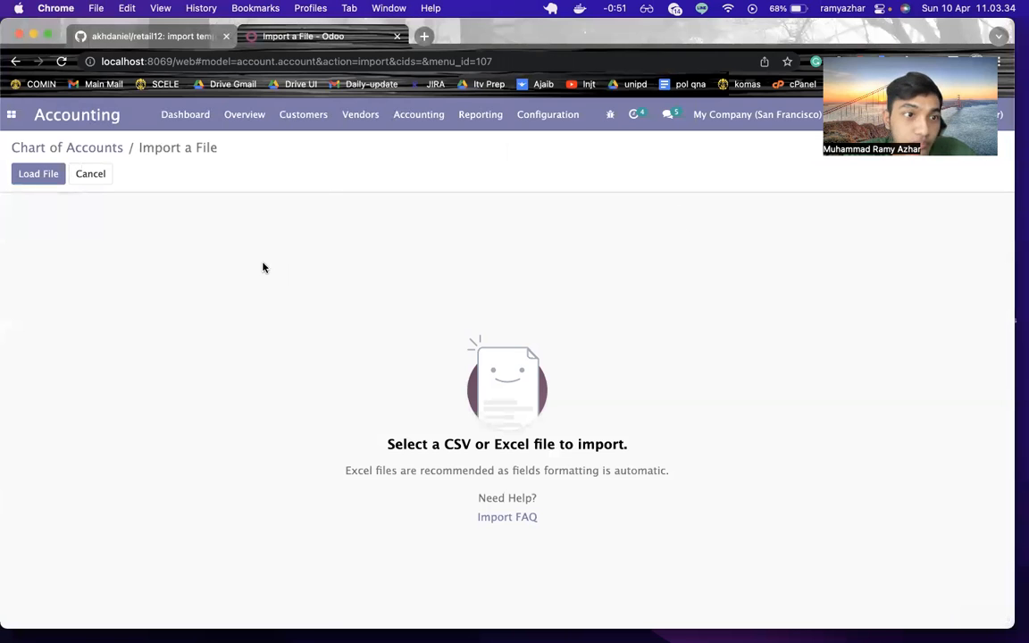
Load 01 account.account.csv from the retail12-master folder in Downloads, test it and import its accounts
click(40, 173)
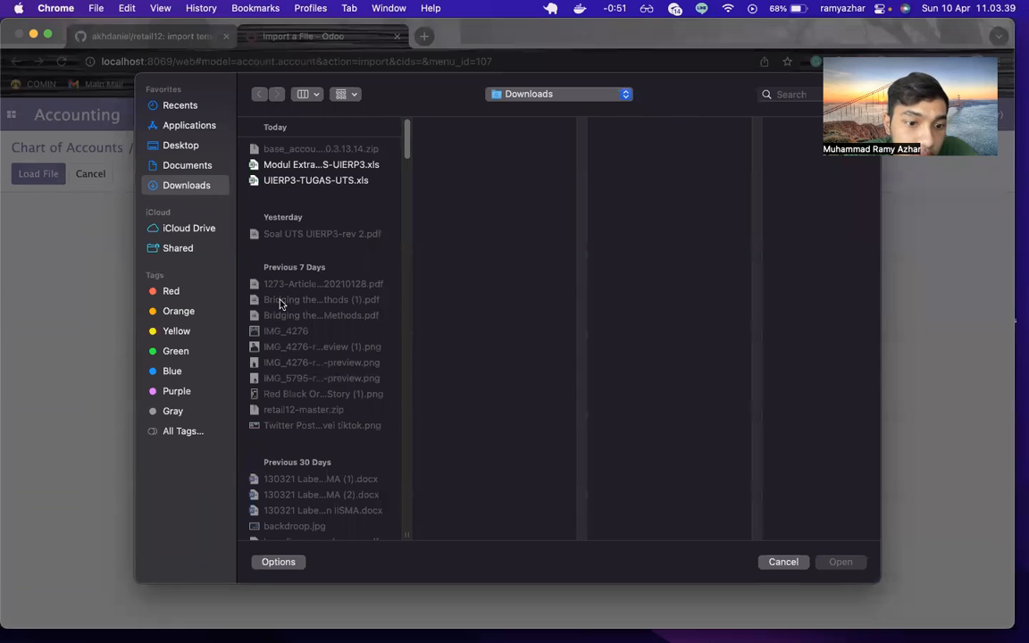
scroll(280, 304, down, 15)
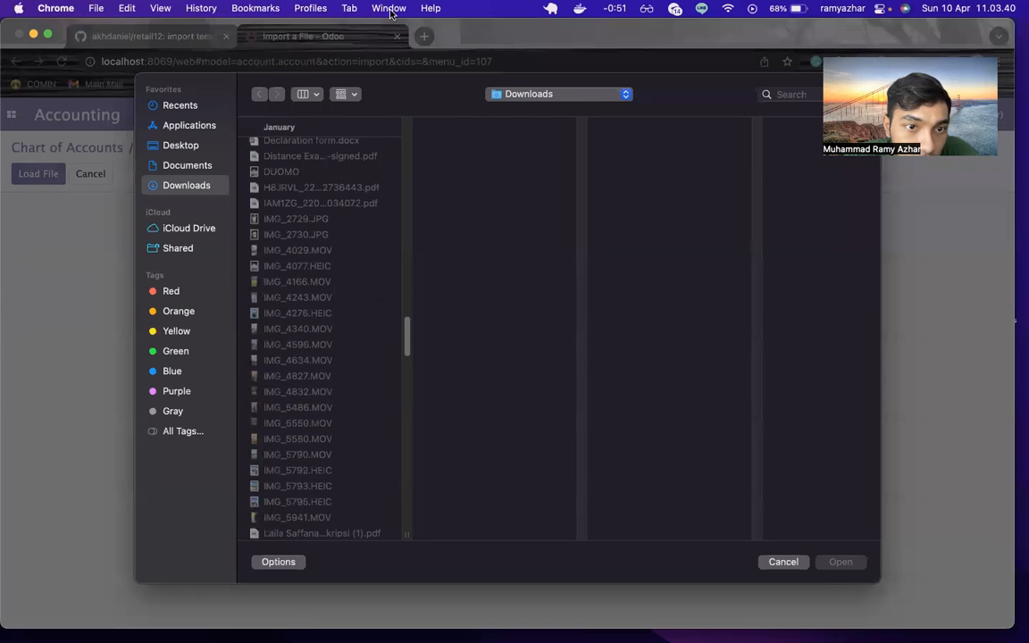
scroll(351, 250, down, 20)
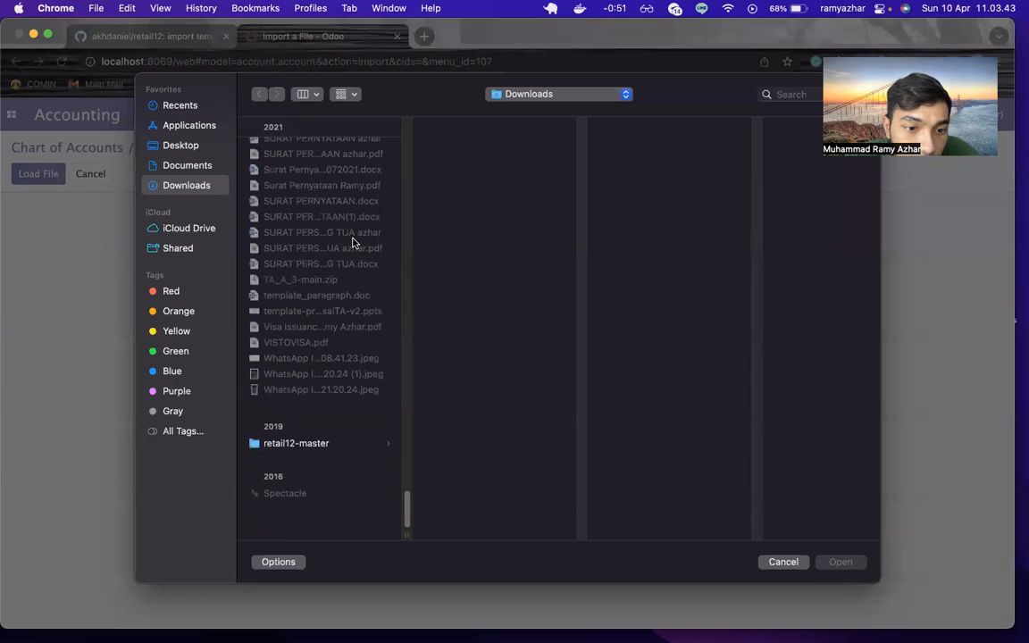
click(326, 475)
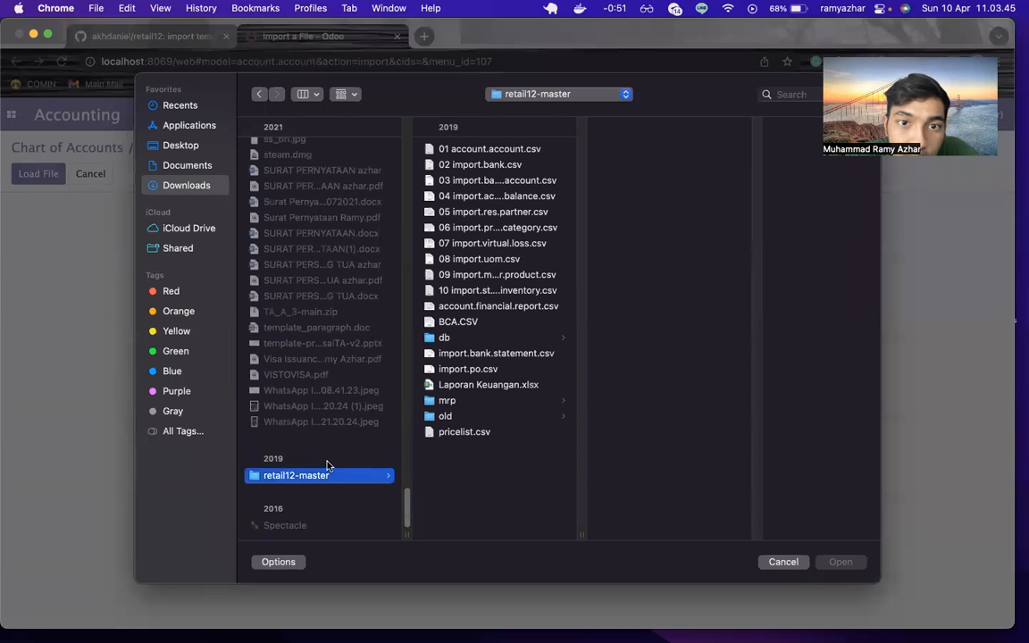
click(487, 151)
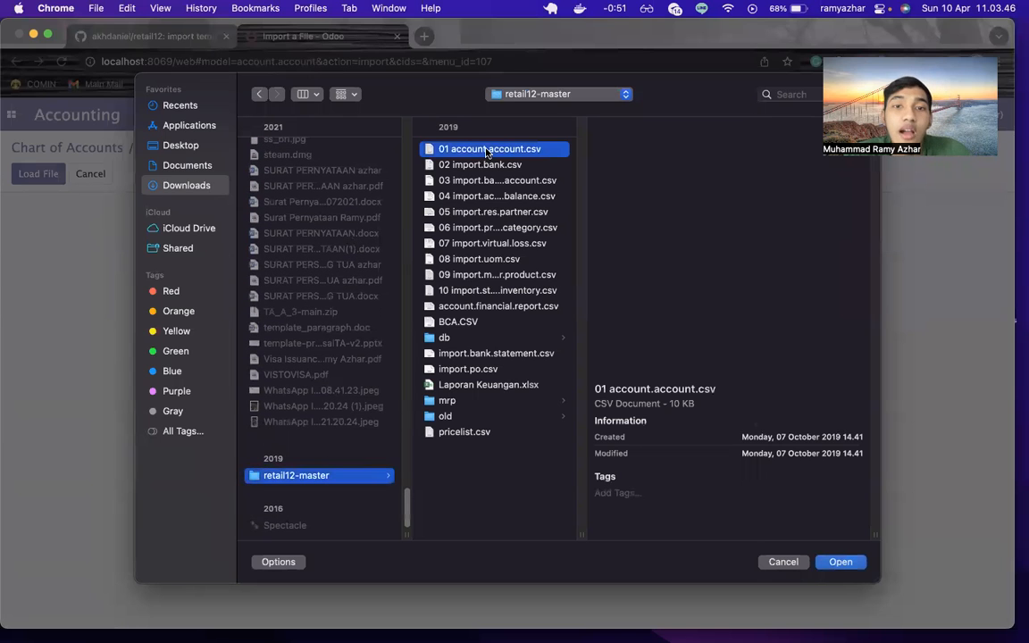
click(840, 563)
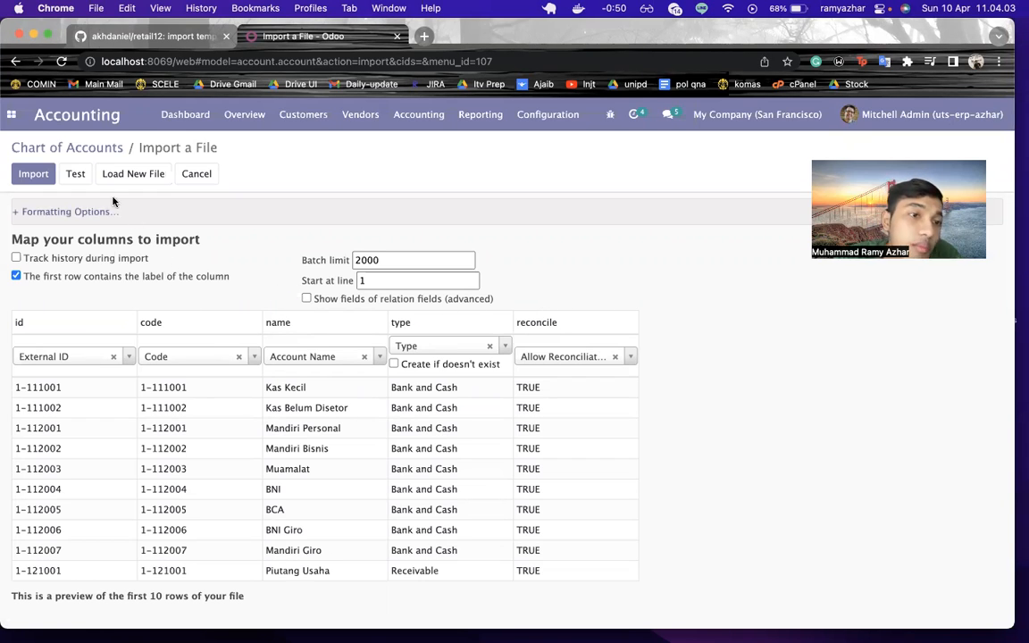
click(77, 177)
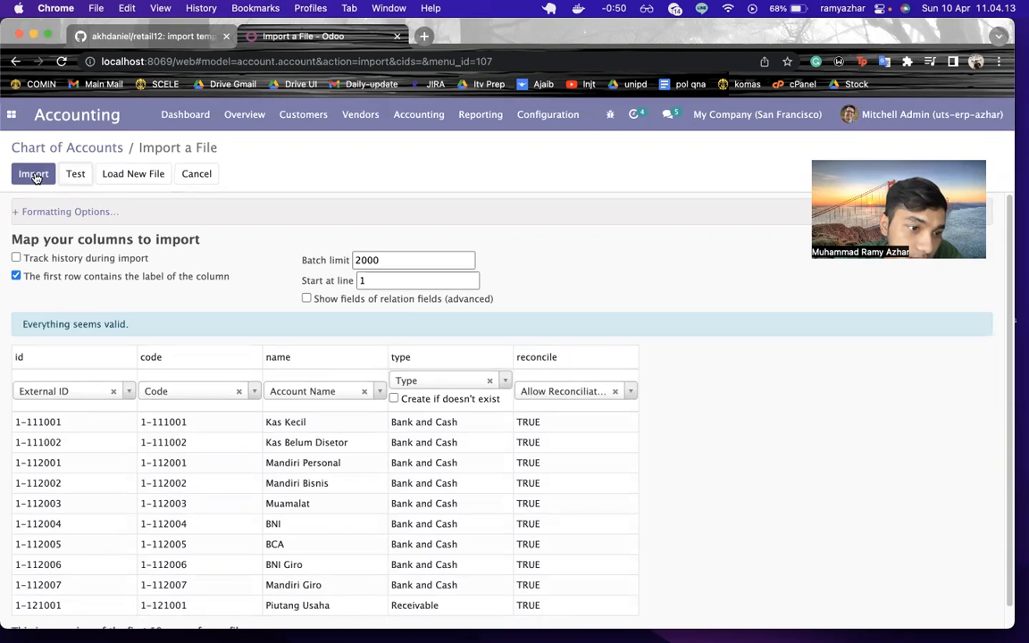
click(33, 176)
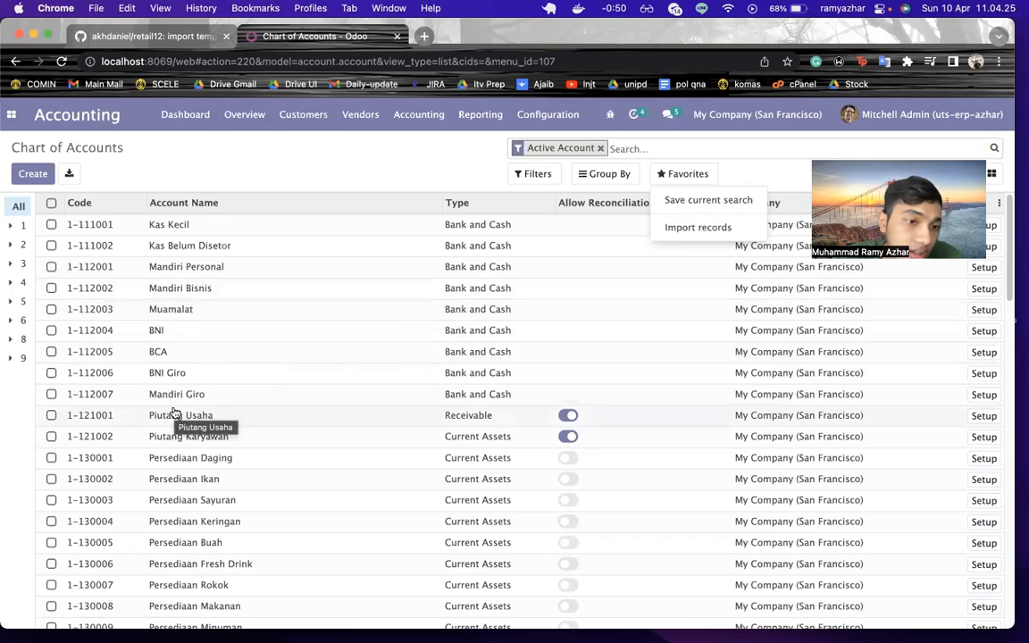
Examine the chart of accounts list, comparing the newly imported accounts with the original ones
scroll(172, 414, down, 5)
scroll(175, 412, down, 8)
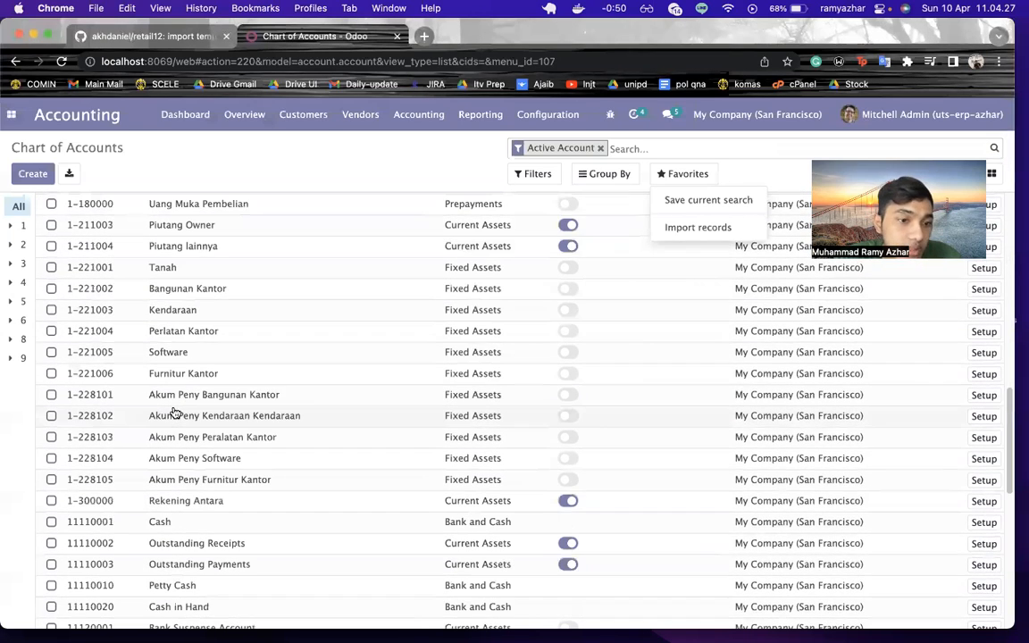
scroll(175, 414, up, 12)
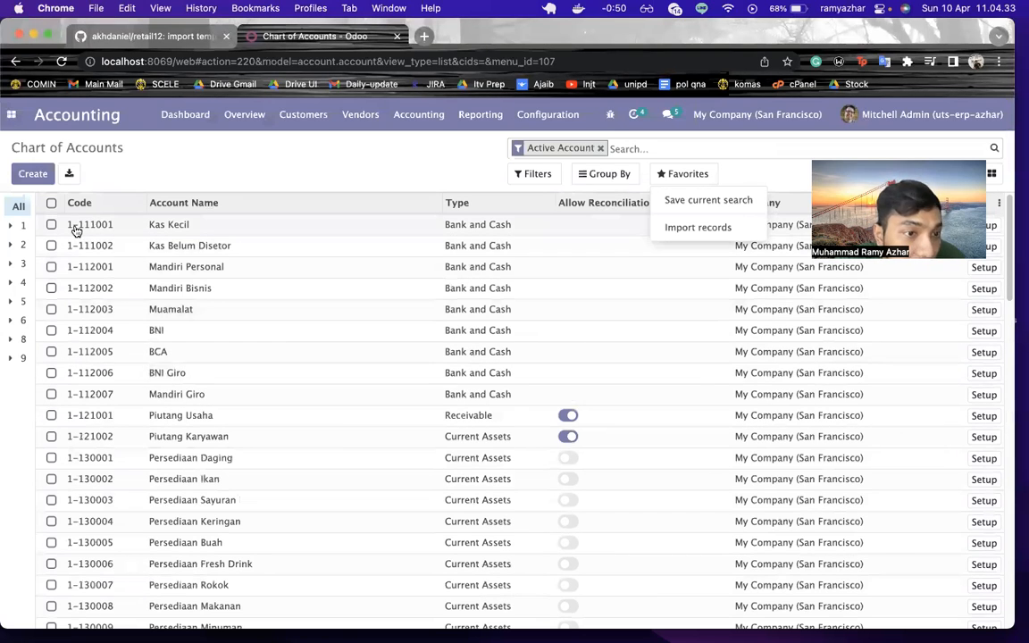
scroll(76, 230, down, 20)
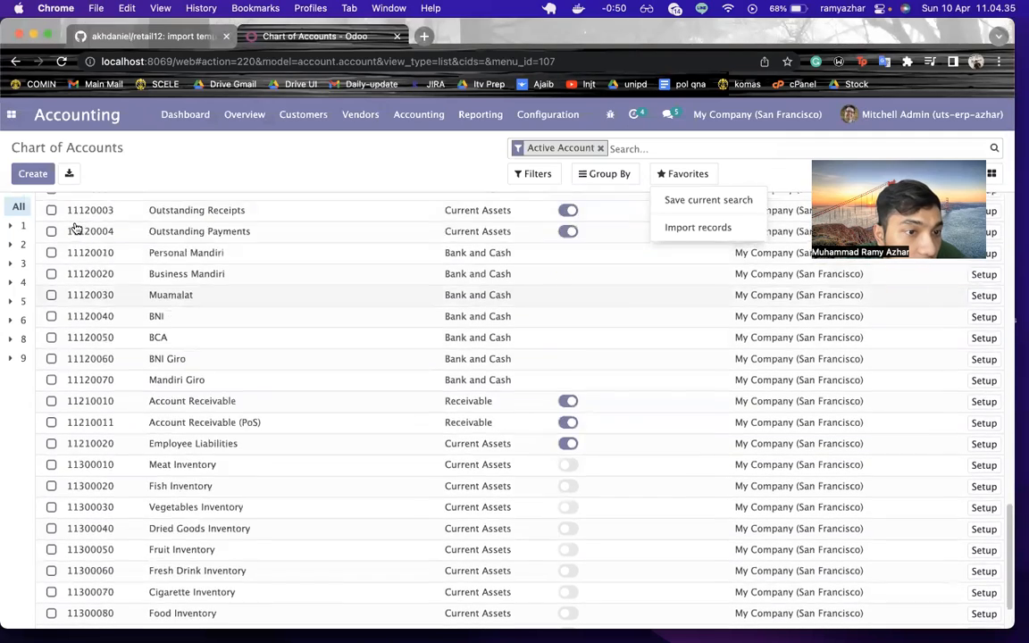
scroll(76, 310, up, 3)
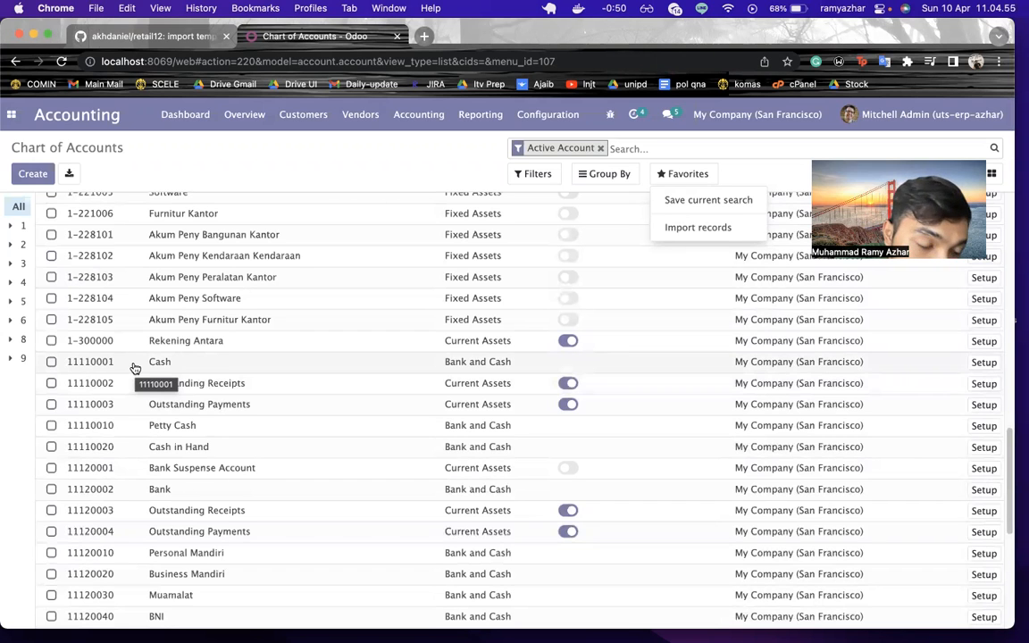
scroll(134, 369, up, 15)
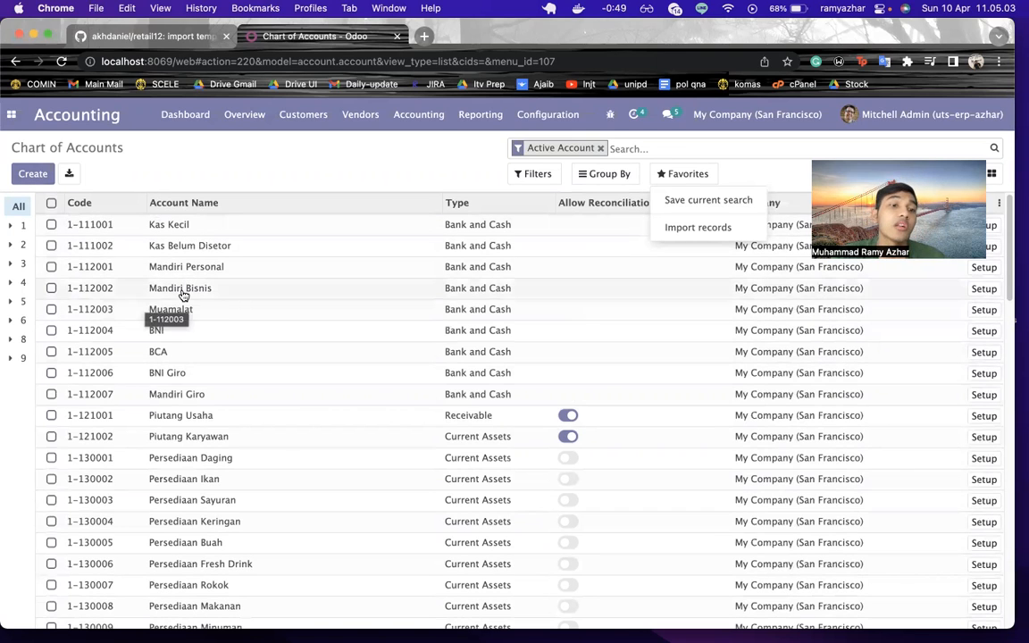
scroll(186, 286, down, 1)
scroll(188, 285, up, 1)
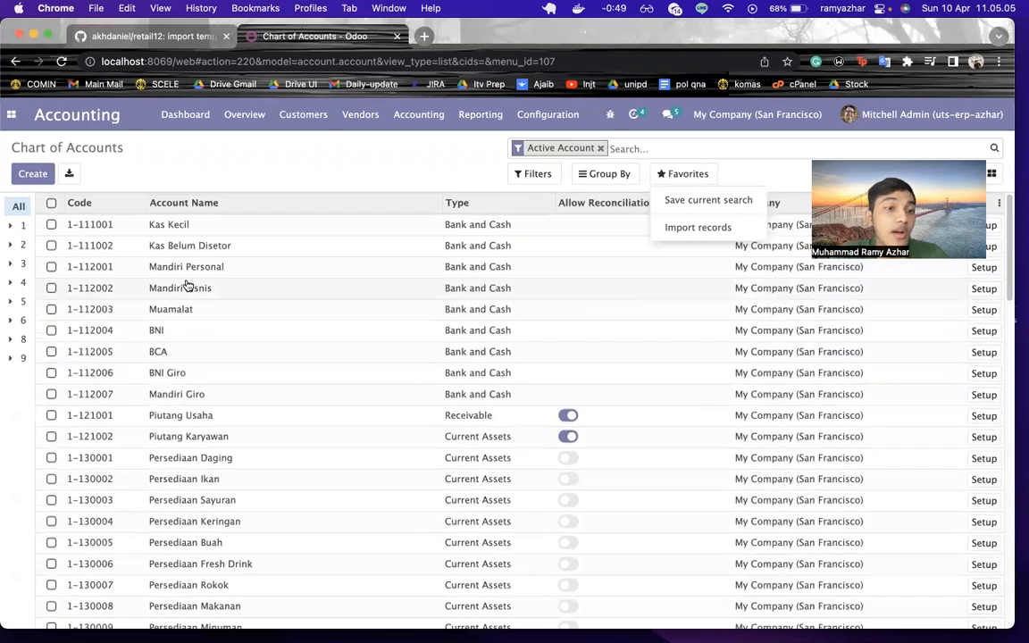
scroll(188, 285, down, 12)
scroll(188, 285, up, 12)
Group the chart of accounts by account type and expand the Receivable group
click(541, 173)
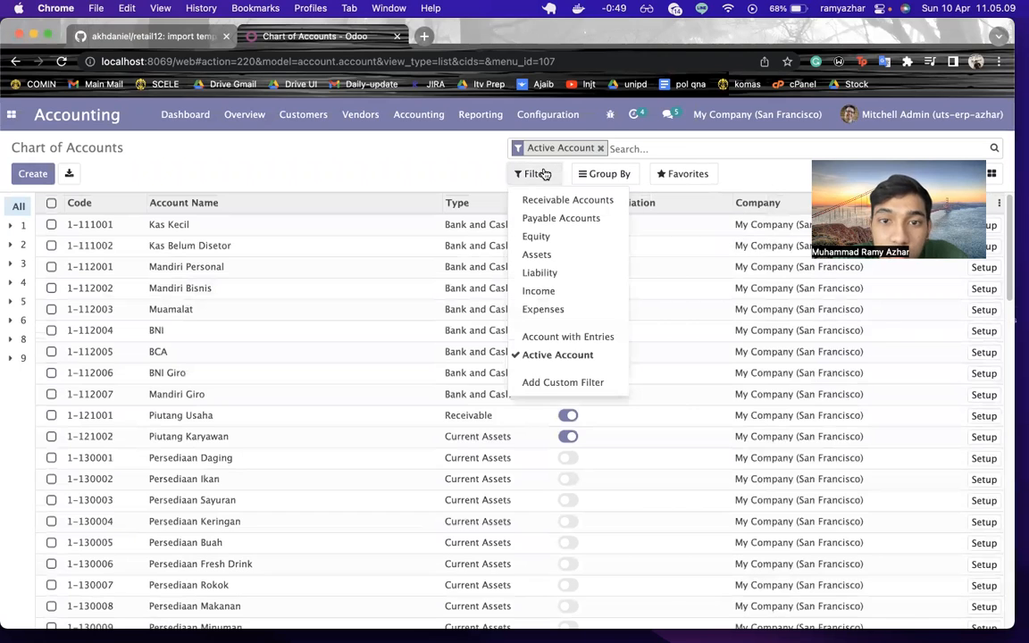
click(612, 162)
click(606, 173)
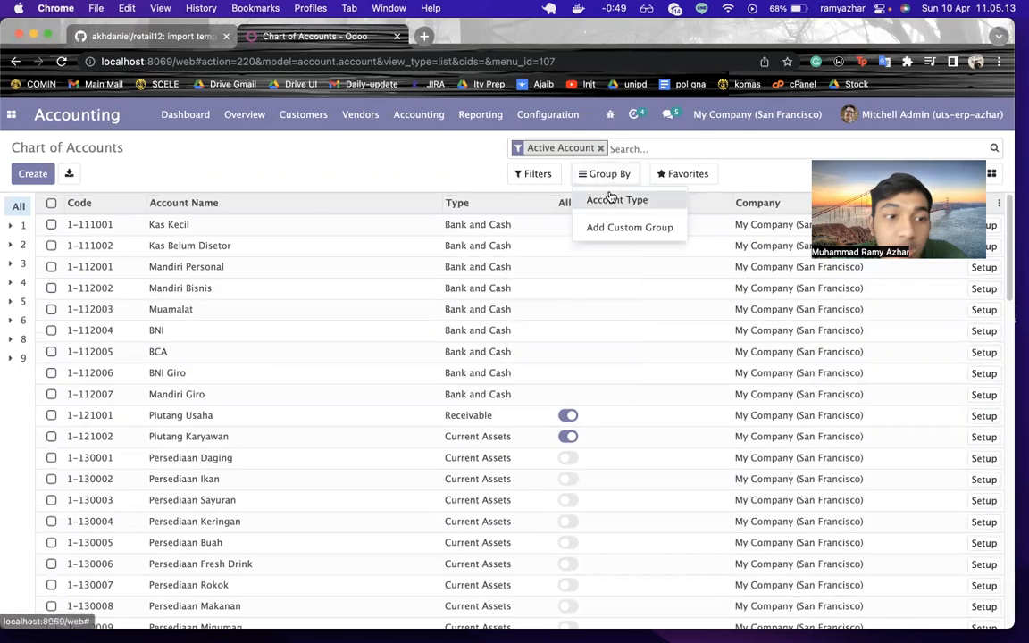
click(611, 199)
click(69, 225)
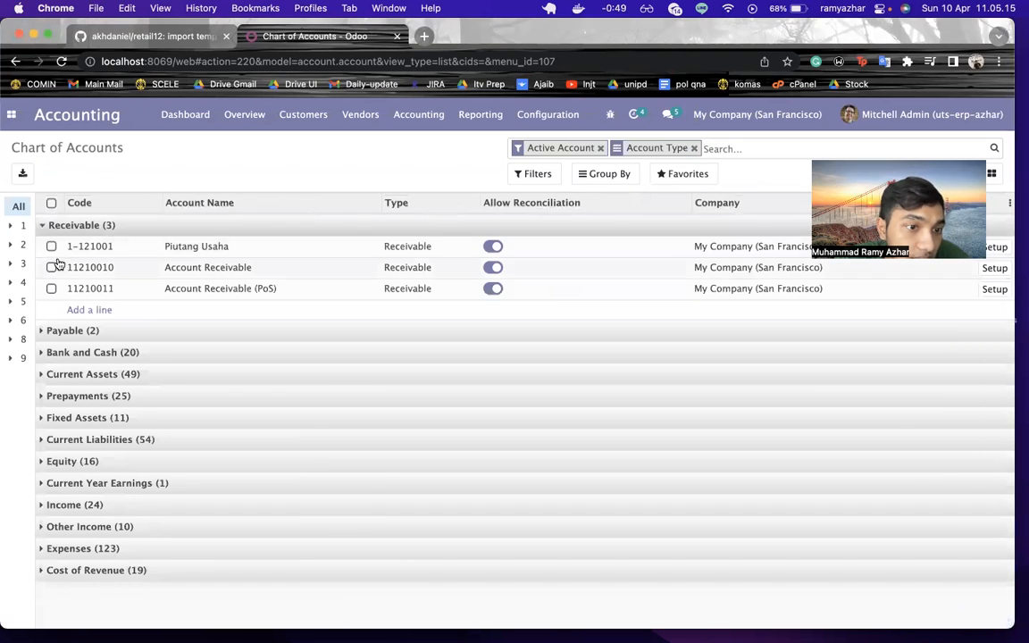
Try to delete the original Account Receivable and Account Receivable (PoS) accounts from the Receivable group
click(51, 267)
click(51, 289)
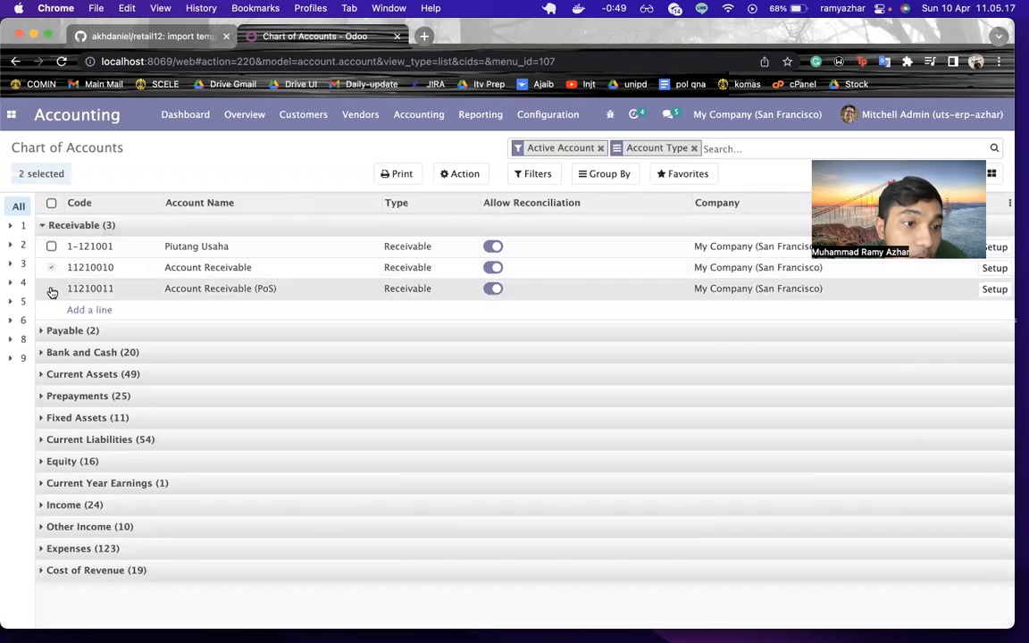
click(474, 175)
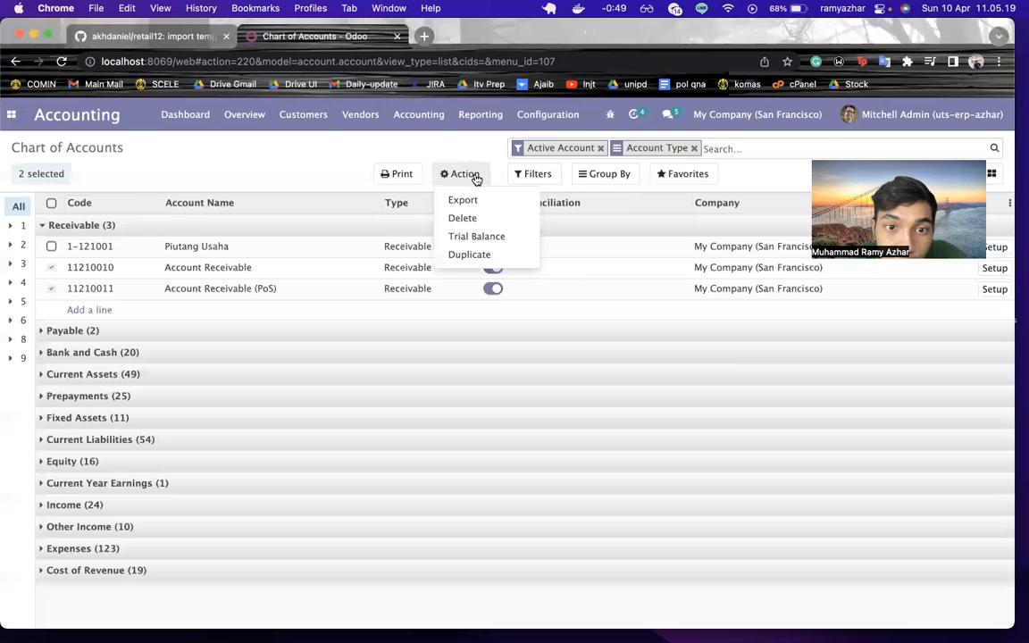
click(475, 220)
click(300, 207)
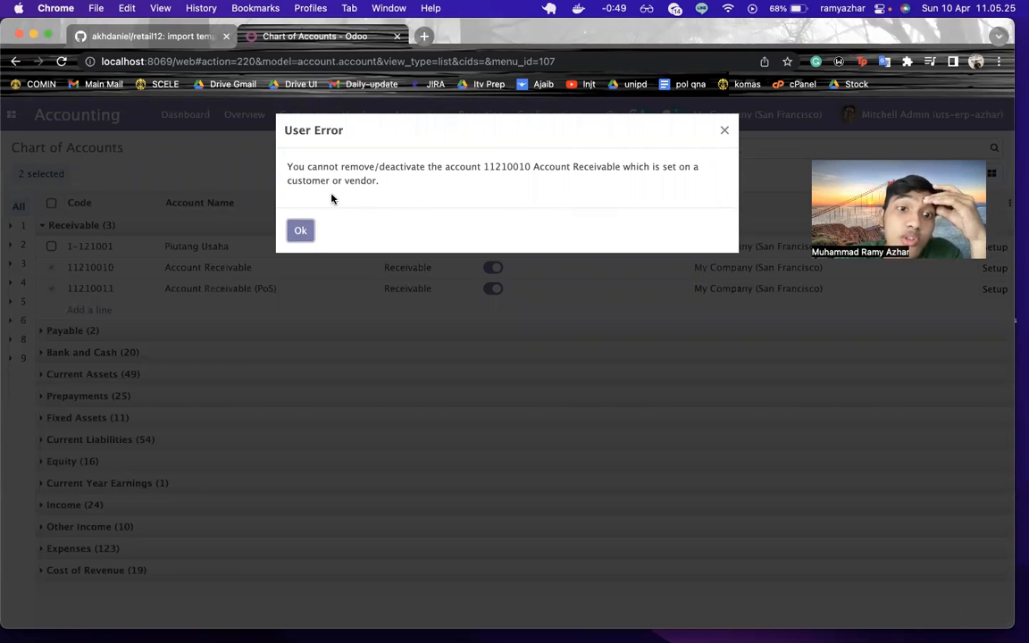
Dismiss the error, cancel deleting the two receivable accounts, and open Settings in a new browser tab
click(300, 232)
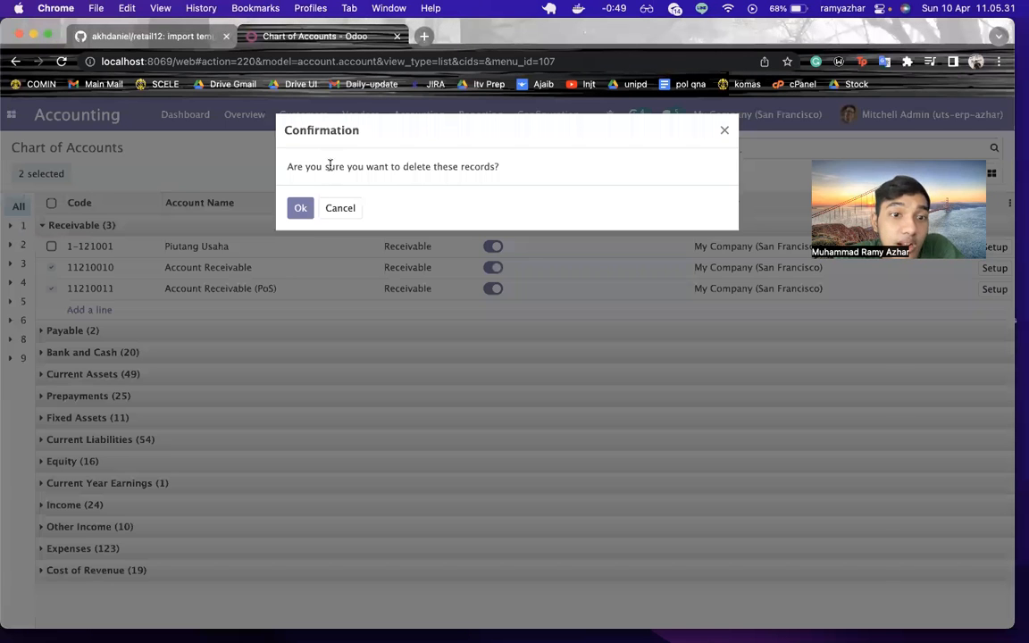
click(339, 208)
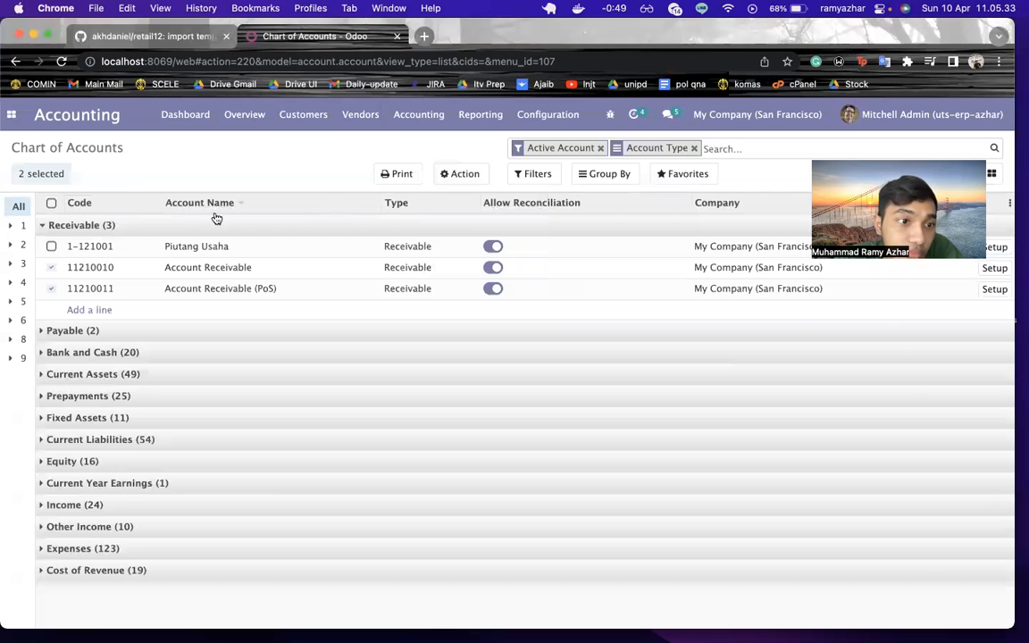
click(20, 125)
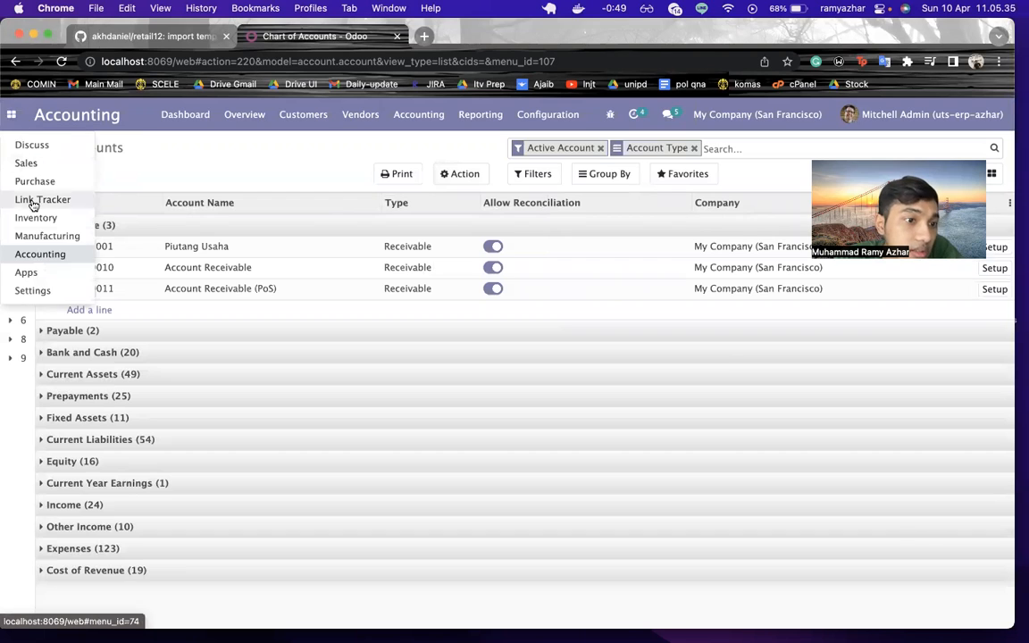
right_click(41, 285)
click(76, 293)
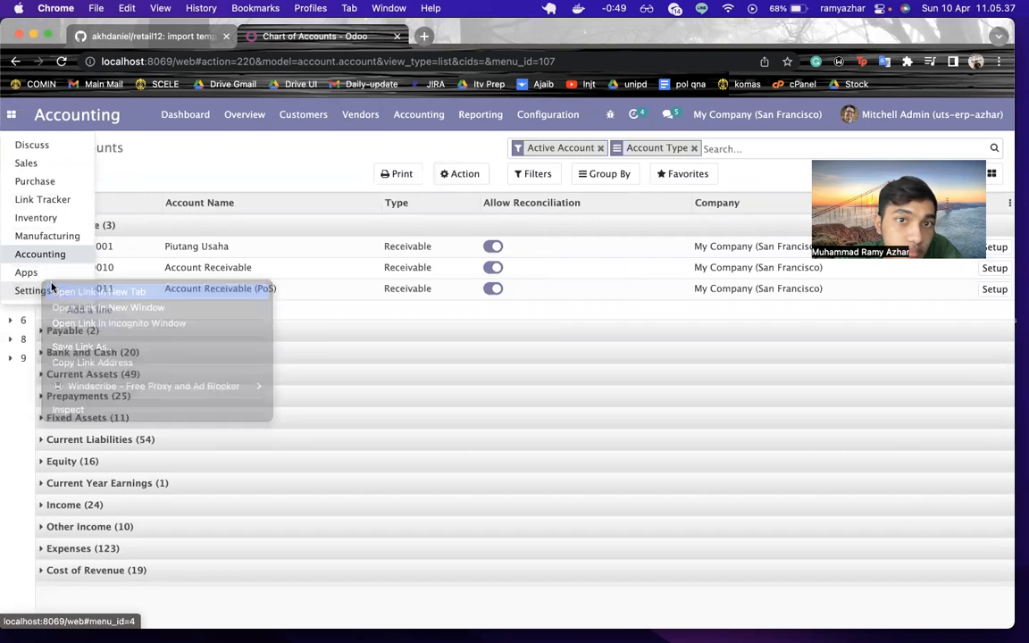
click(444, 41)
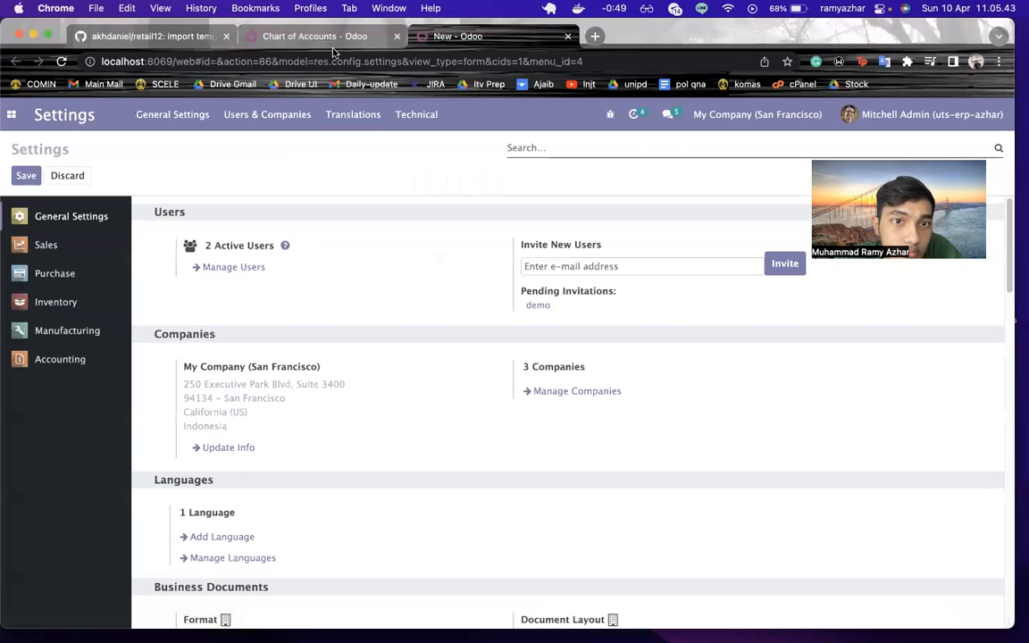
Open the Company Properties list from the technical settings parameters
click(418, 115)
scroll(427, 360, down, 5)
scroll(428, 357, up, 2)
scroll(429, 358, up, 5)
scroll(429, 358, down, 5)
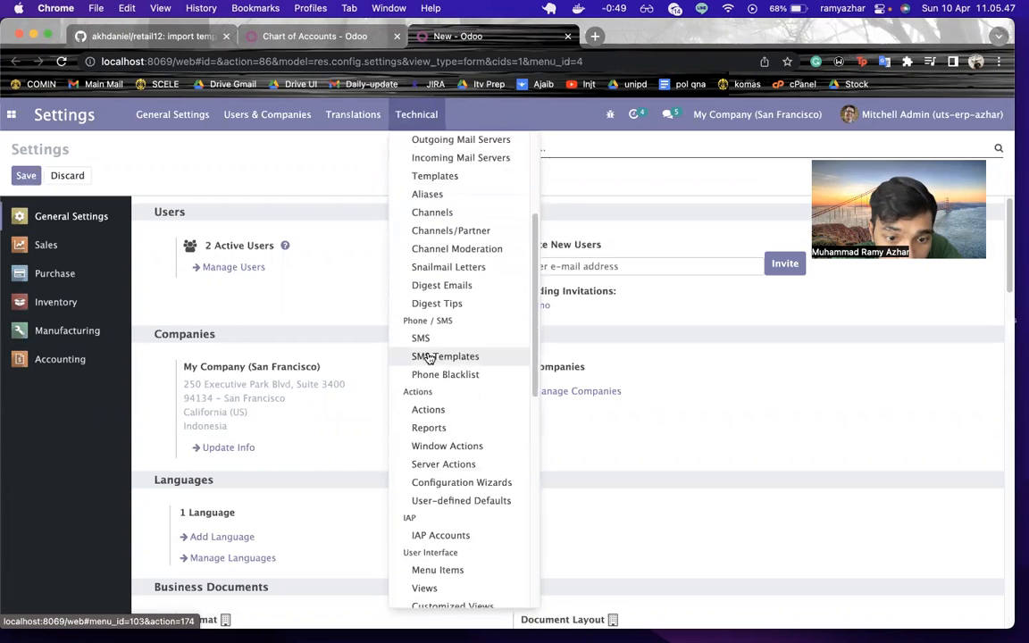
scroll(428, 358, down, 10)
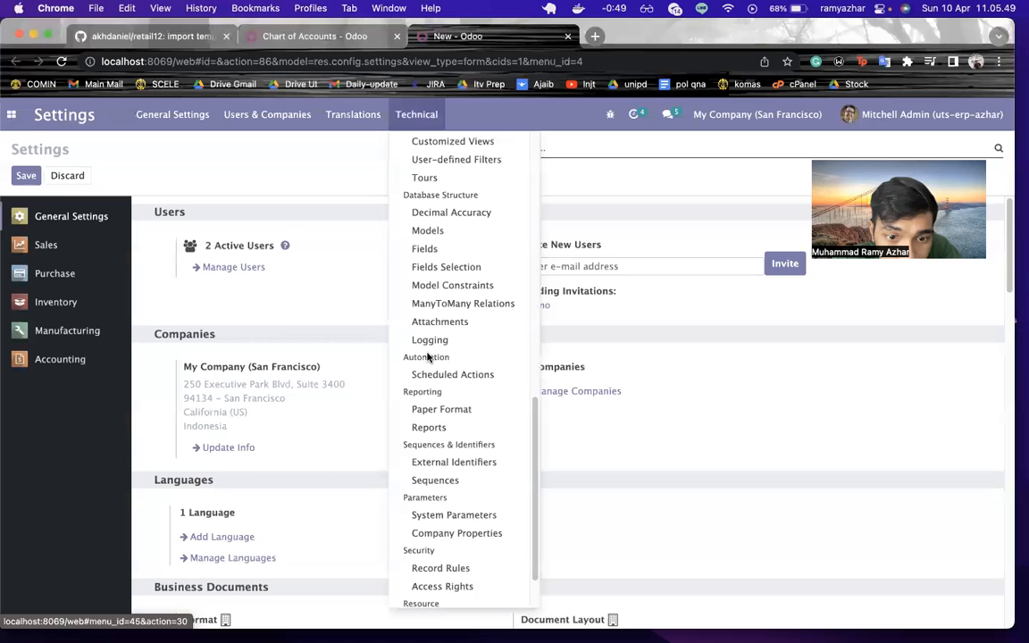
scroll(427, 360, down, 2)
click(447, 467)
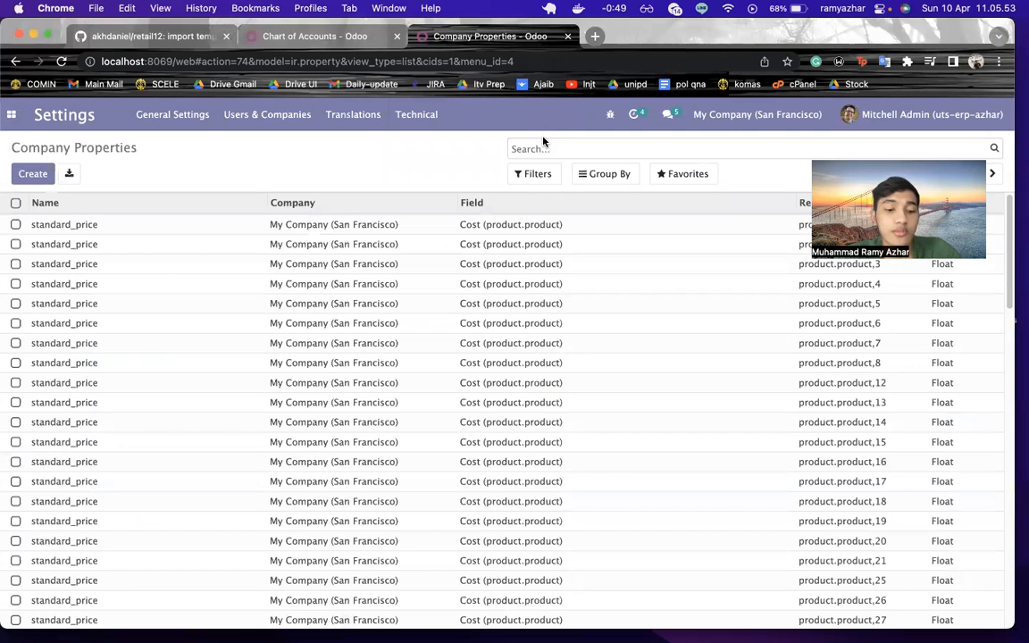
Search the company properties for "account" and open property_account_receivable_id to check the account ID in its value
text(account)
key(Return)
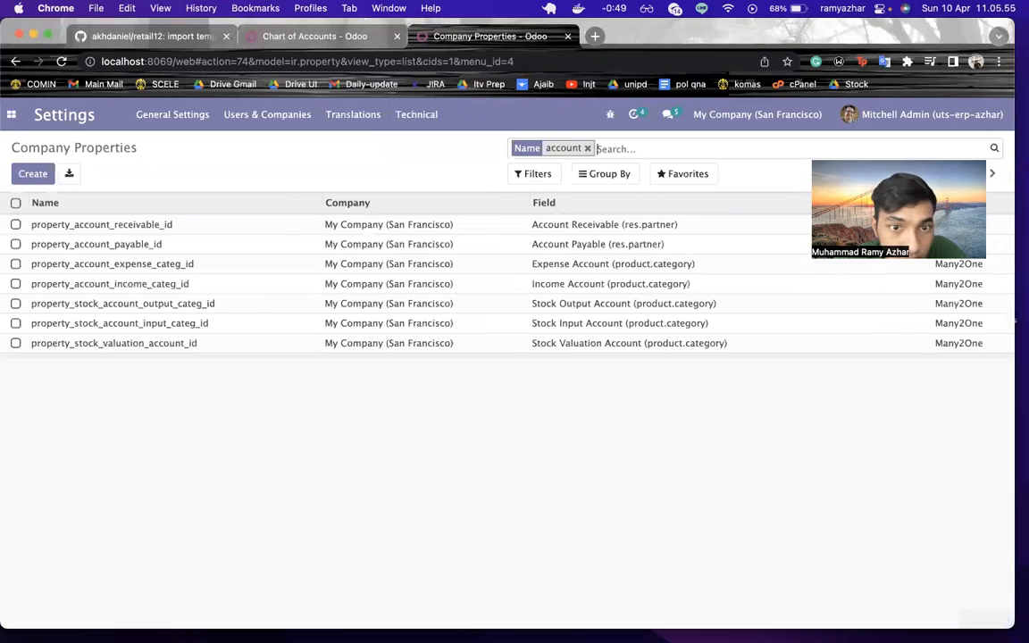
click(139, 231)
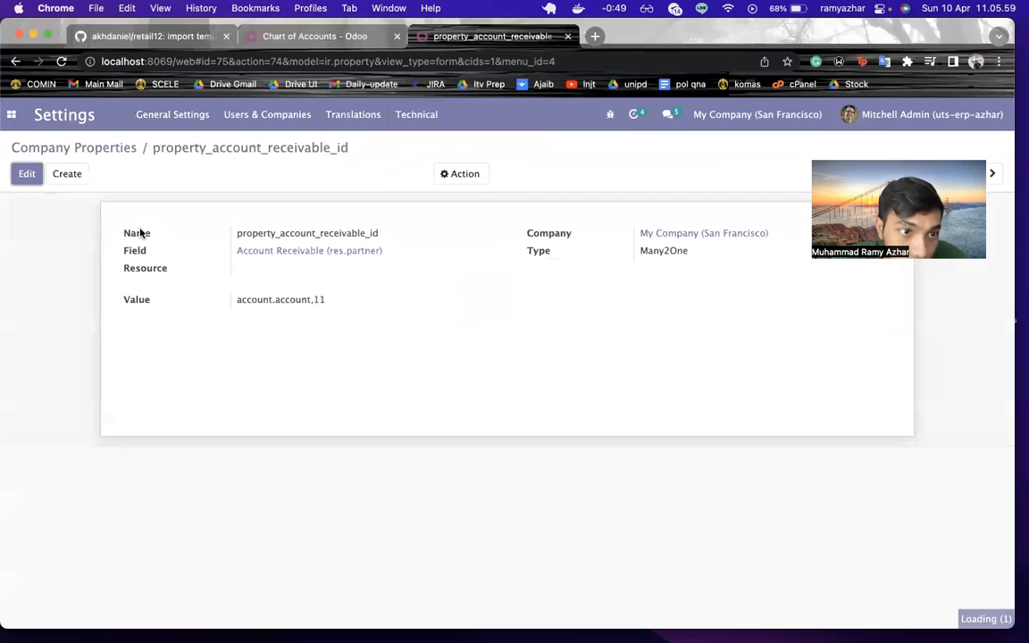
double_click(321, 301)
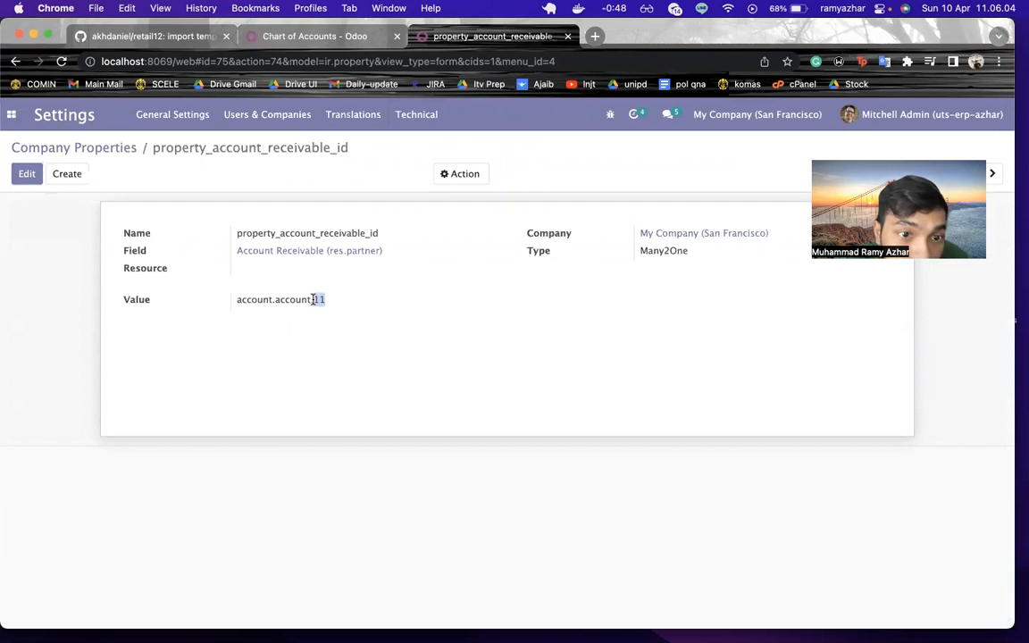
Open the setup form of the original 11210010 Account Receivable and check its record ID in the page address
click(312, 39)
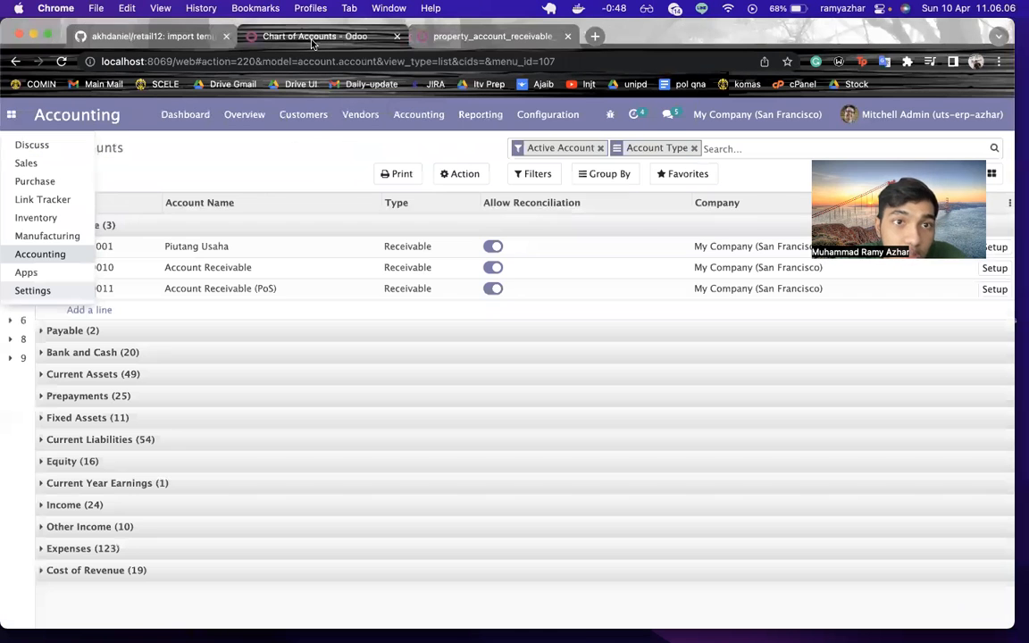
click(263, 174)
click(215, 267)
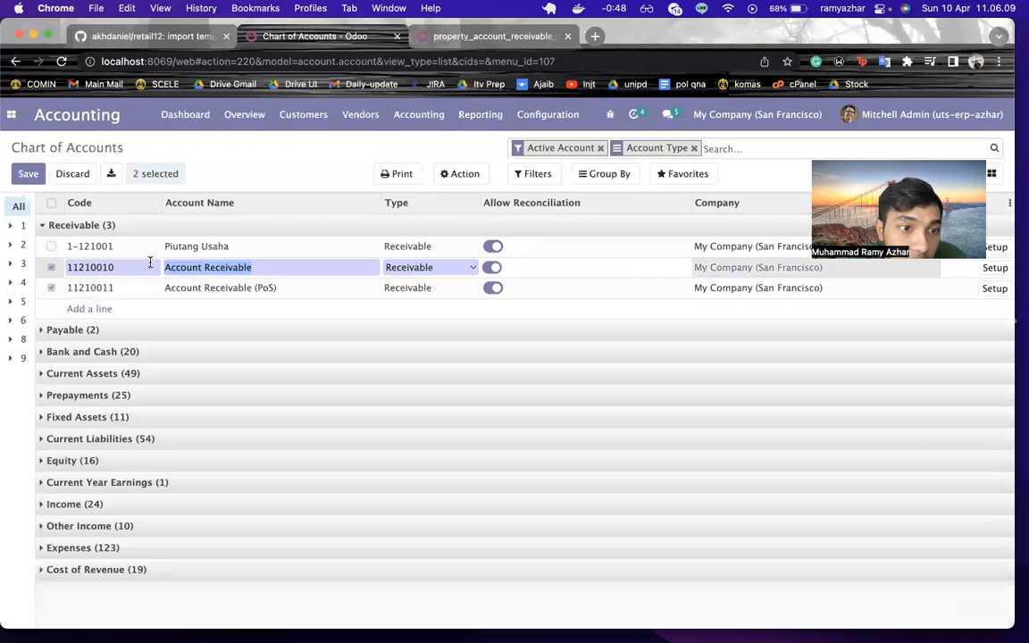
click(987, 267)
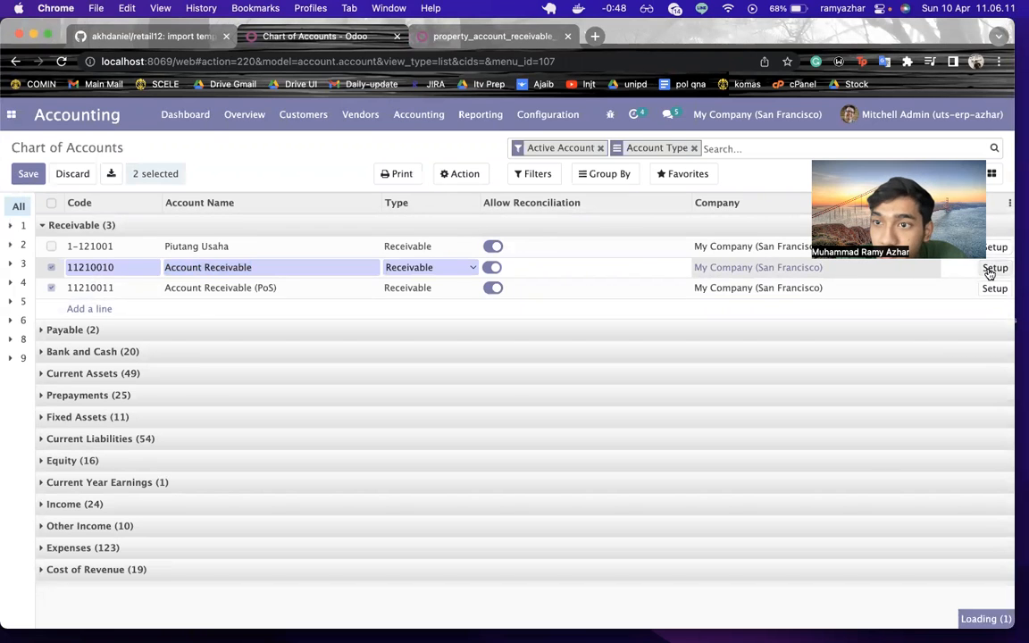
double_click(220, 62)
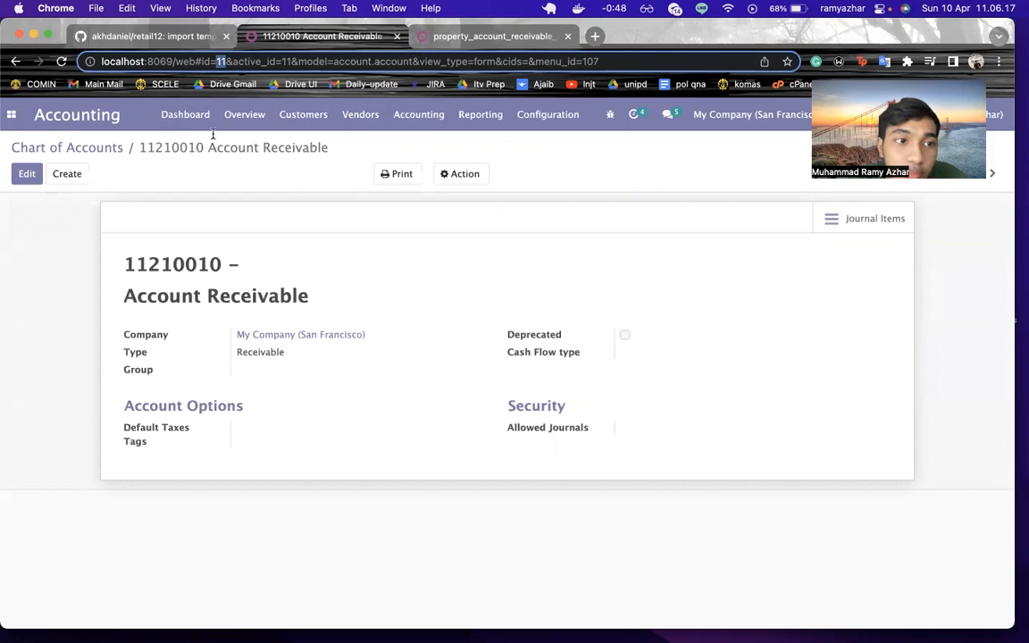
Regroup the chart of accounts by account type and open the imported 1-121001 Piutang Usaha account to get its record ID
click(15, 61)
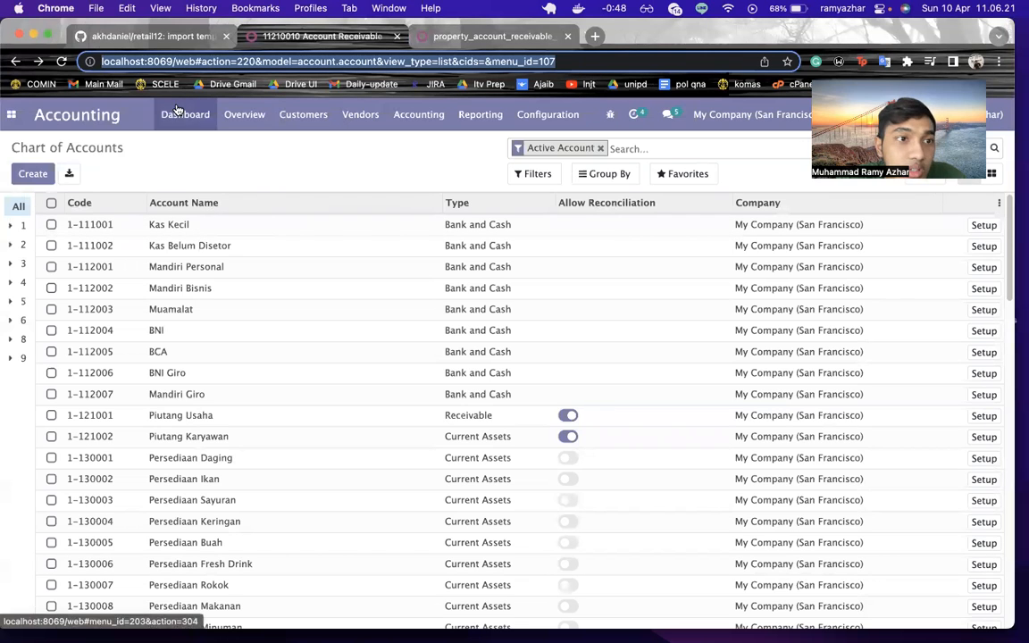
click(533, 175)
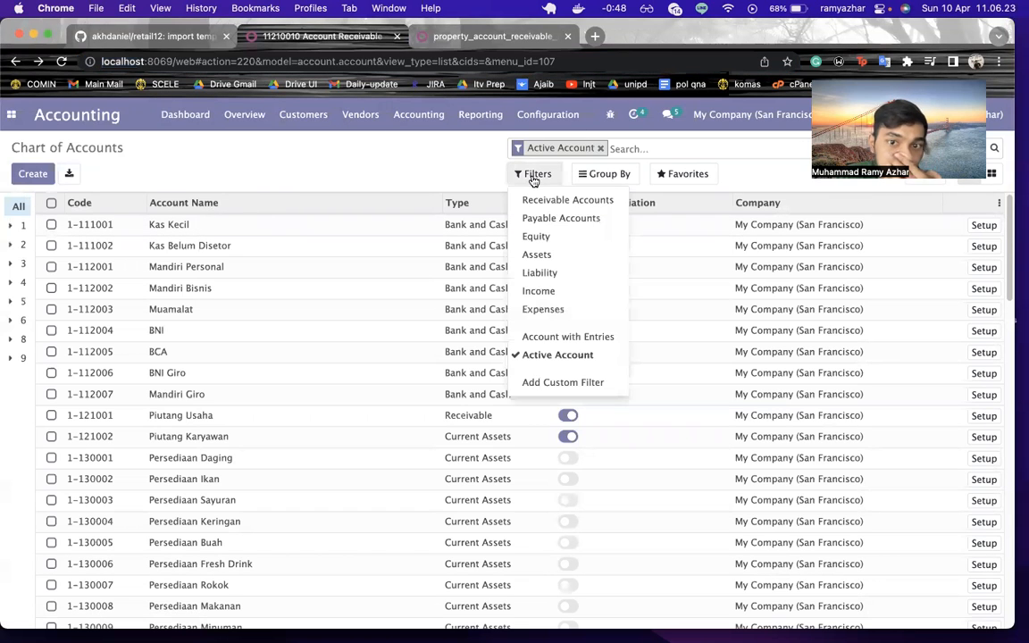
click(588, 177)
click(606, 212)
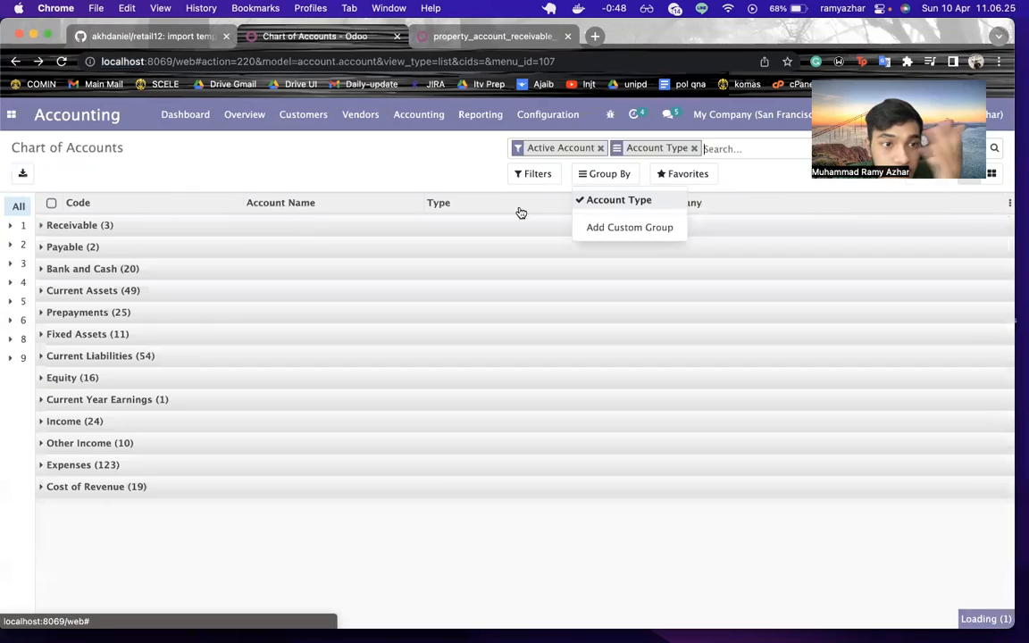
click(44, 228)
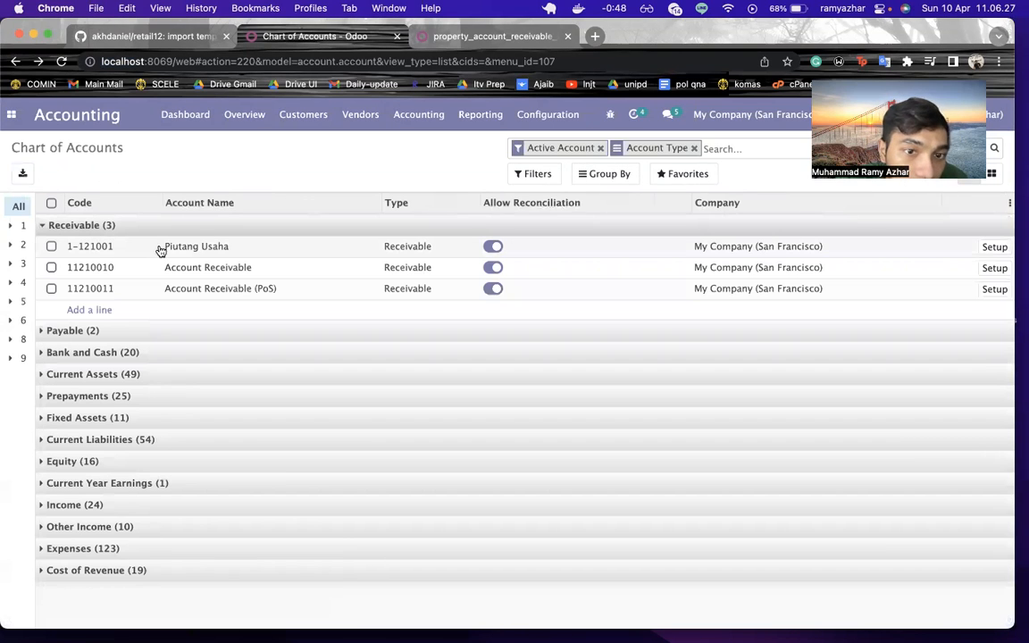
click(79, 247)
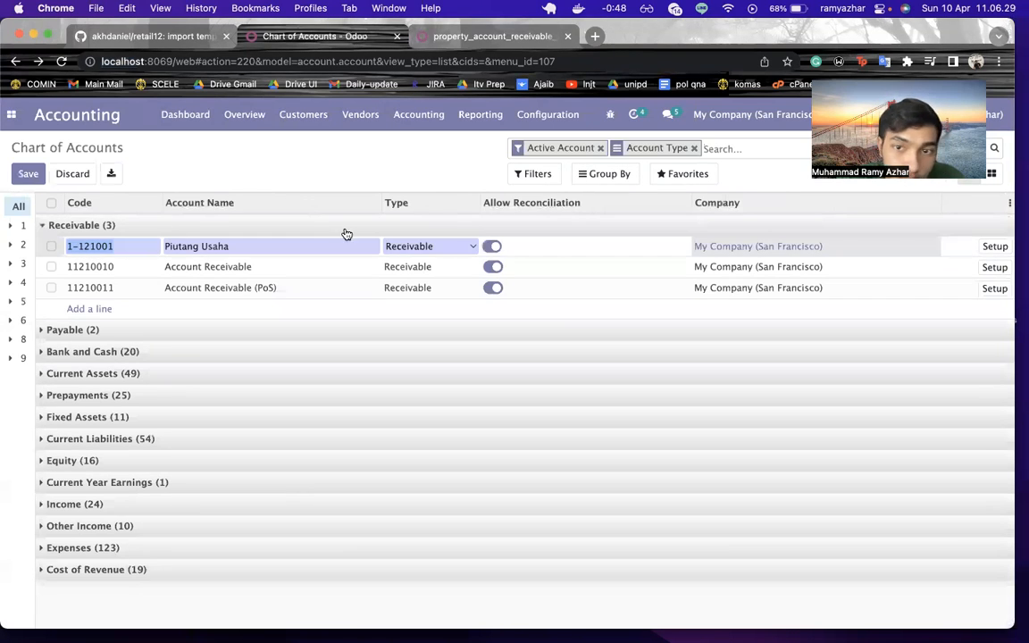
click(997, 248)
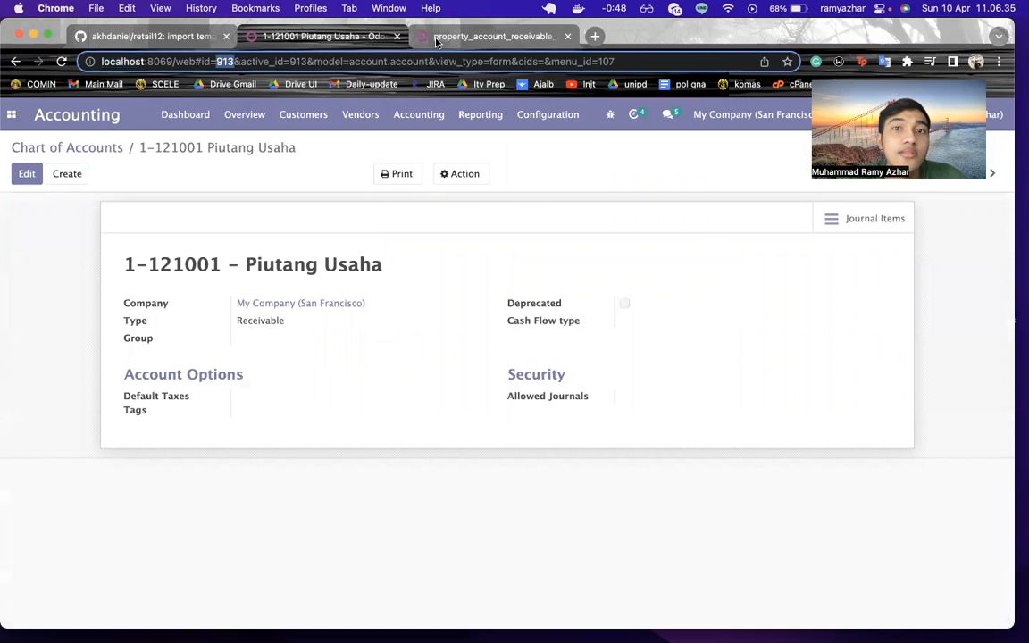
Set the value of property_account_receivable_id to account.account,913 and save the property
click(474, 36)
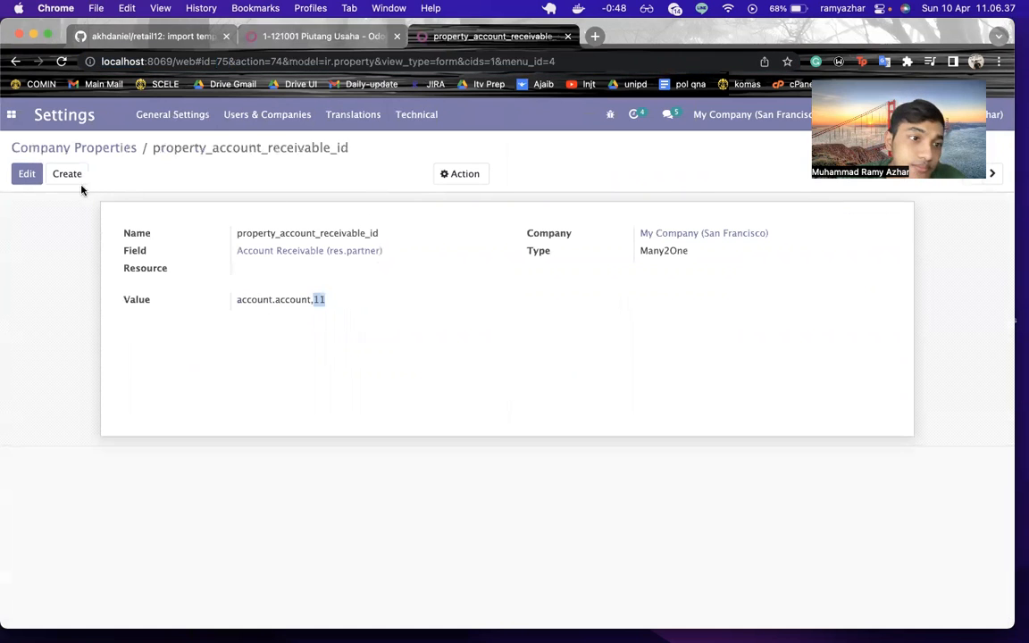
click(27, 173)
key(BackSpace)
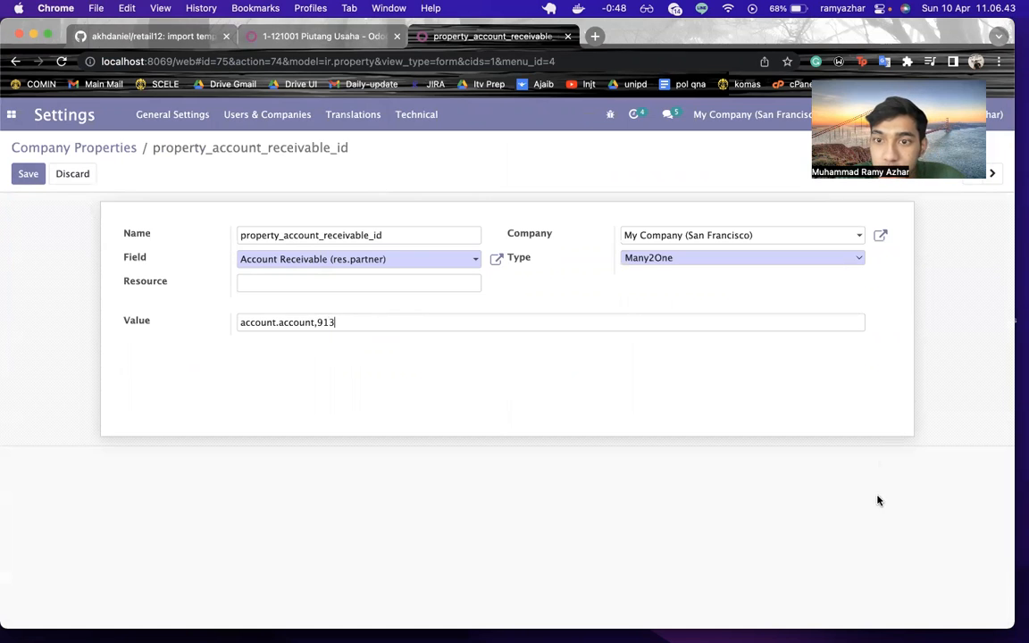
click(20, 176)
Open property_account_payable_id, and check the record ID of the original 21100010 Trade Receivable account in the Payable group
click(993, 174)
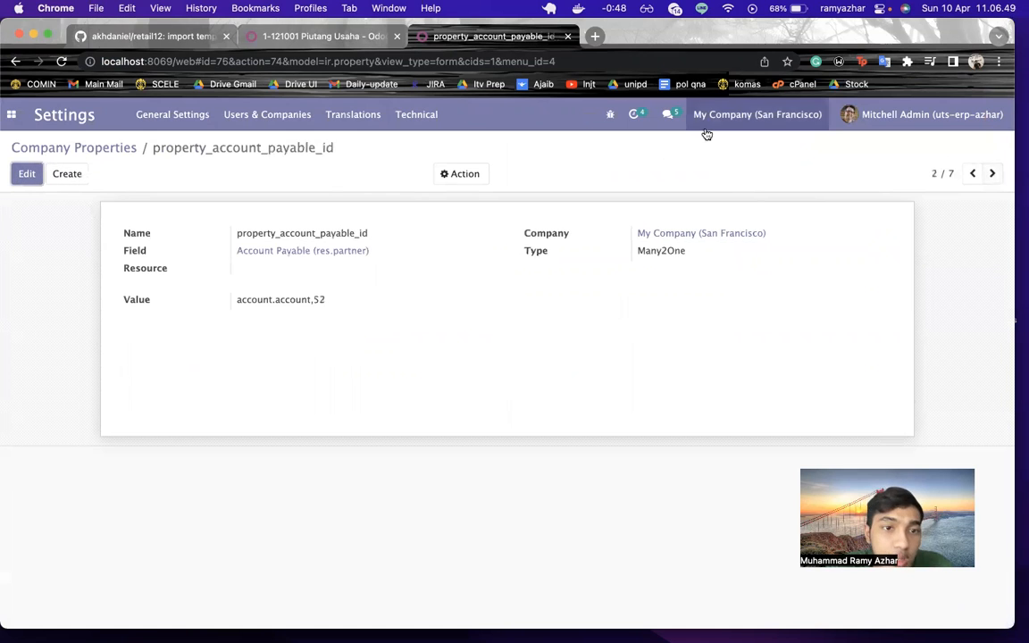
click(326, 37)
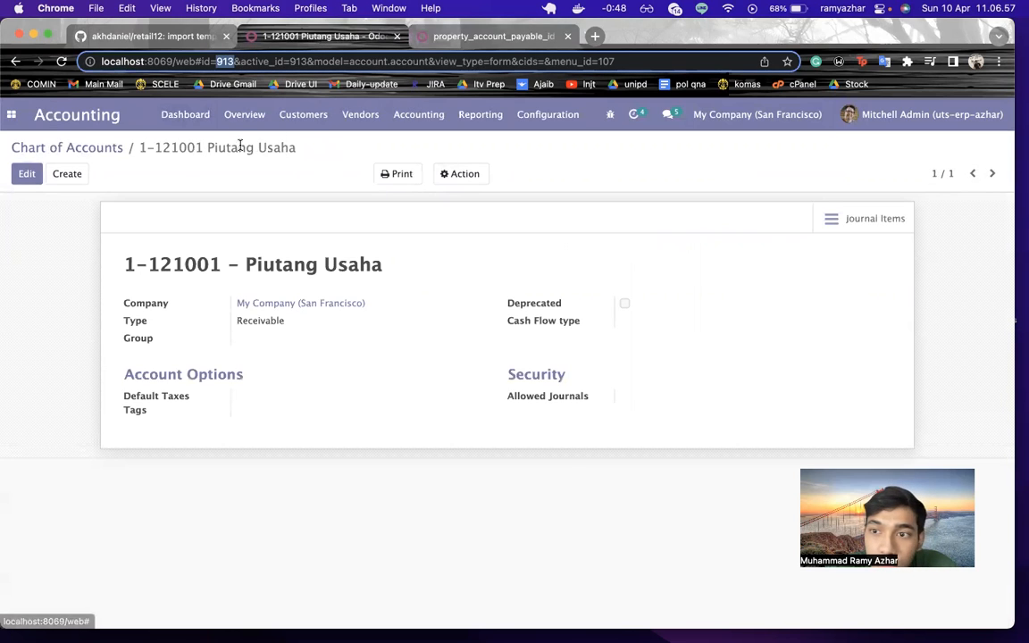
click(70, 149)
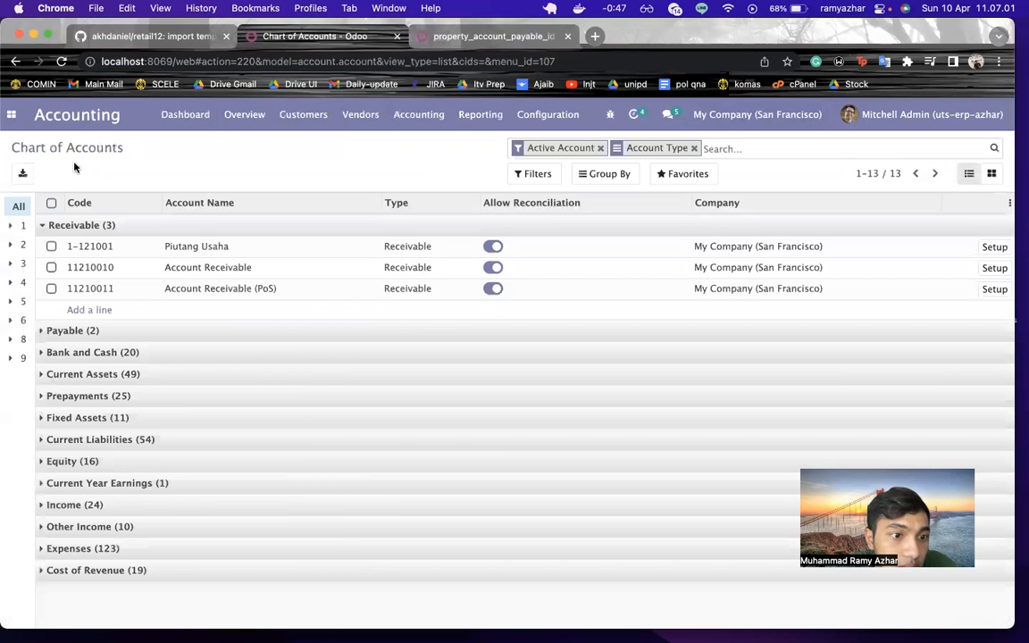
click(80, 225)
click(79, 247)
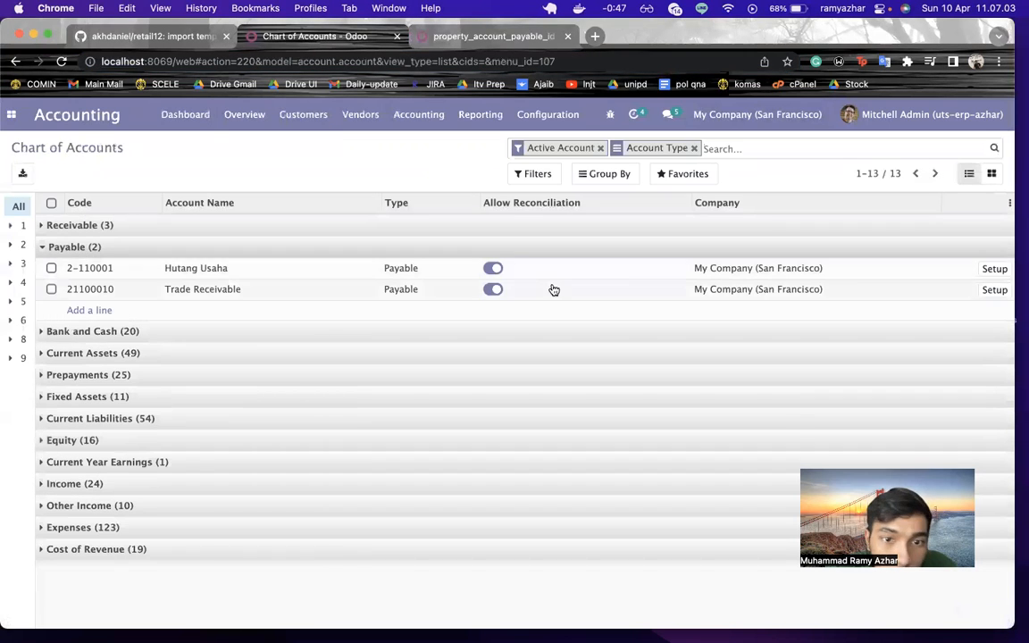
click(985, 293)
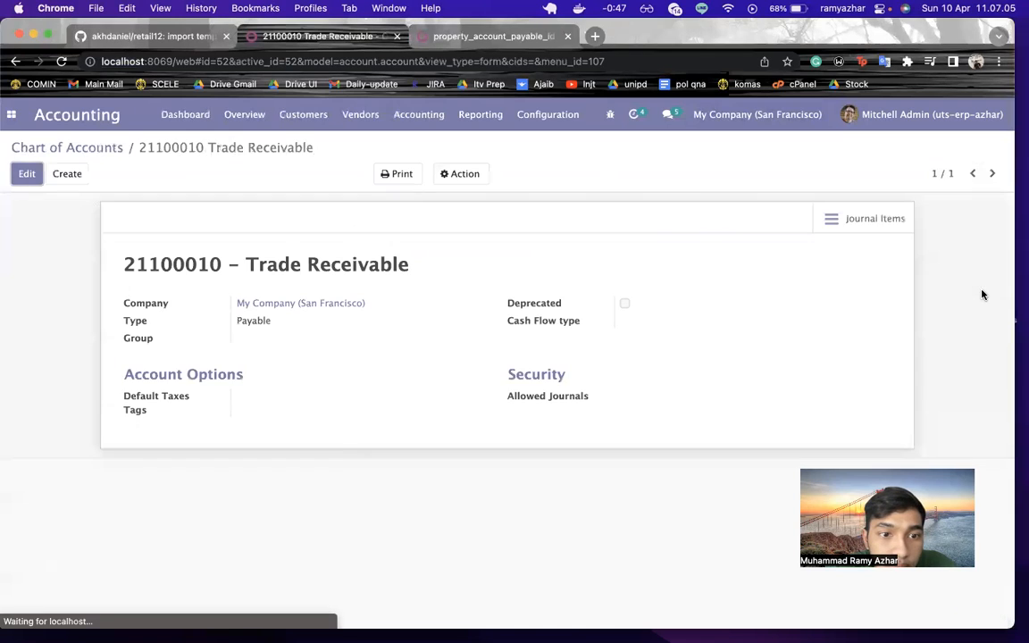
Open the imported 2-110001 Hutang Usaha account from the Payable group and select its record ID in the page address
click(103, 149)
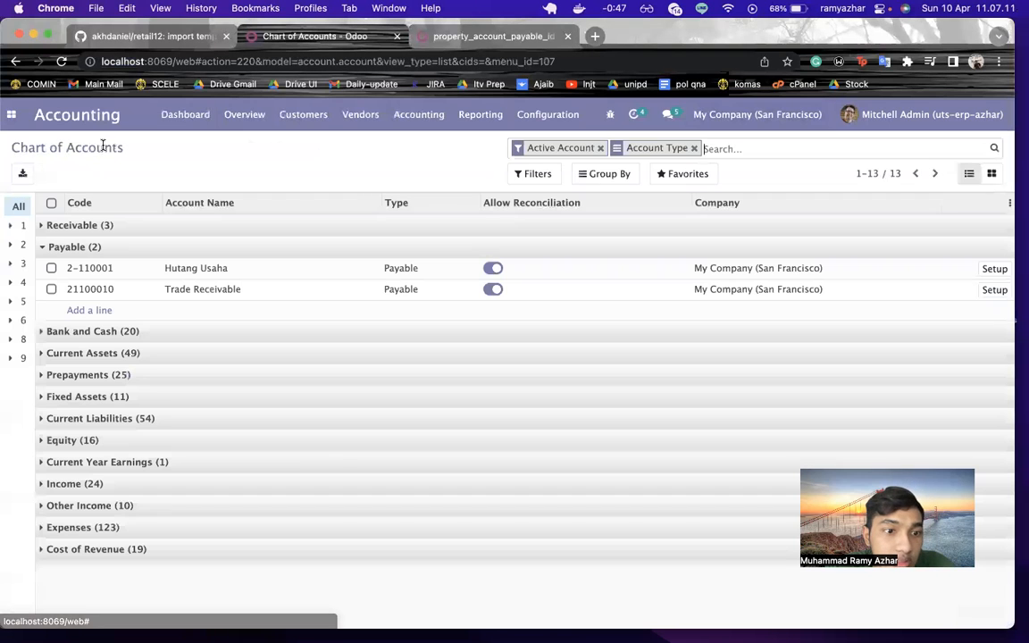
click(109, 268)
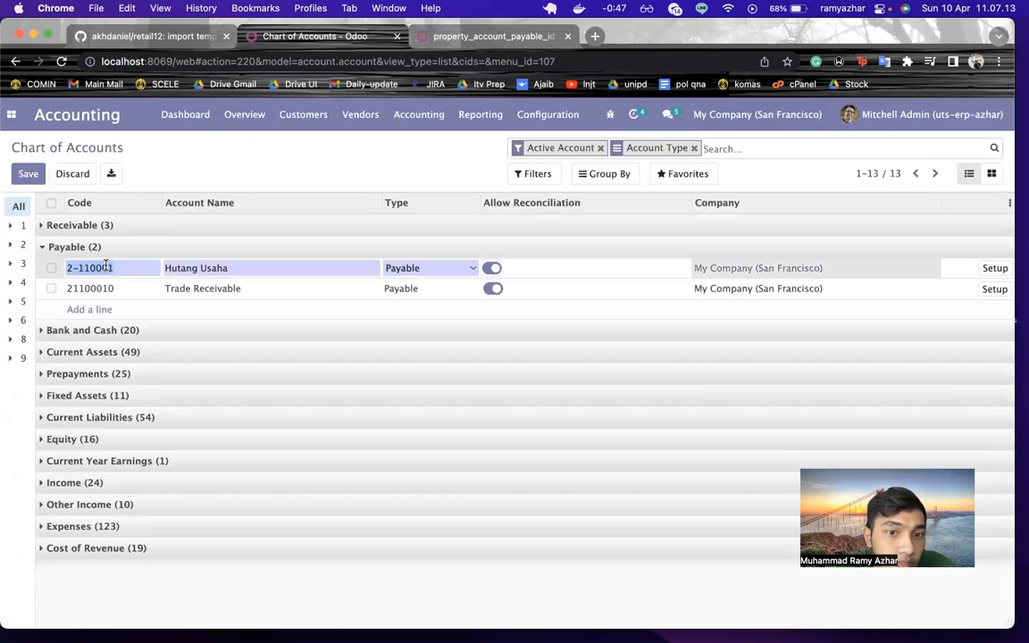
click(990, 268)
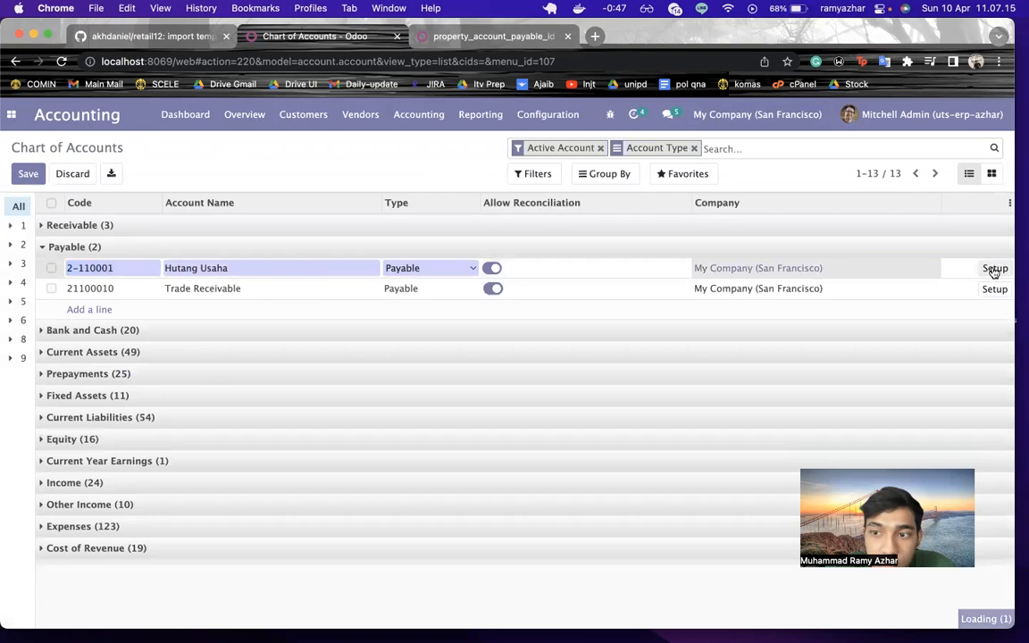
double_click(224, 61)
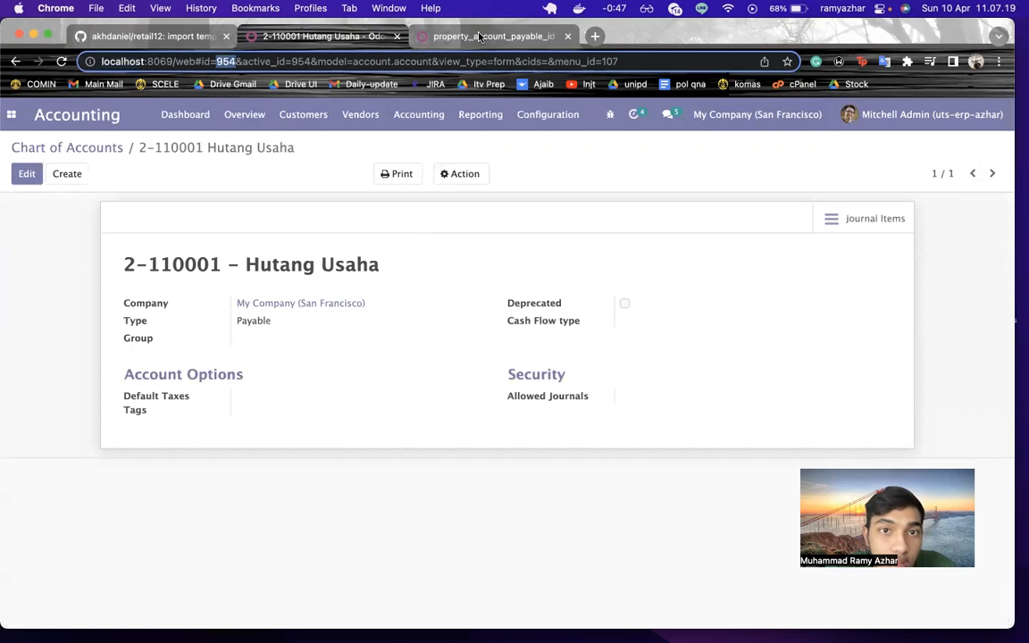
Set the value of property_account_payable_id to account.account,954, save it, and go to the property_account_expense_categ_id property
click(433, 35)
click(25, 172)
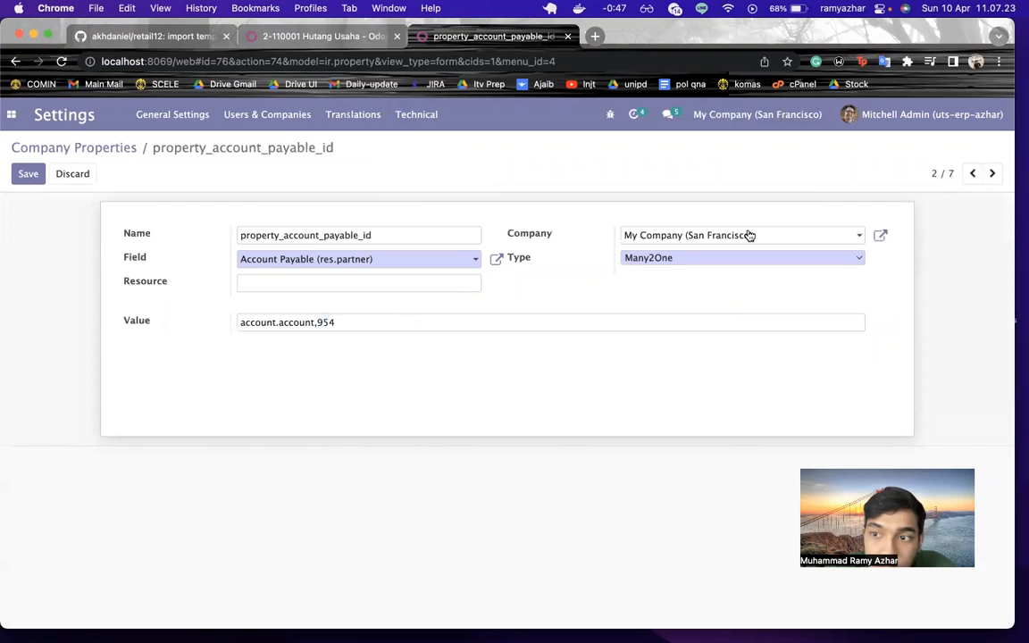
click(29, 176)
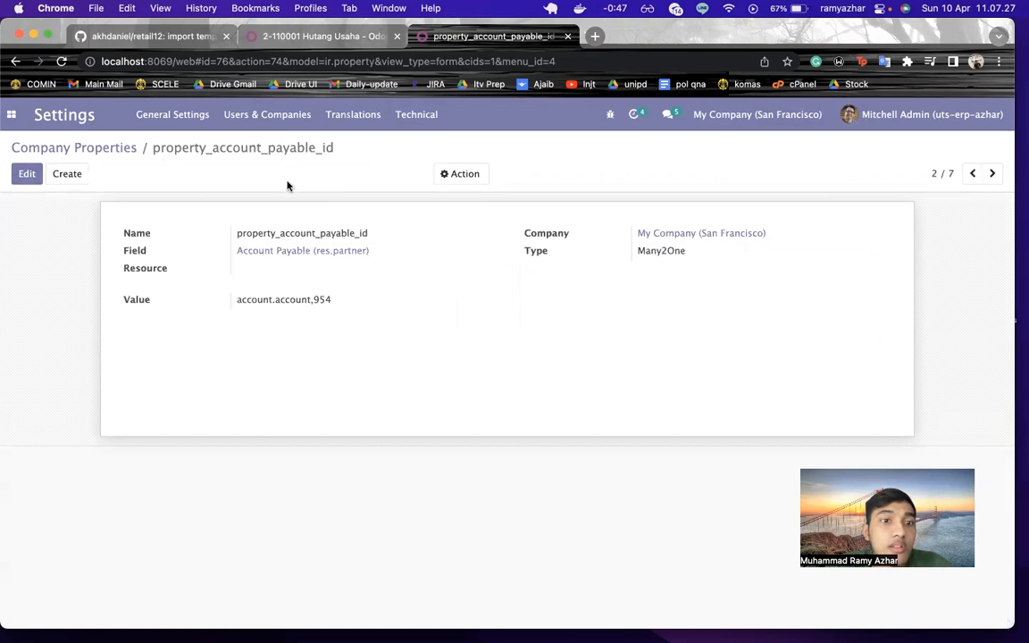
click(991, 173)
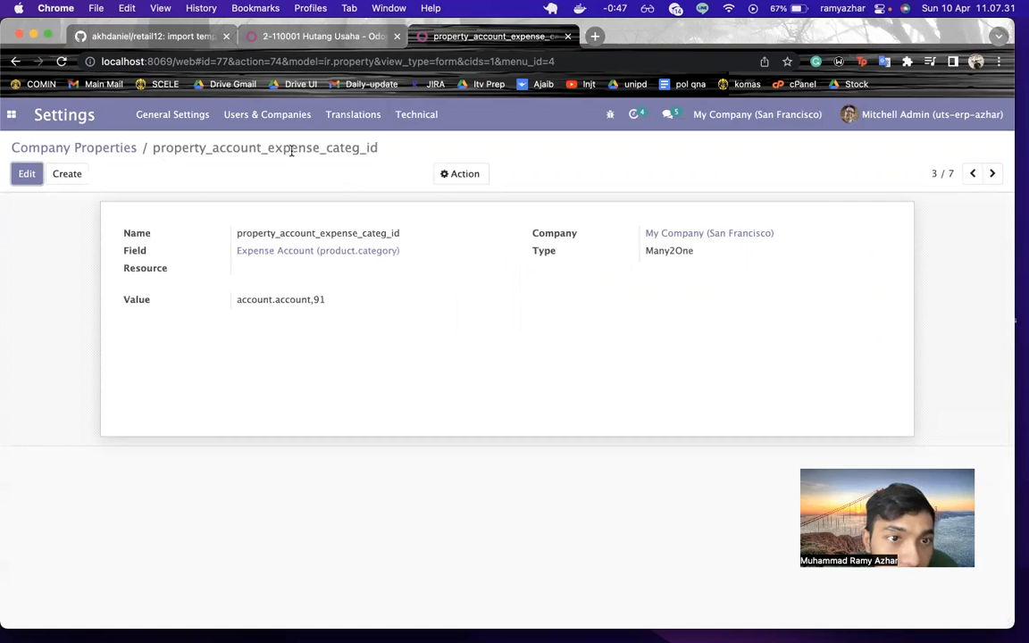
Return to the Chart of Accounts list, collapse the Payable group and examine the accounts in the Bank and Cash group
click(348, 40)
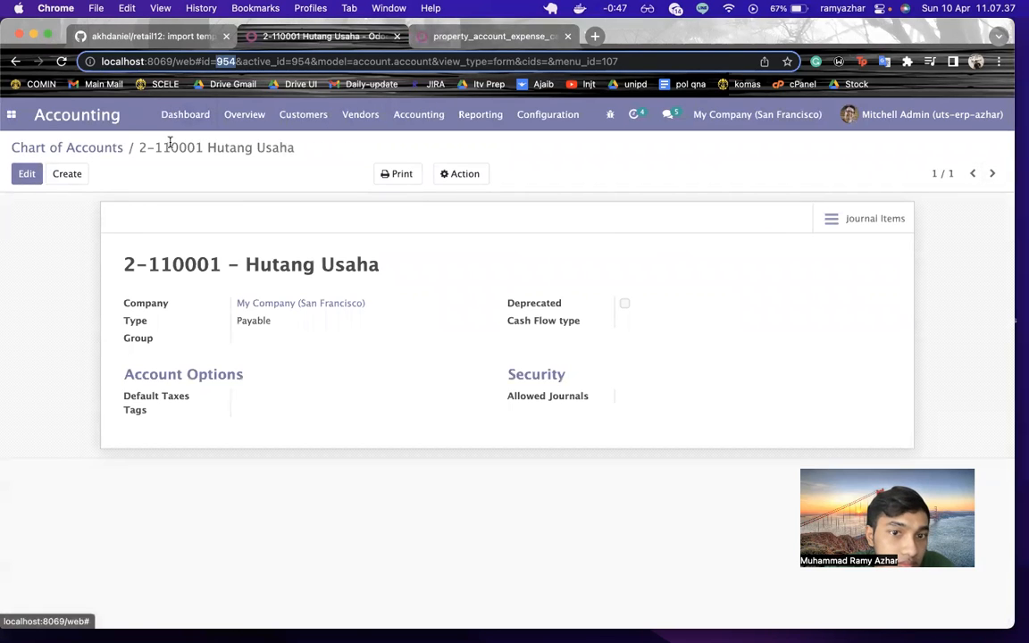
click(83, 150)
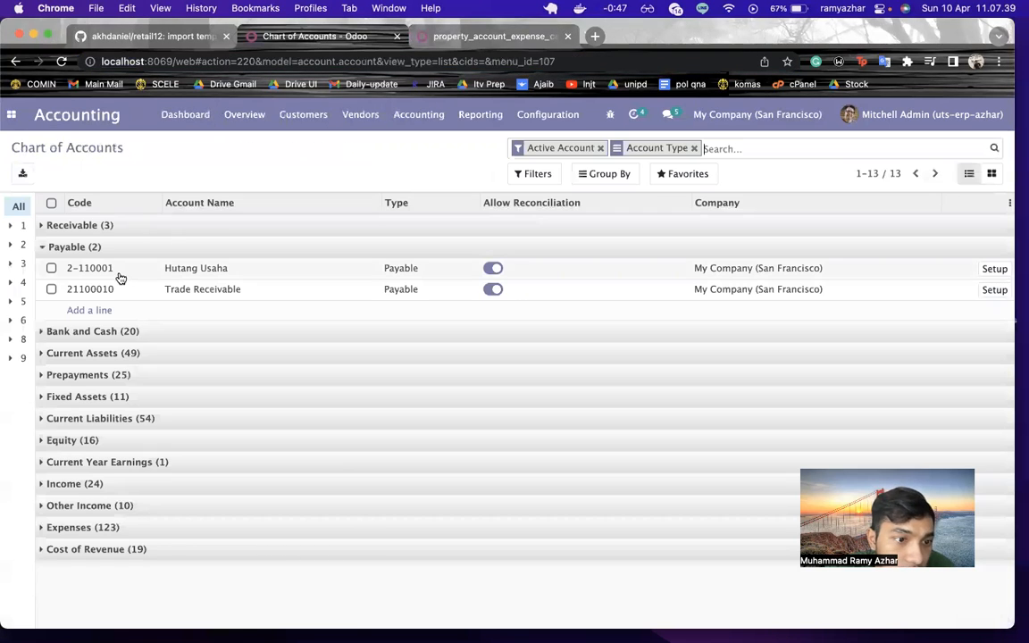
click(43, 250)
click(43, 270)
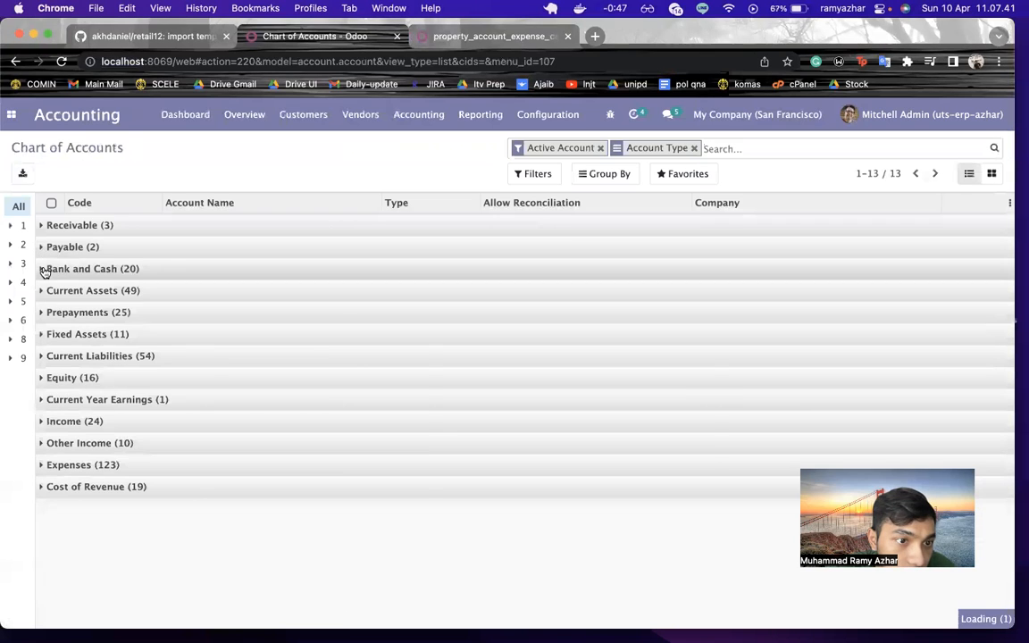
click(43, 270)
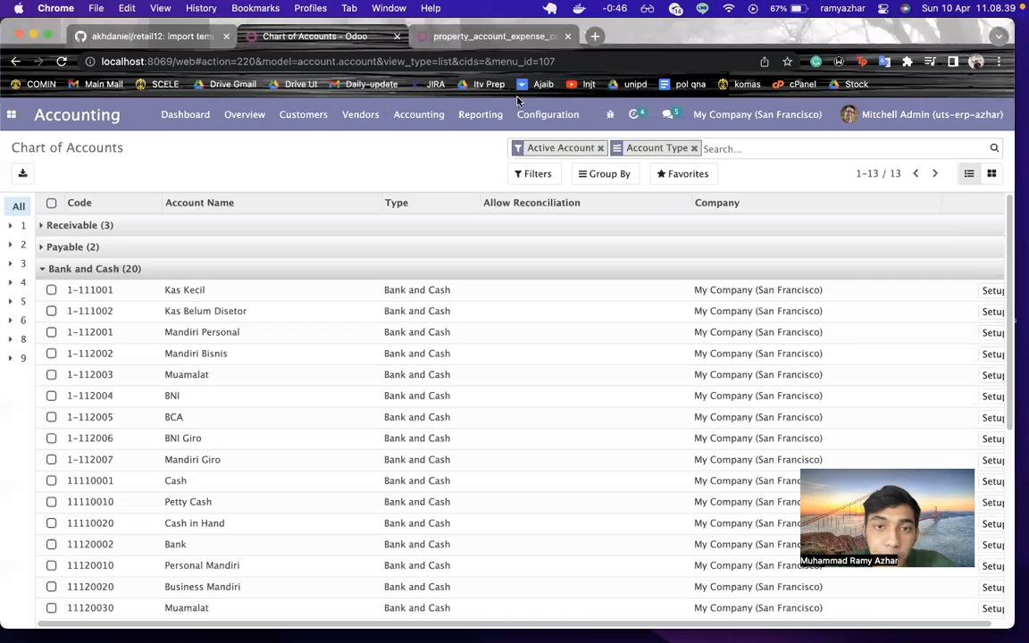
Clear the value of the property_account_expense_categ_id company property and save it
click(478, 39)
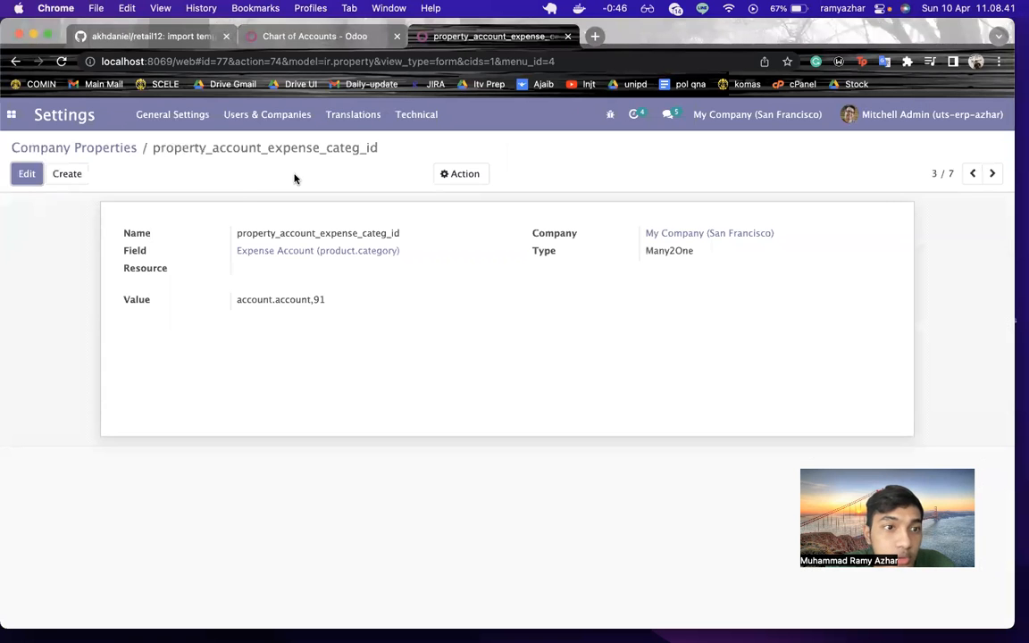
click(27, 174)
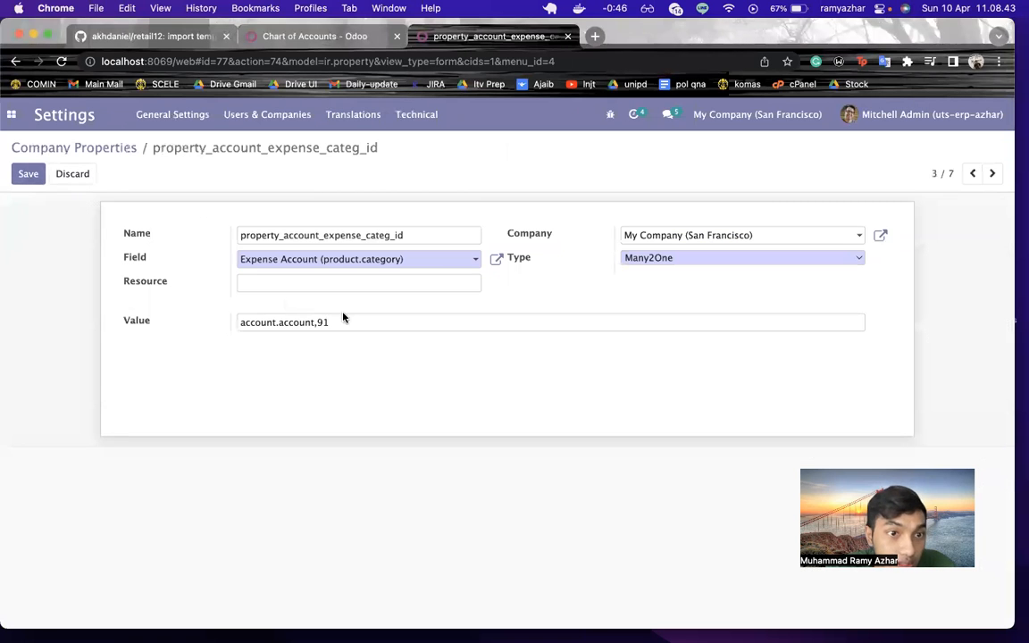
key(super+BackSpace)
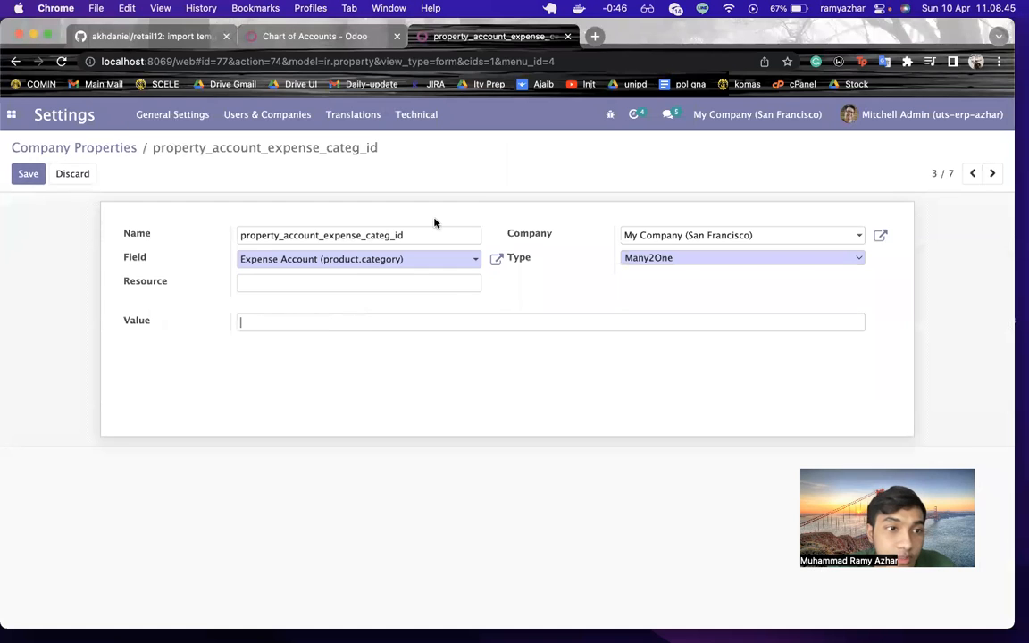
click(28, 174)
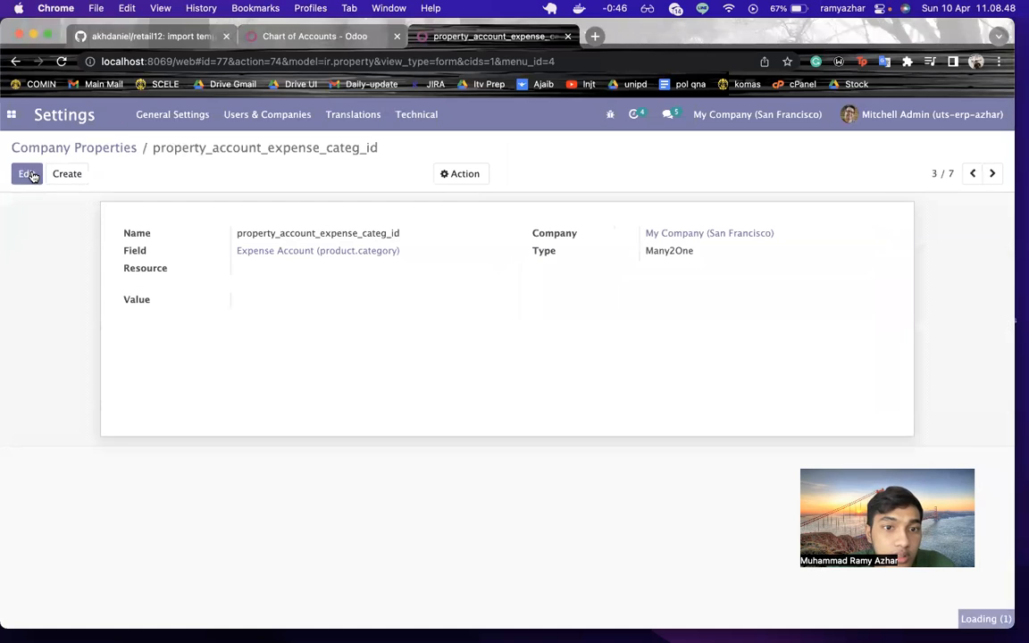
Go to the property_account_income_categ_id property, clear its value and save it
click(991, 175)
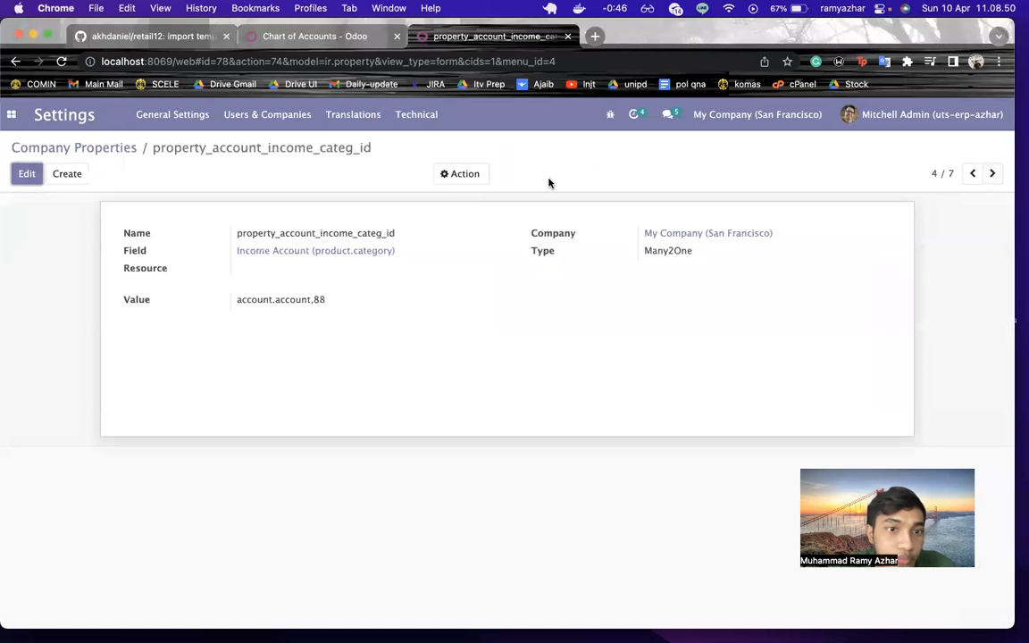
click(26, 175)
key(super+a)
key(BackSpace)
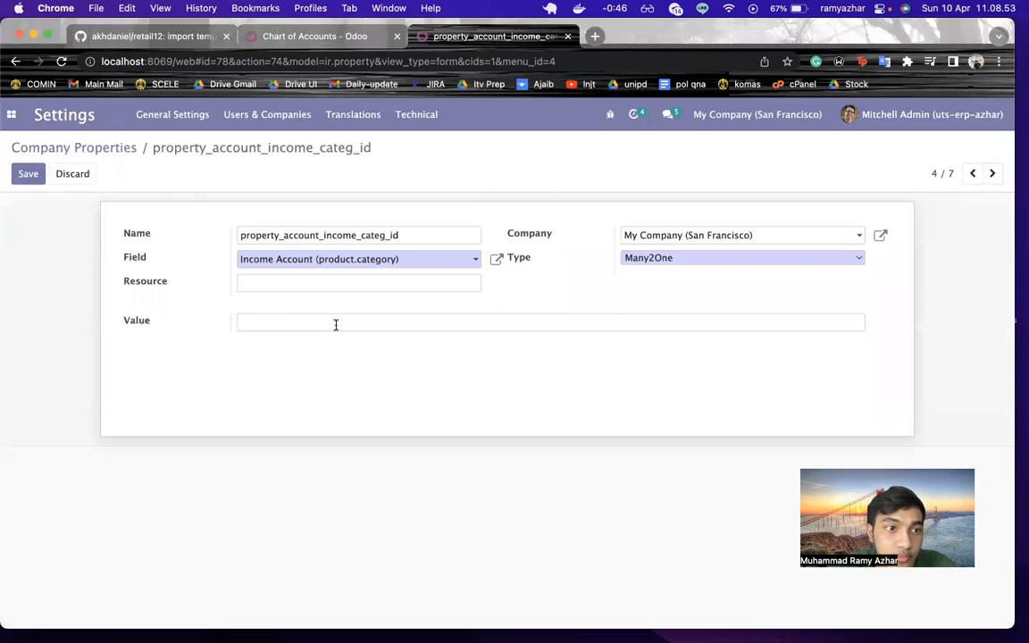
click(28, 174)
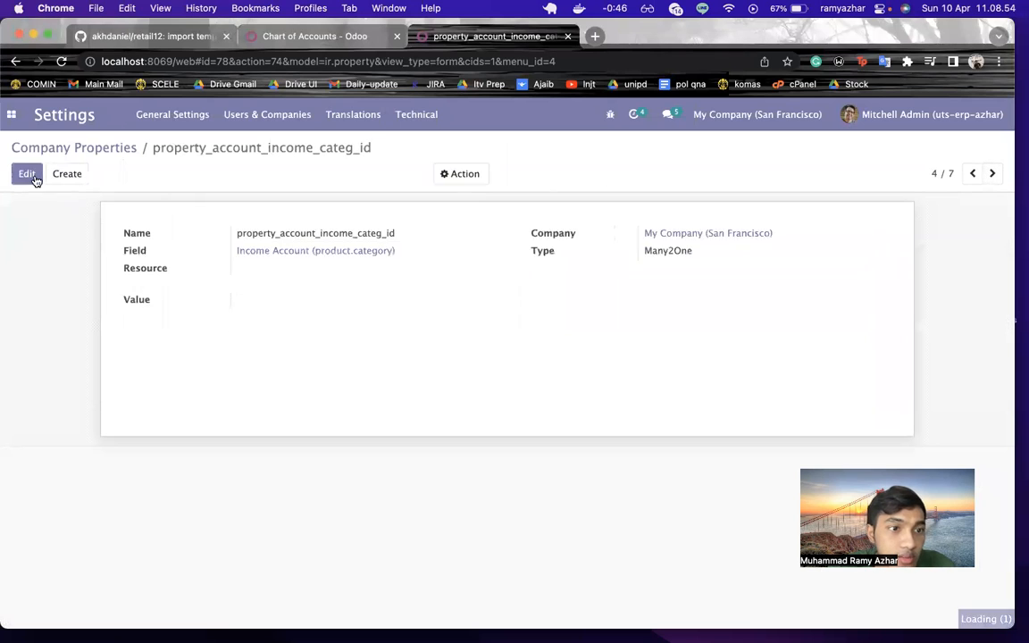
Go to property_stock_account_output_categ_id, and look up its account by removing the Chart of Accounts grouping and filtering for ID is 79
click(992, 175)
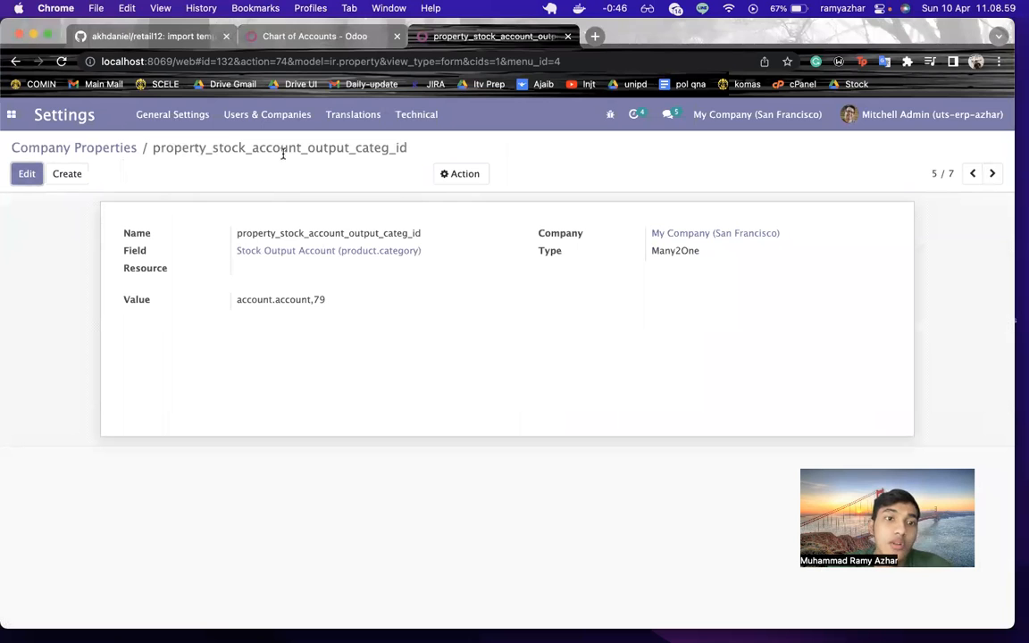
double_click(318, 299)
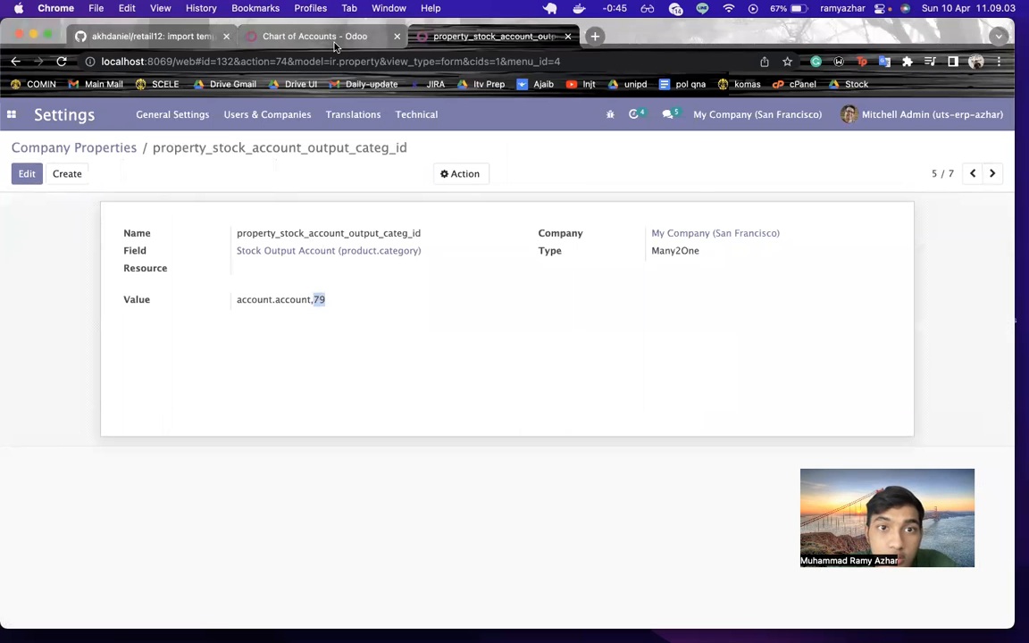
click(334, 42)
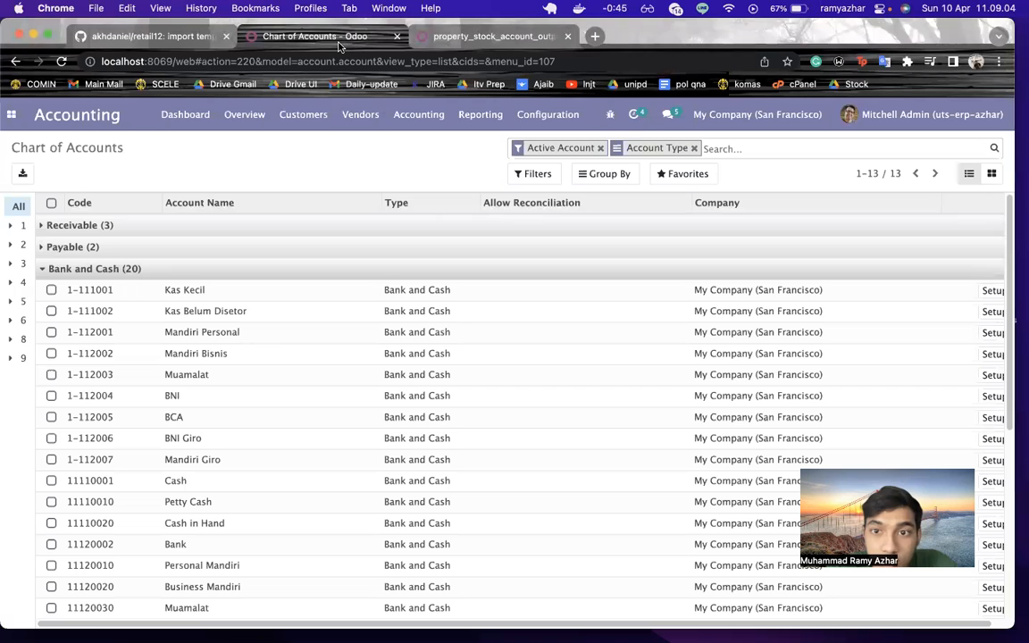
click(693, 149)
click(540, 173)
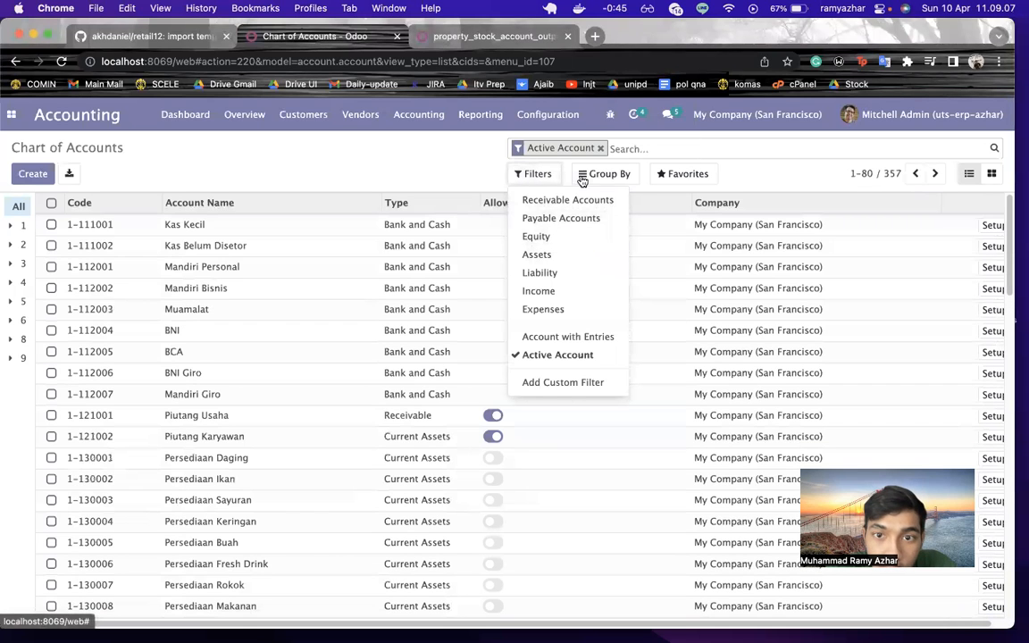
click(564, 383)
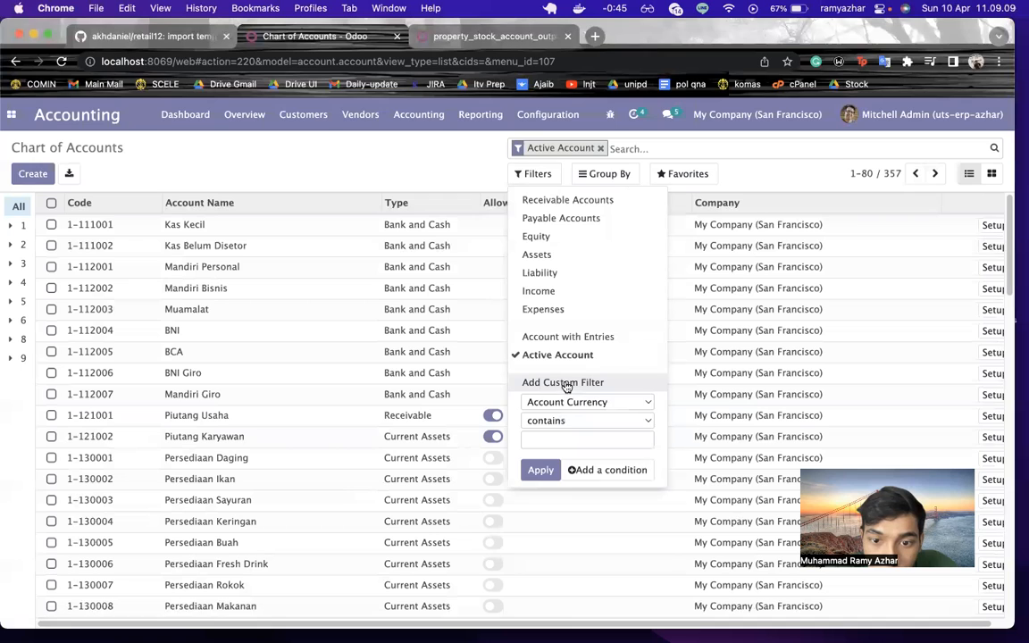
click(572, 404)
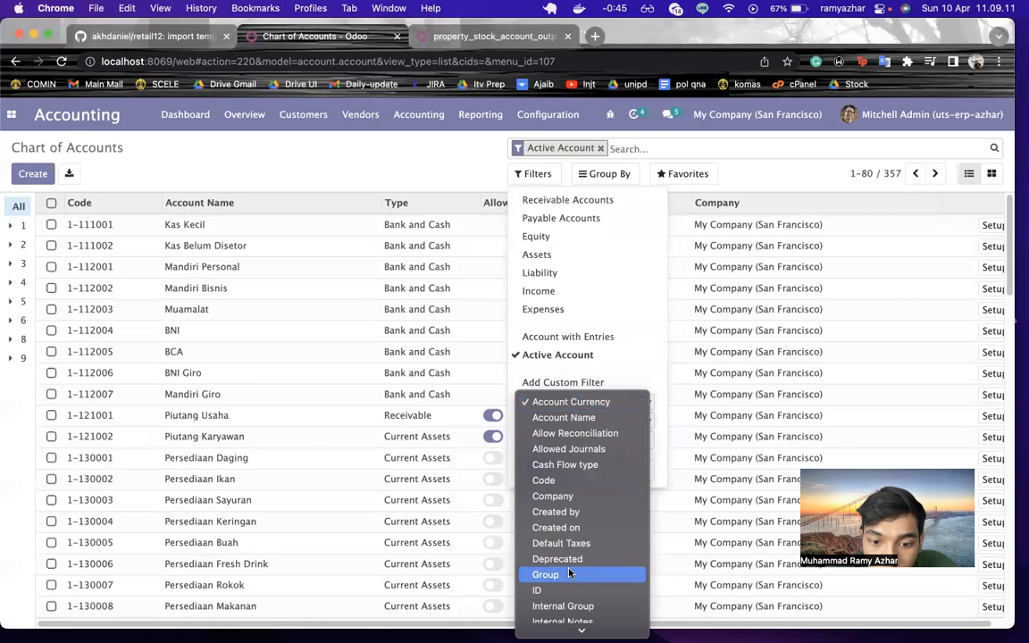
click(567, 587)
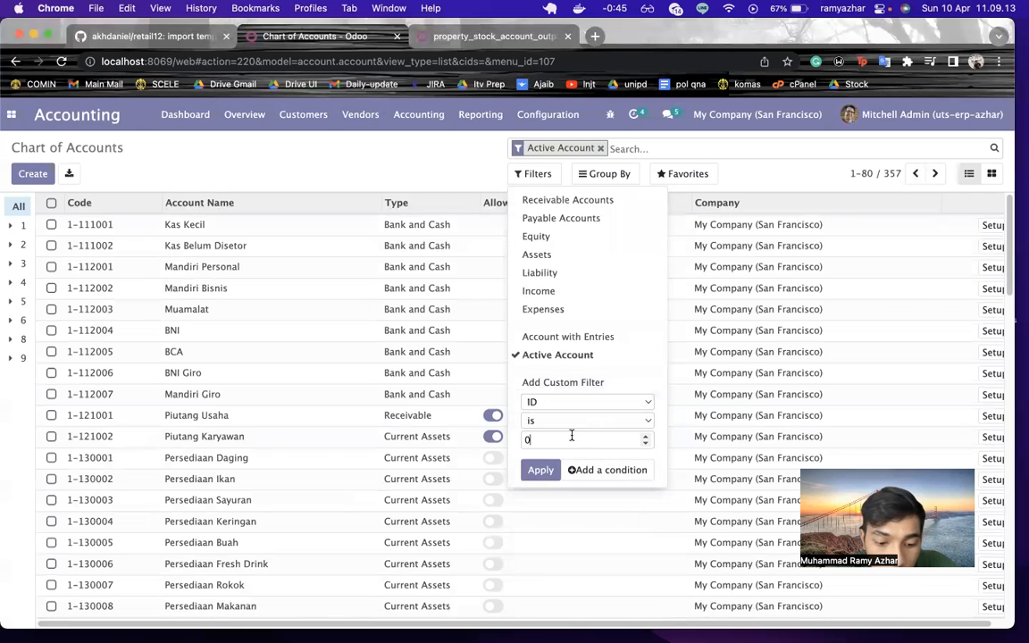
text(79)
click(547, 469)
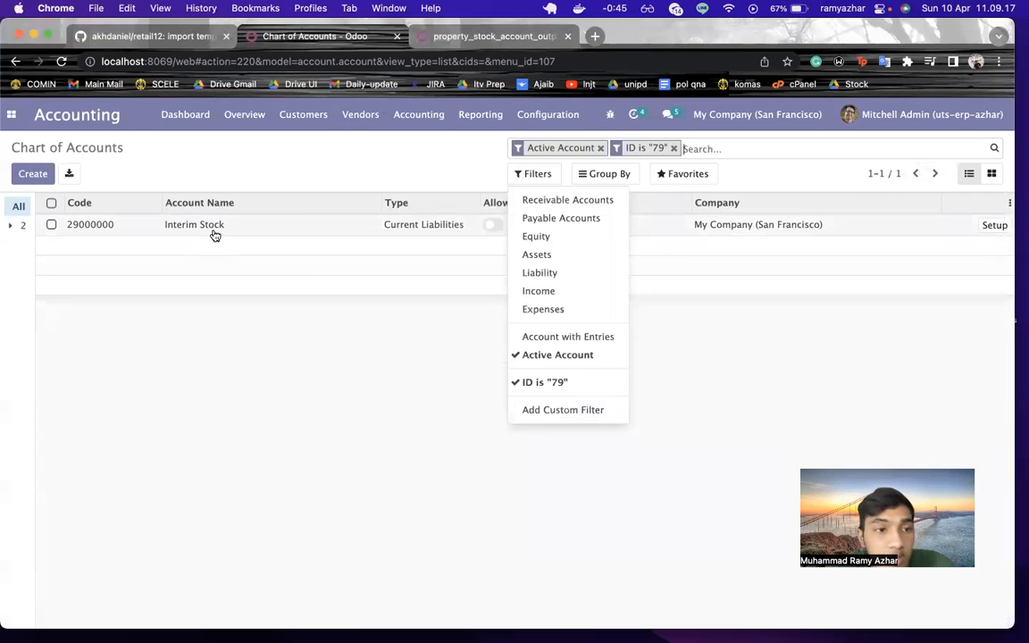
Replace the ID filter with an account search for "interim", open 2-900000 Stock Interim and copy its record ID from the page address
click(674, 148)
text(inter)
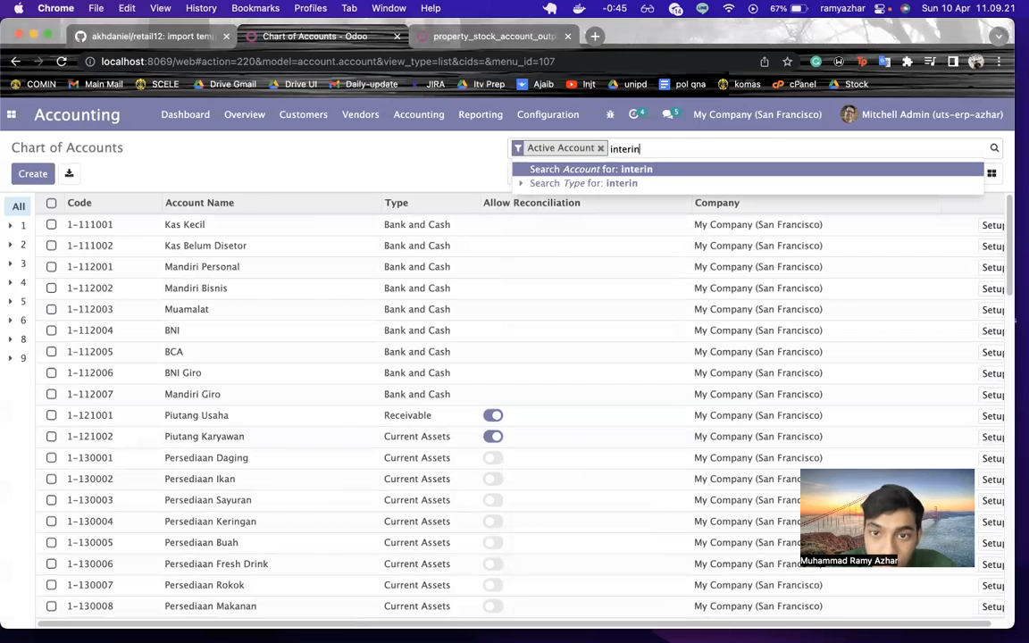
text(im)
key(Return)
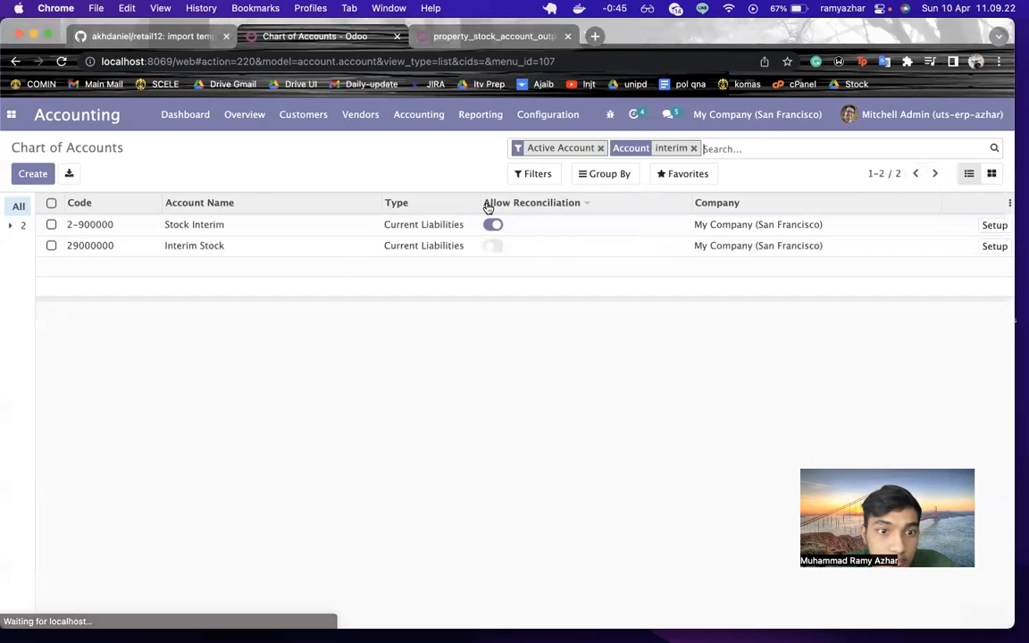
click(170, 224)
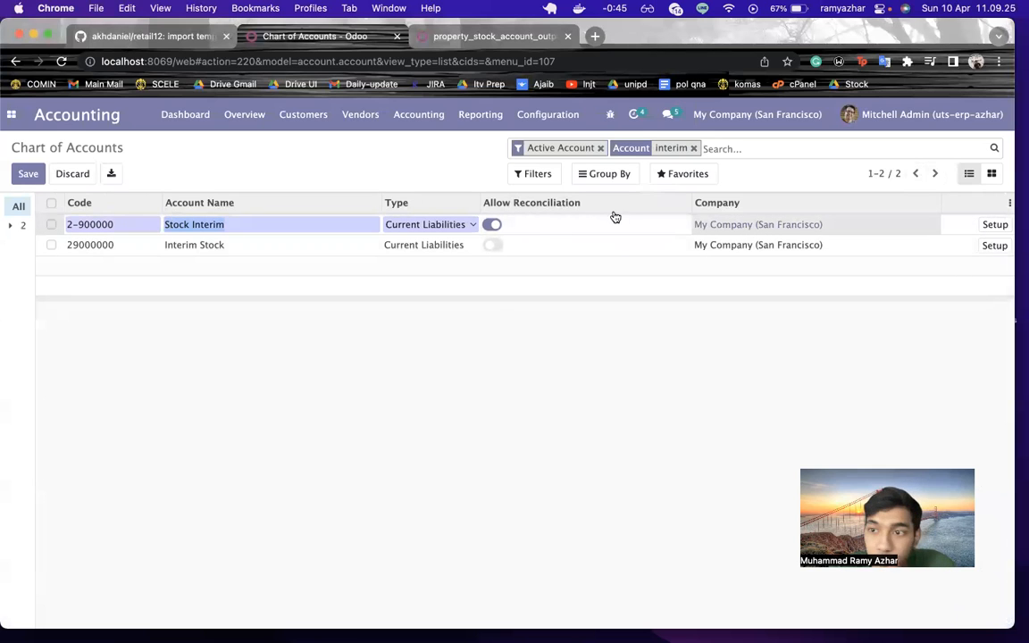
click(990, 225)
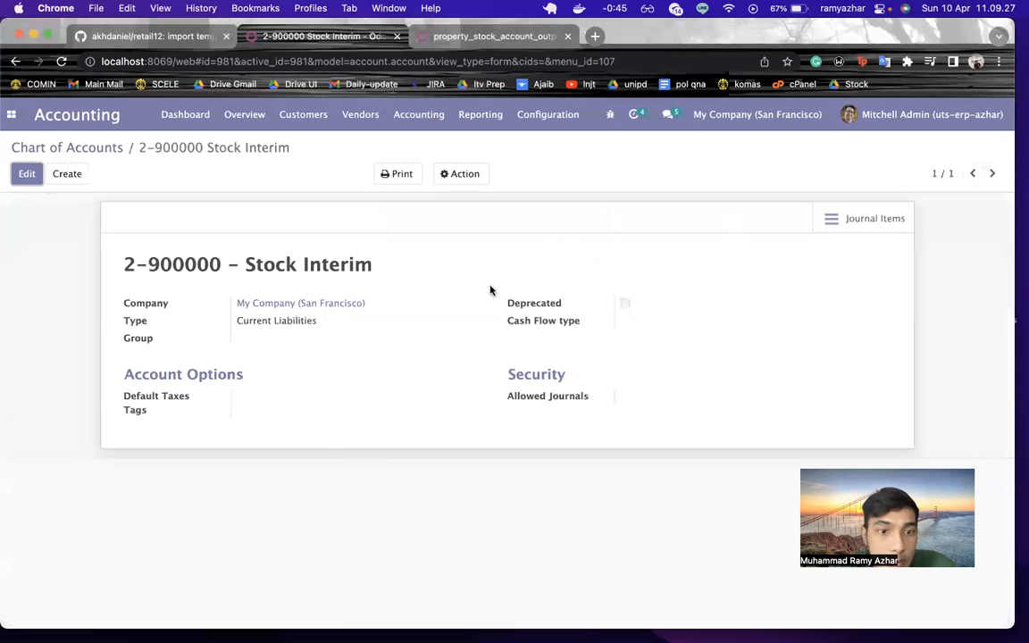
double_click(225, 61)
key(ctrl+c)
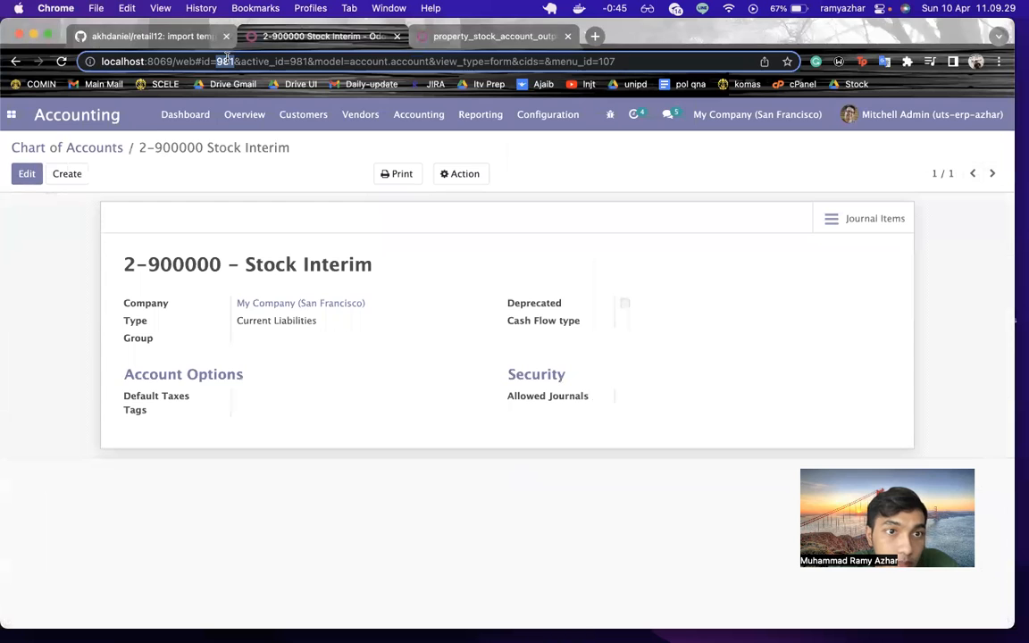
Set the value of property_stock_account_output_categ_id to account.account,981 and save the property
click(435, 36)
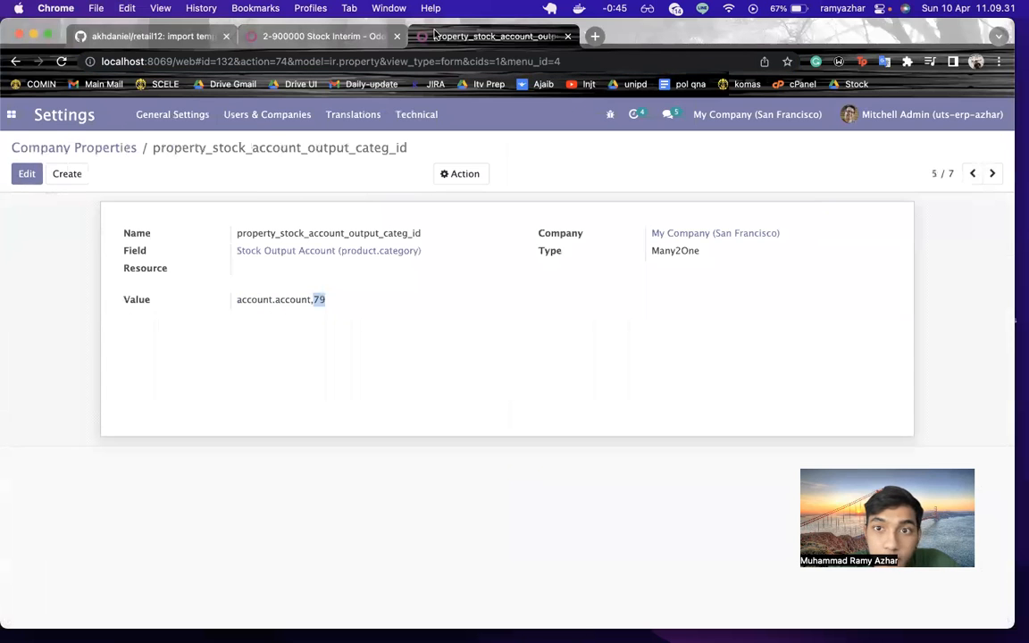
click(27, 174)
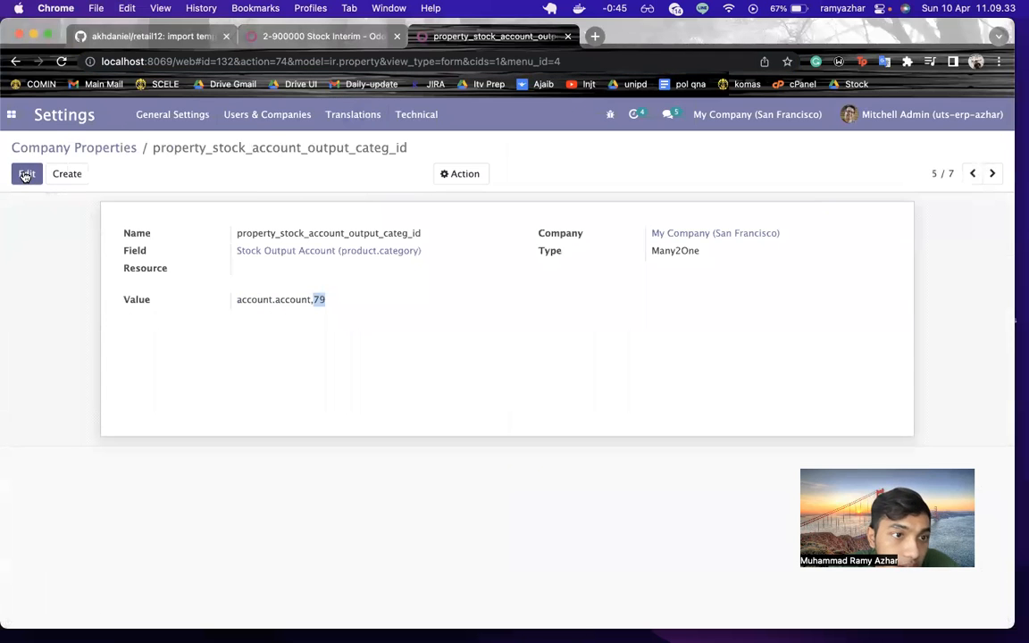
key(ctrl+v)
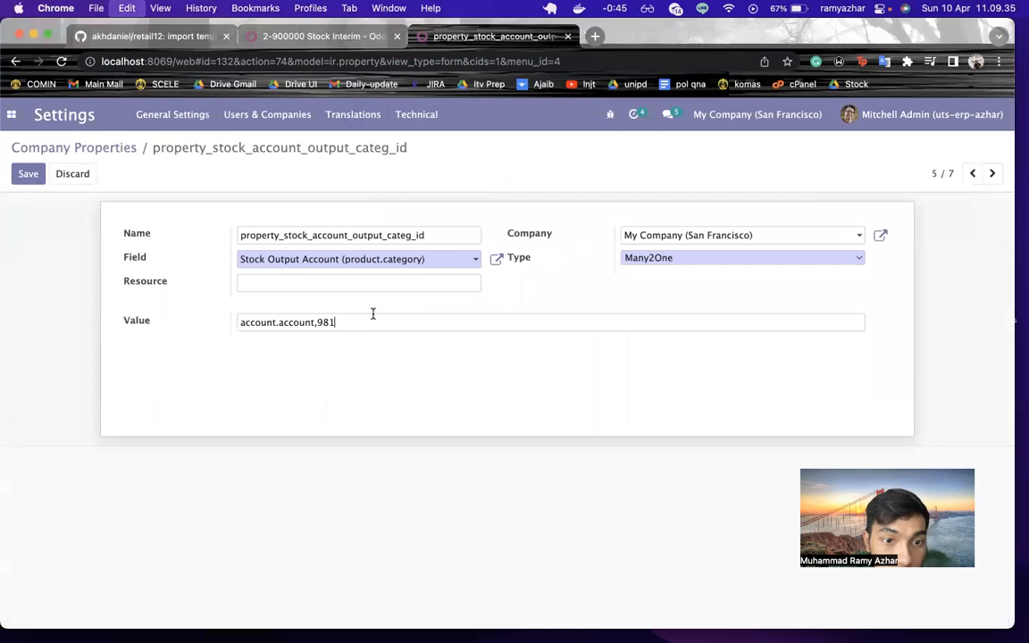
click(29, 176)
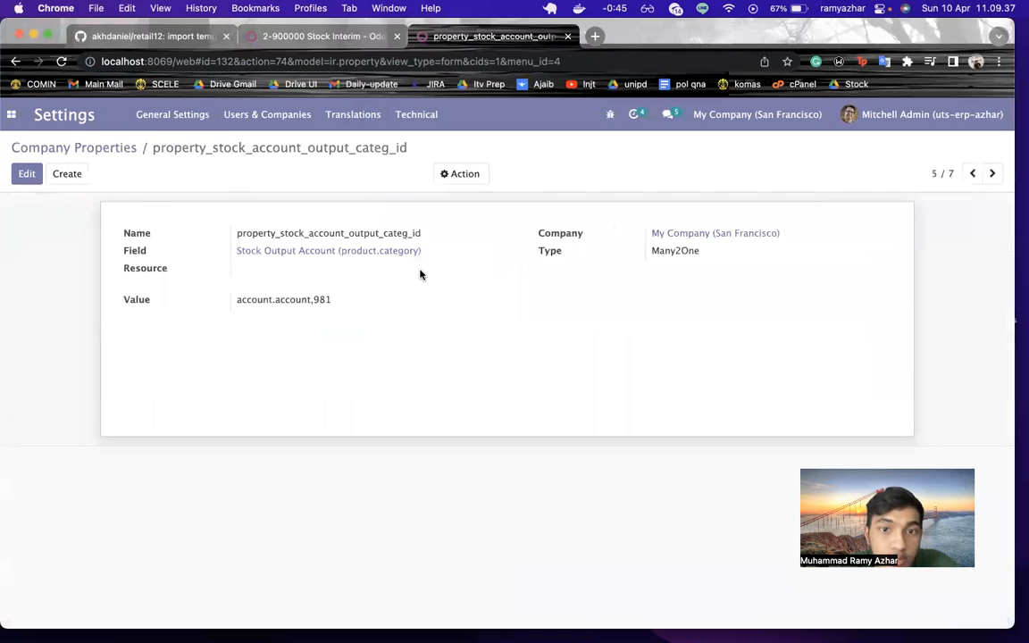
Go to the property_stock_account_input_categ_id property, set its value to account.account,981 and save it
click(990, 173)
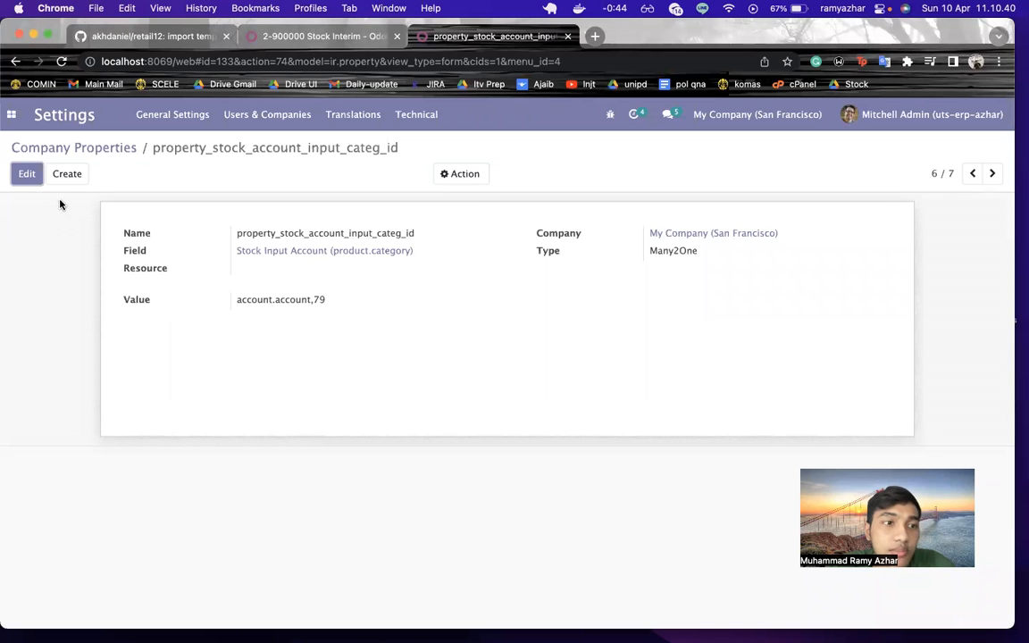
click(27, 173)
text(982)
key(BackSpace)
text(1)
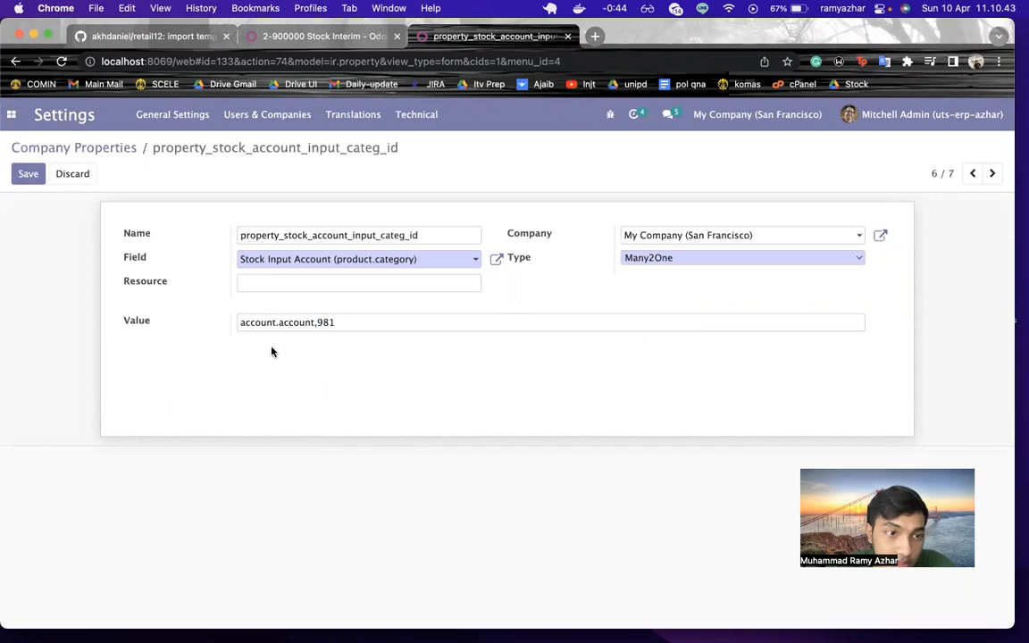
click(29, 173)
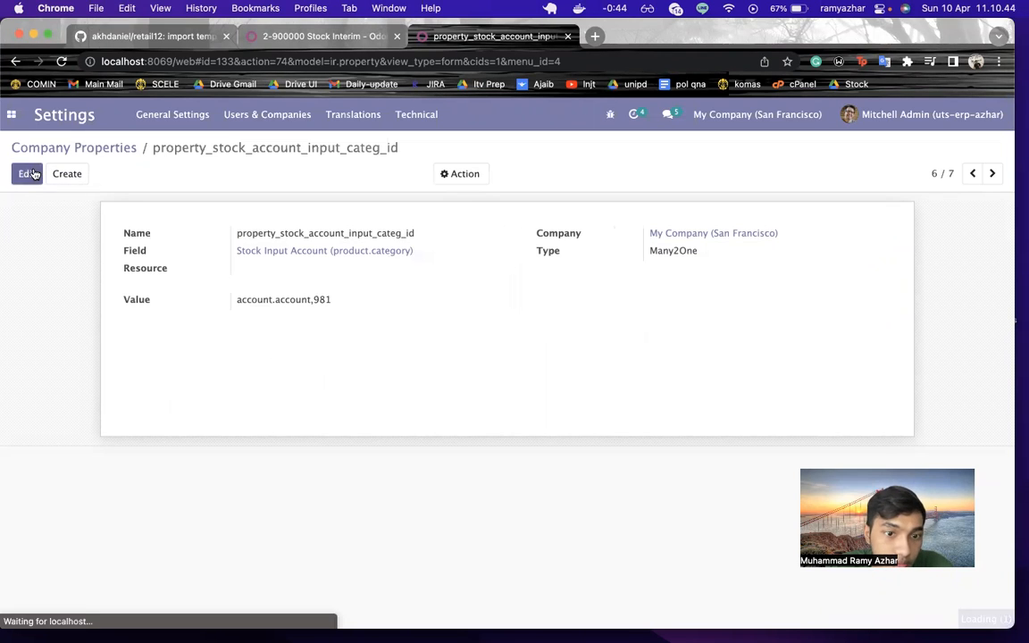
Go to the property_stock_valuation_account_id property, clear its value and save it
click(990, 173)
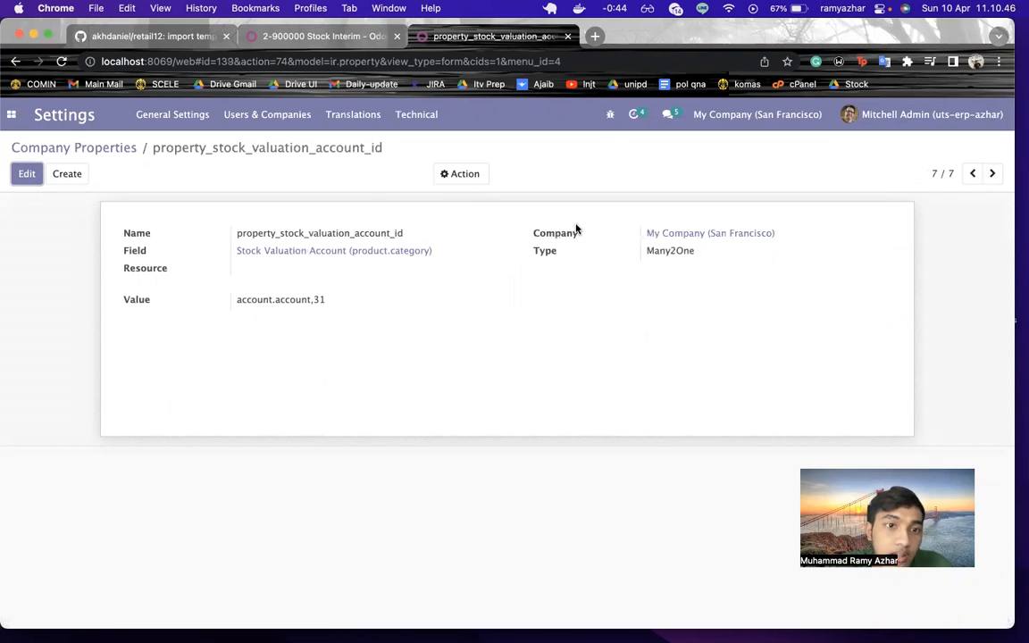
click(27, 176)
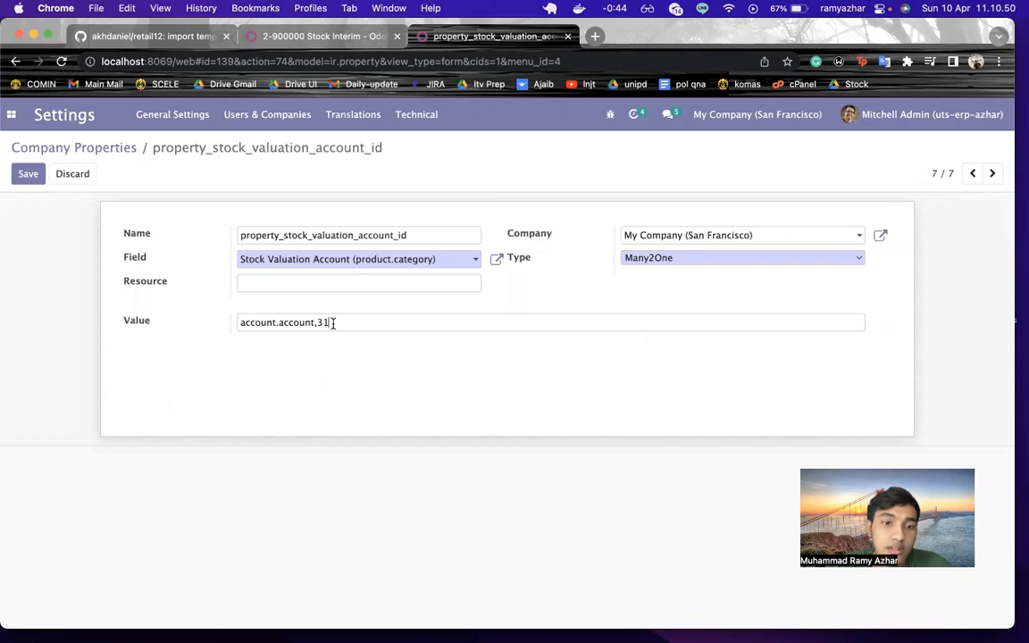
key(super+BackSpace)
click(27, 174)
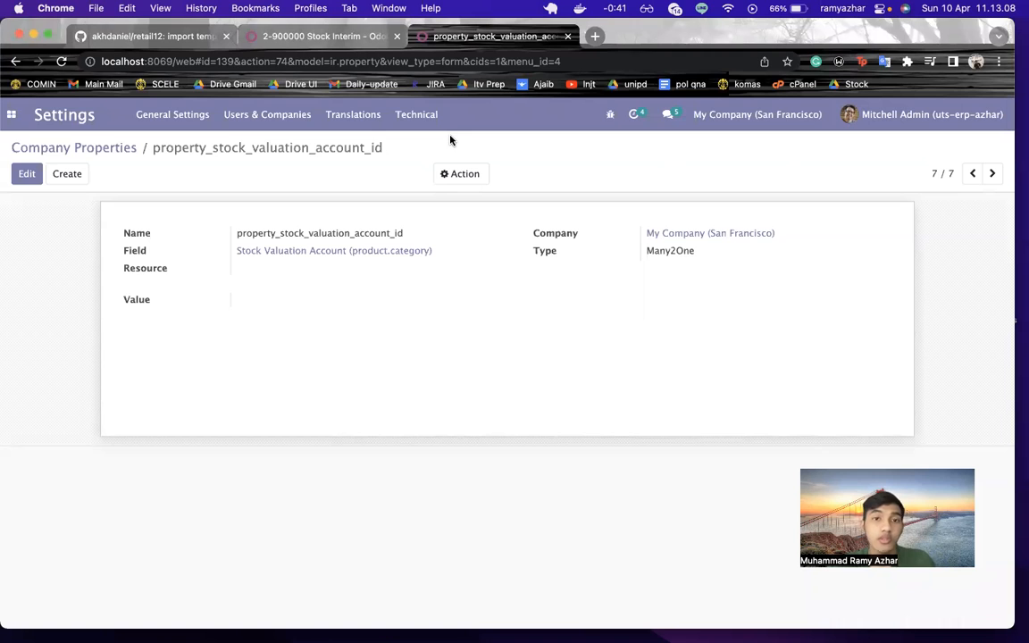
Go to the Accounting app's Taxes list, open the 10% Sales tax and review its invoice and credit note distributions
click(11, 115)
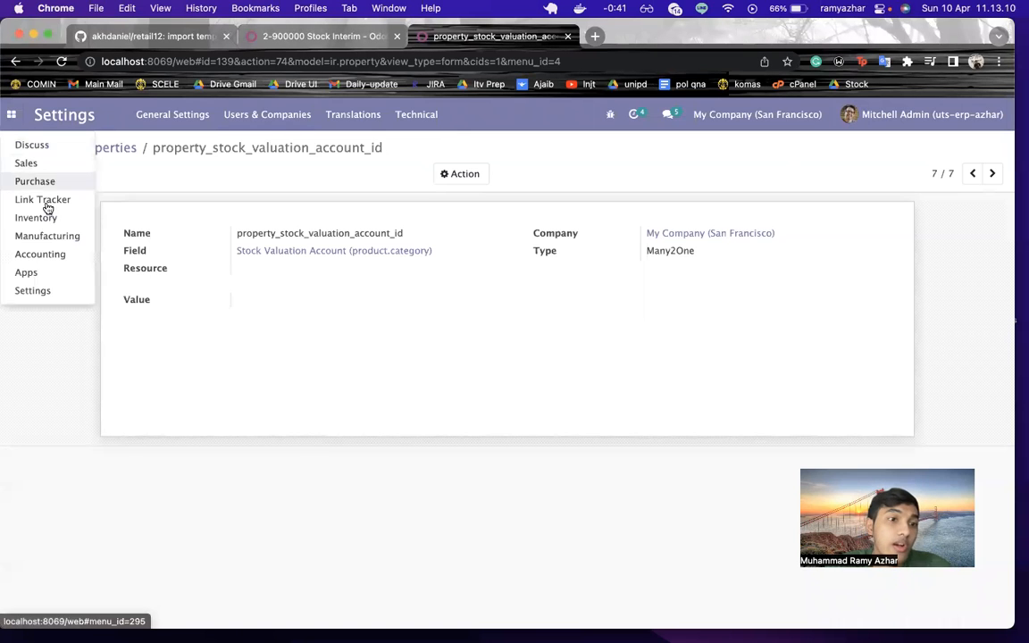
click(40, 270)
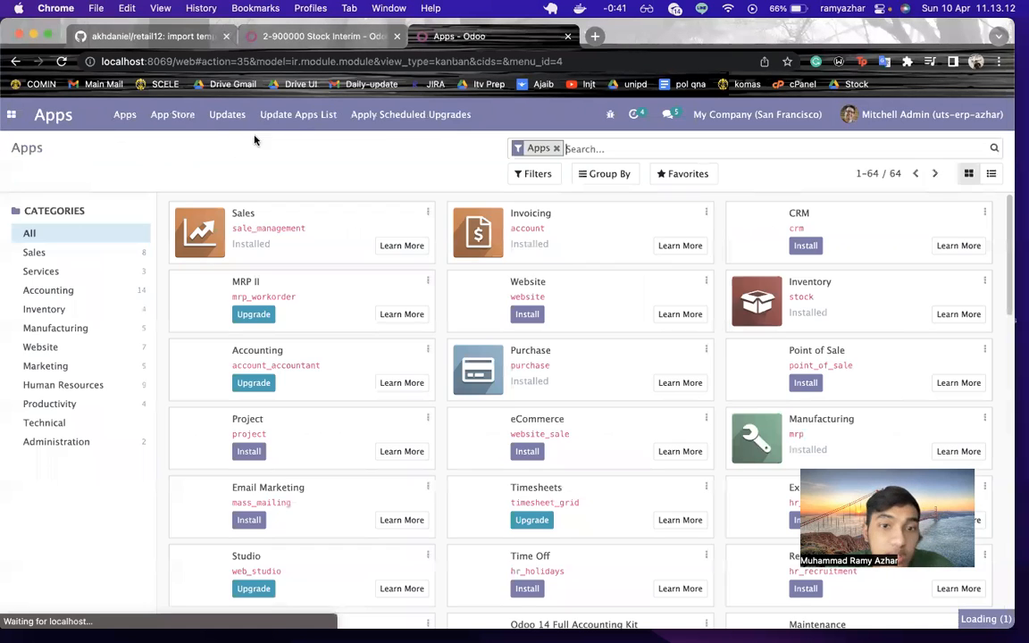
click(10, 114)
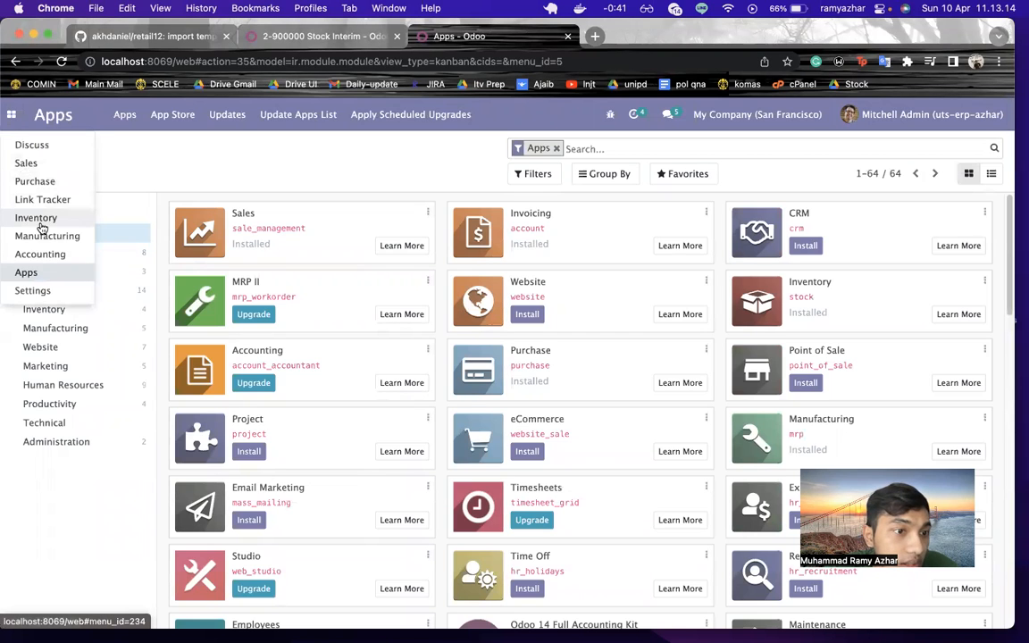
click(45, 254)
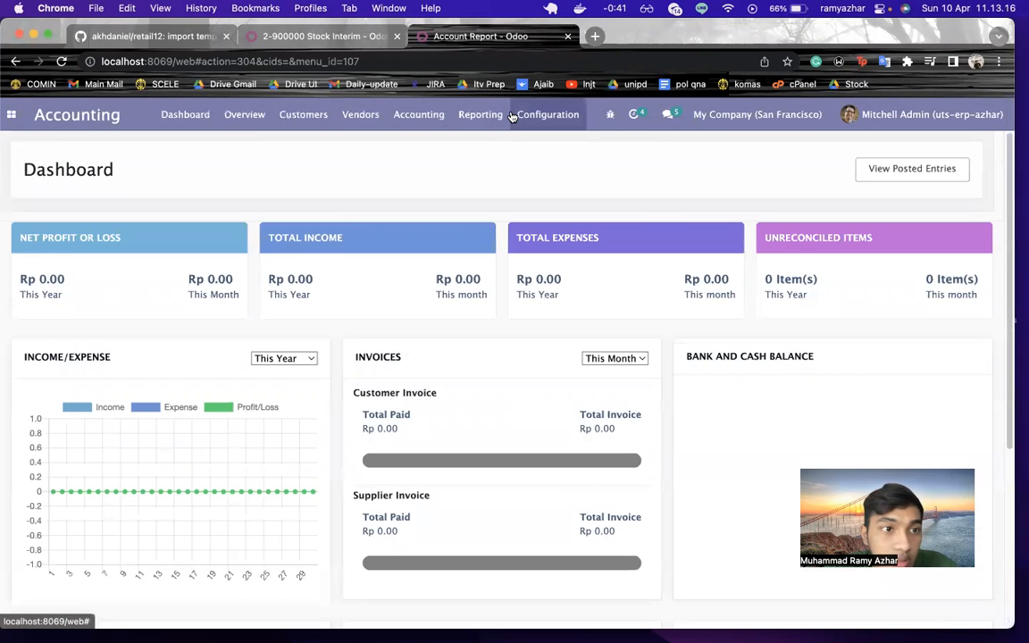
click(514, 116)
click(555, 302)
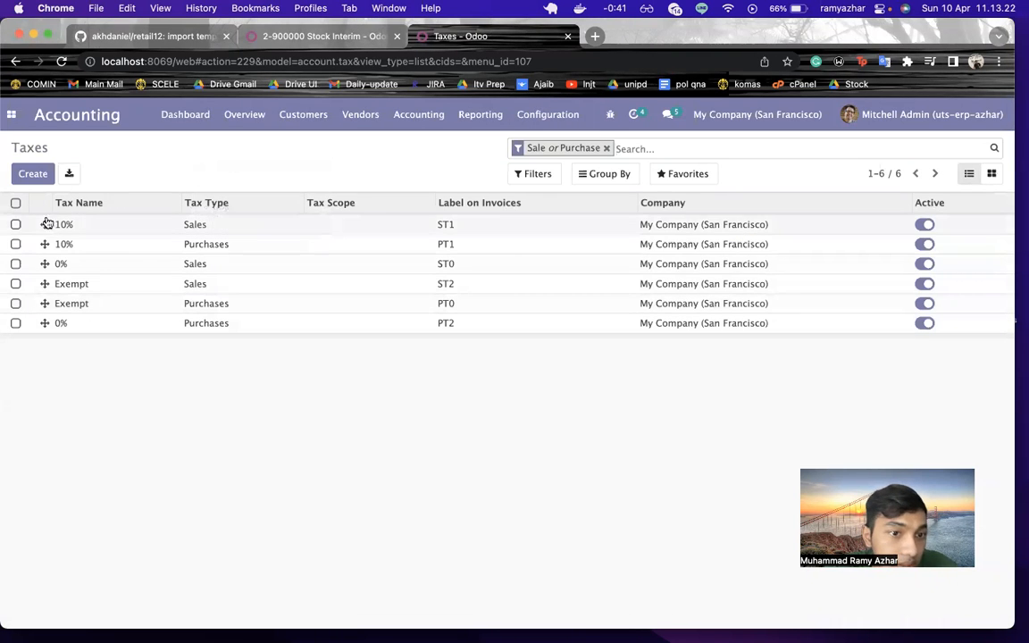
click(170, 232)
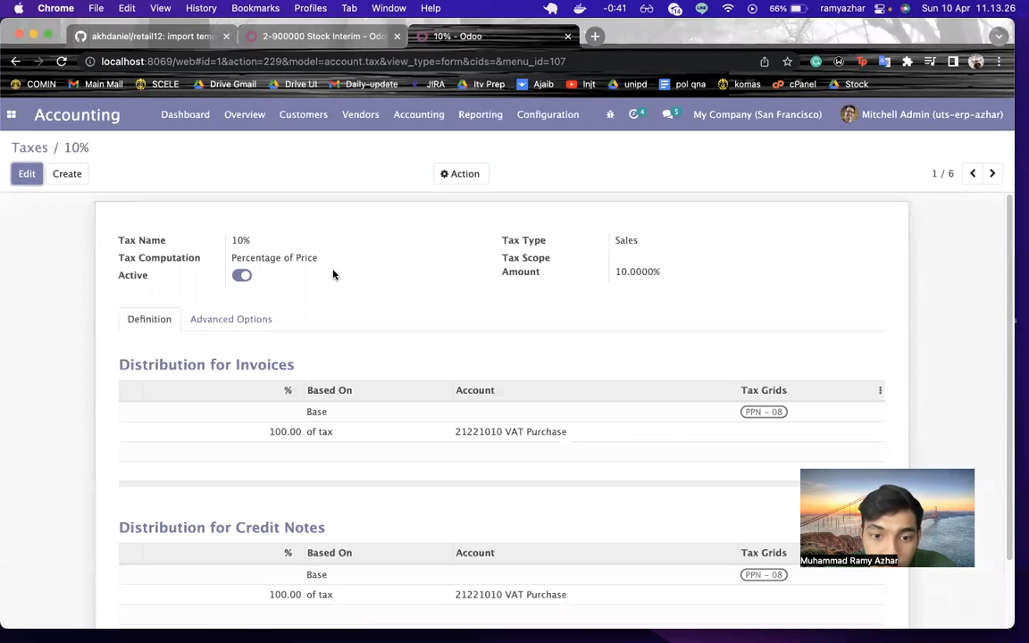
scroll(332, 275, down, 2)
scroll(332, 274, up, 1)
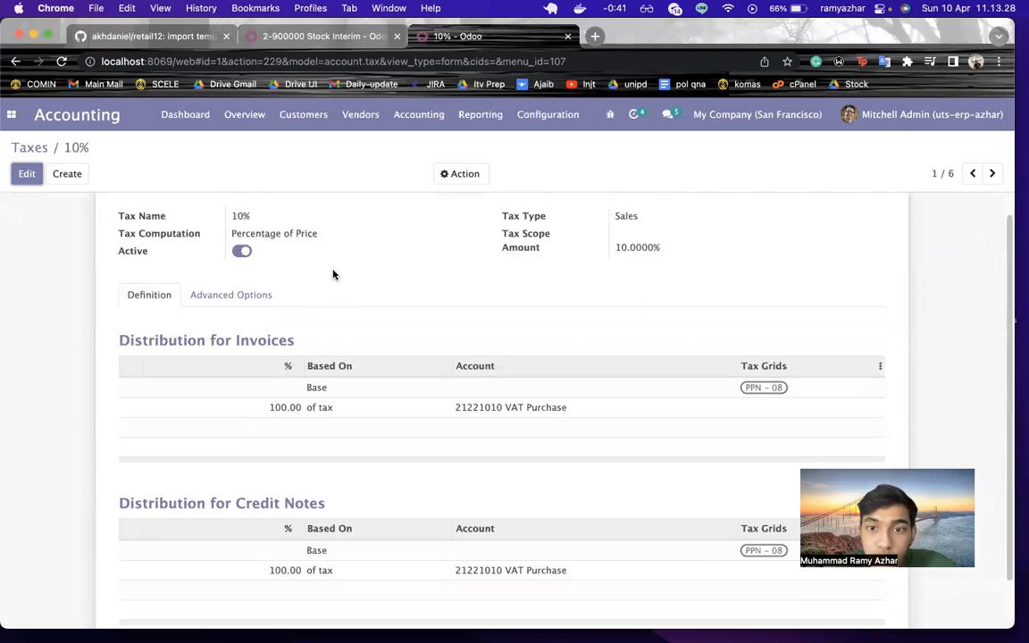
scroll(333, 274, up, 1)
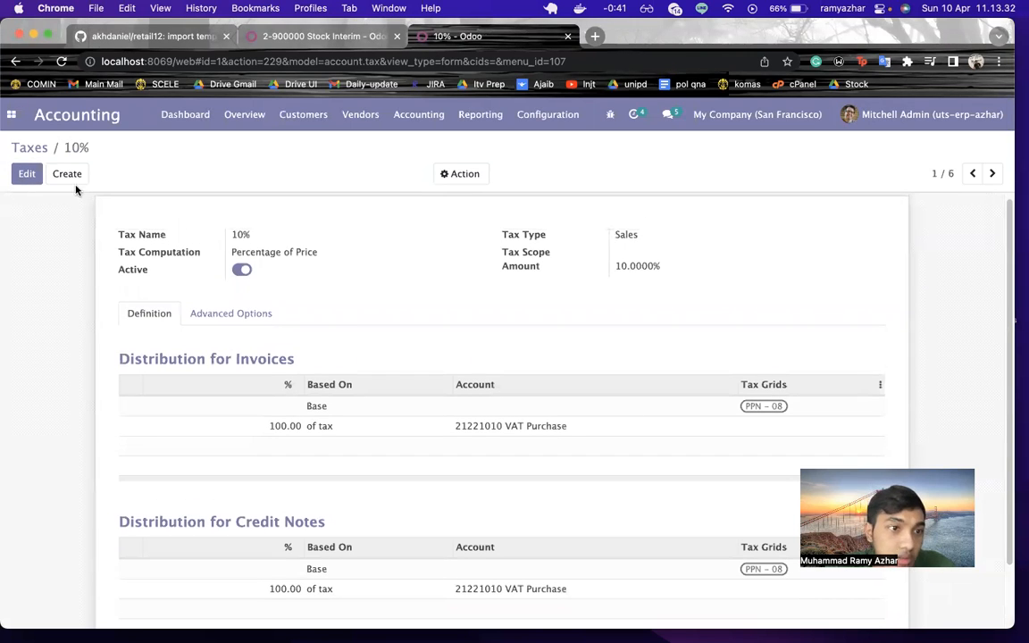
Set the 10% Sales tax's invoice and credit note distribution accounts to 2-122101 PPN Keluaran and save the tax
click(24, 173)
click(530, 433)
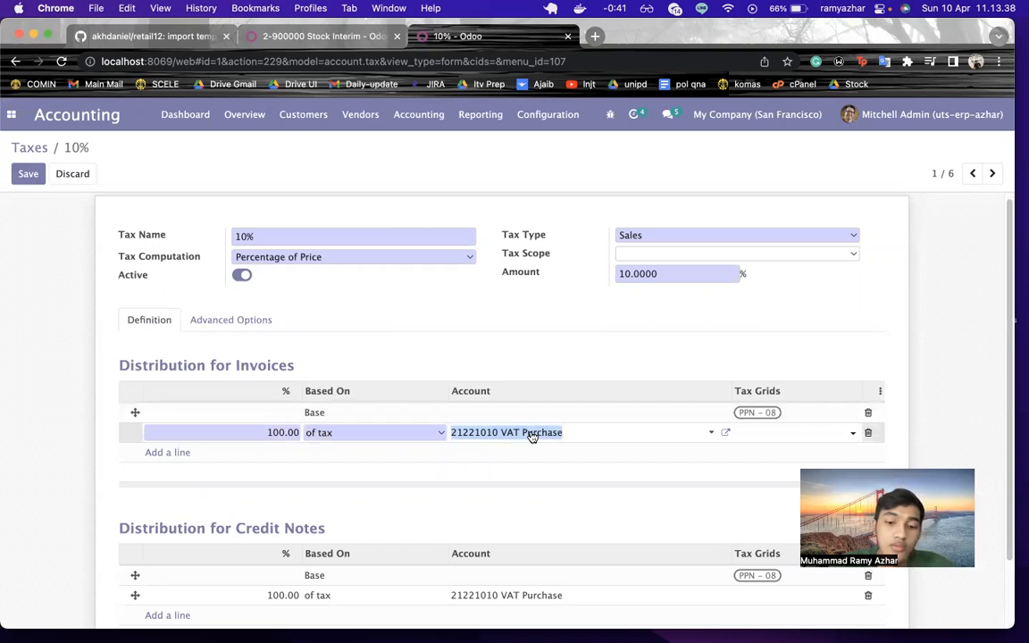
text(kel)
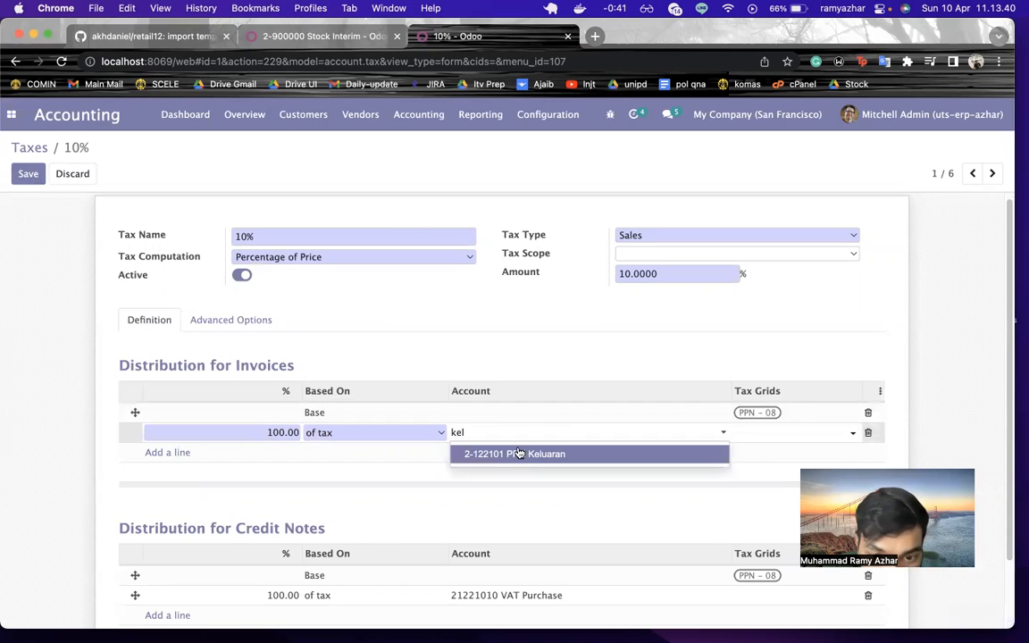
click(515, 456)
click(522, 595)
text(kel)
click(516, 575)
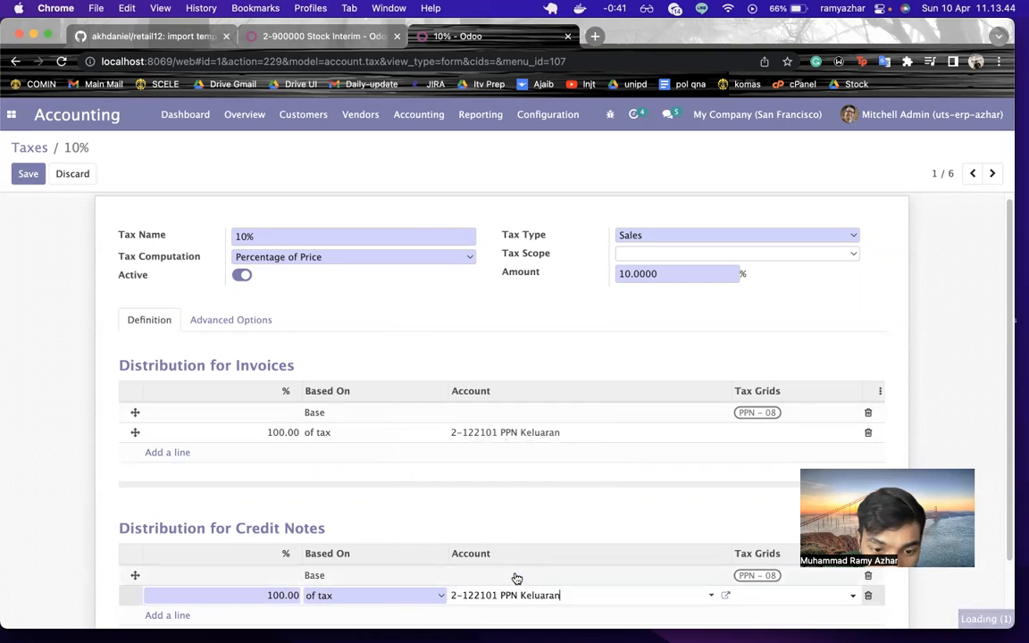
click(30, 174)
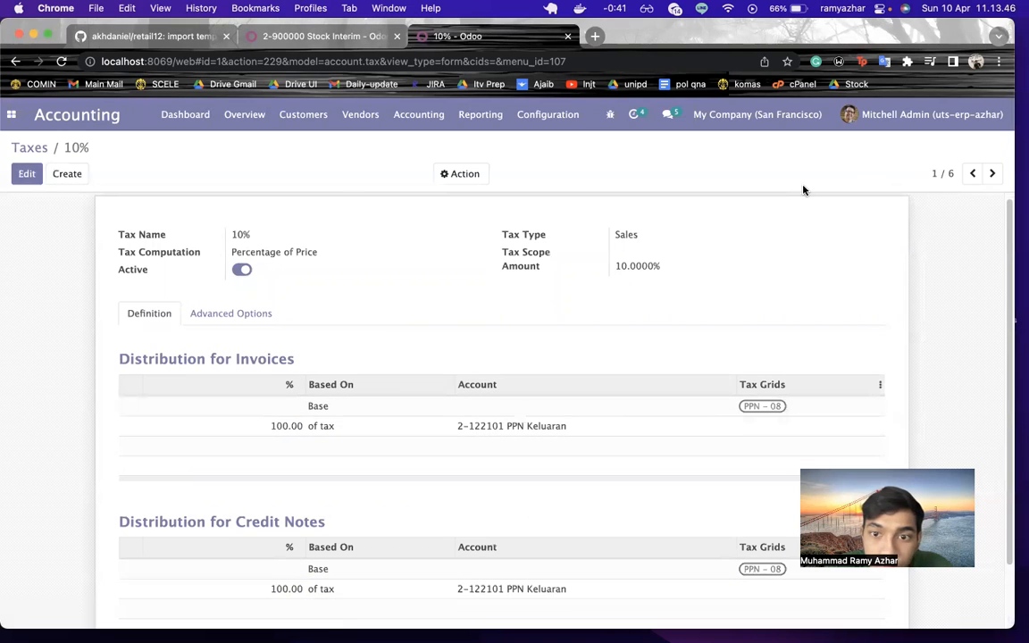
Go to the 10% Purchases tax, set both its distribution accounts to 2-122102 PPN Masukan and save it
click(992, 173)
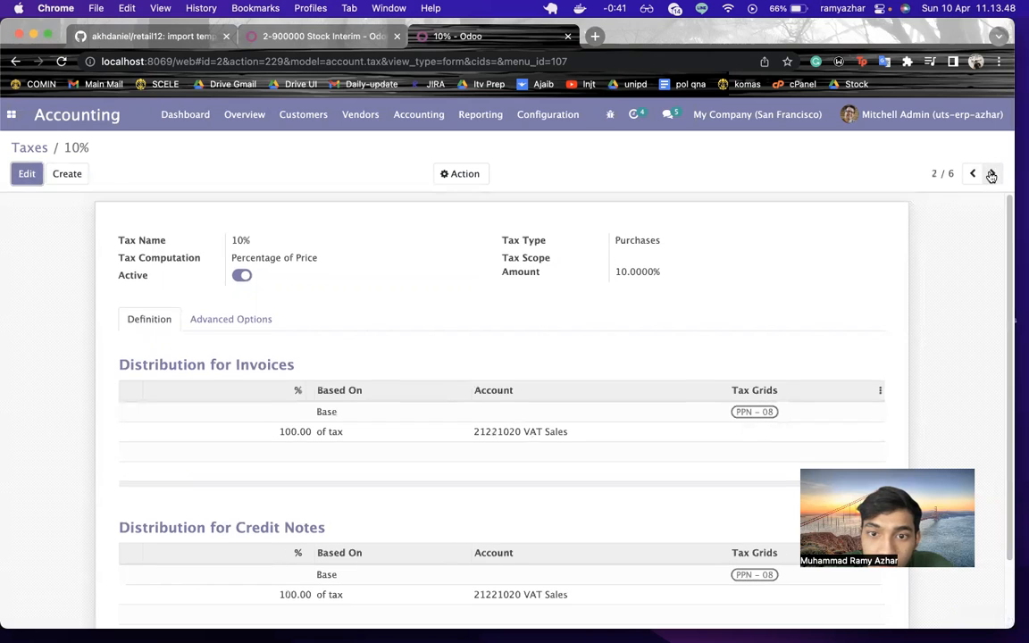
click(27, 173)
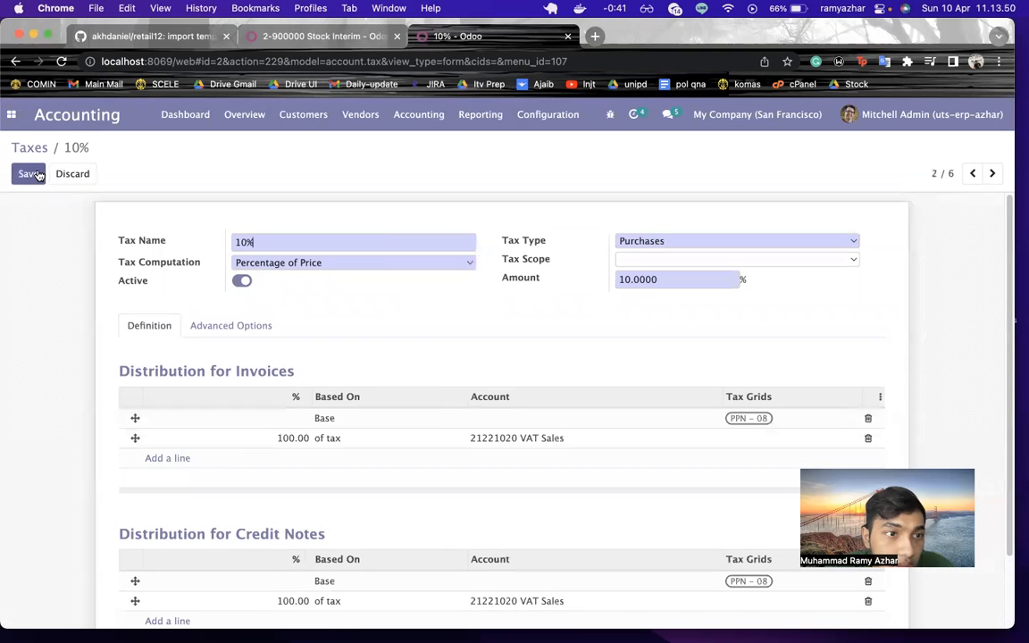
click(531, 438)
text(mas)
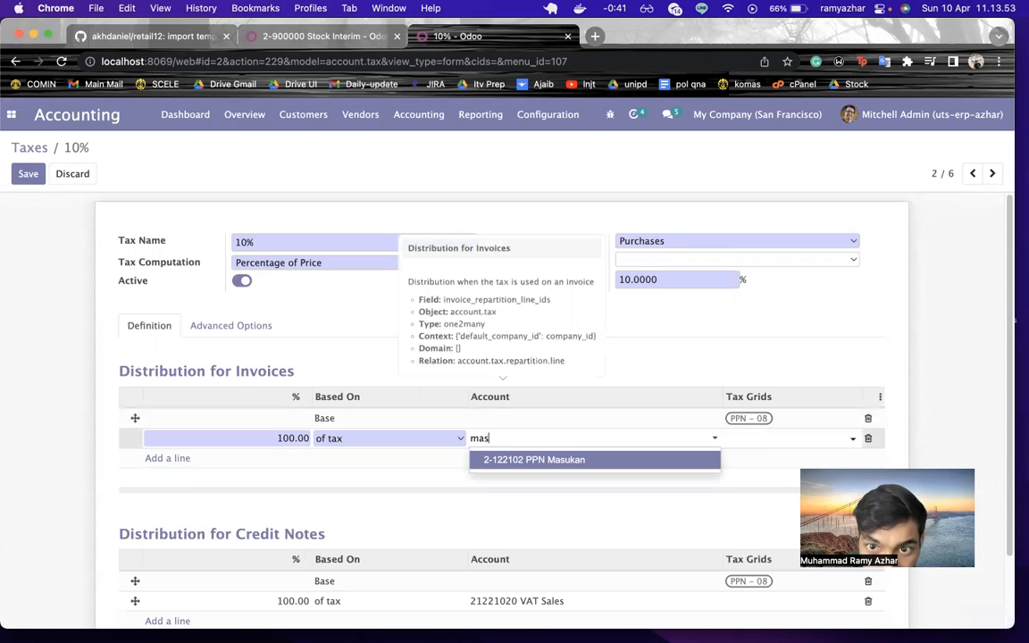
click(524, 459)
click(536, 603)
text(masu)
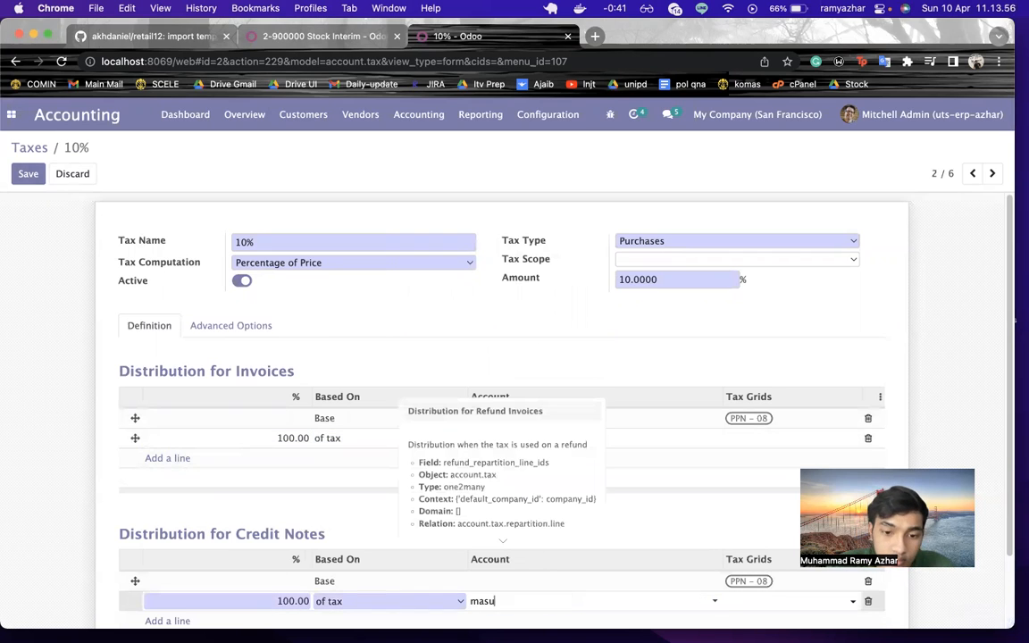
click(534, 579)
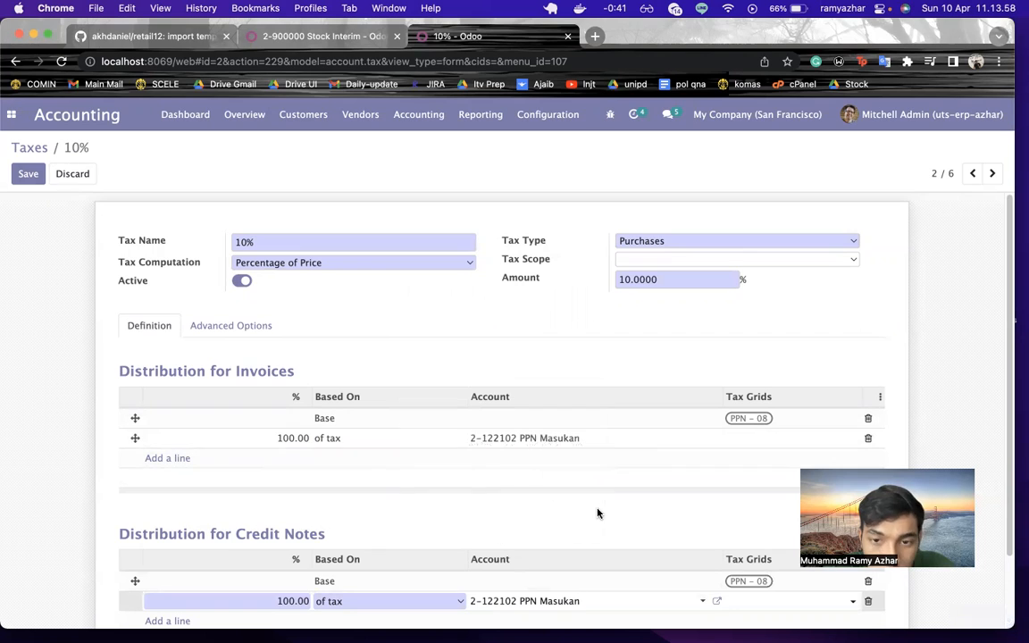
click(26, 174)
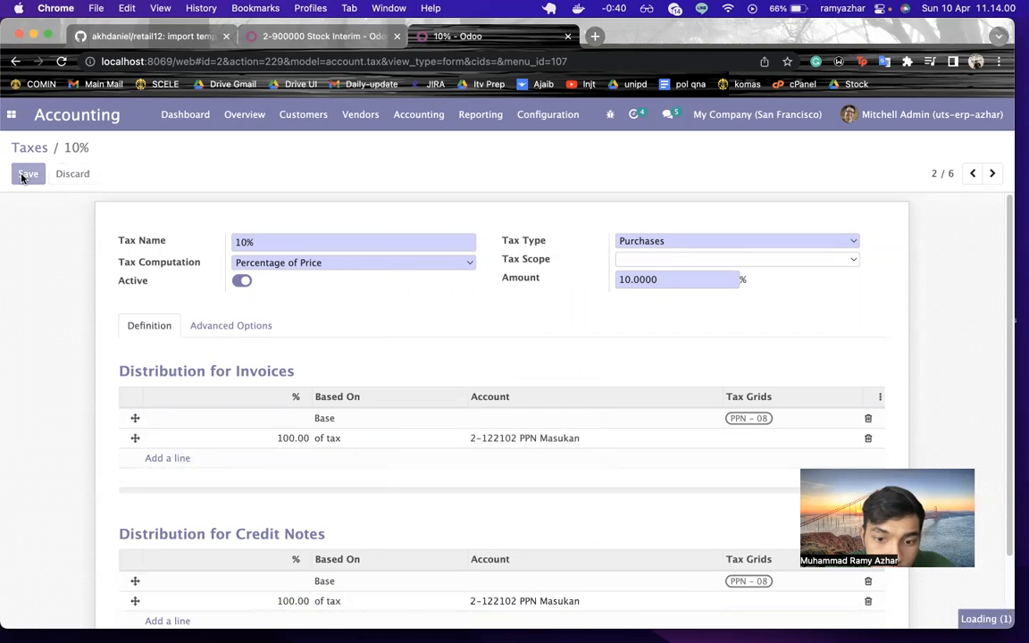
Go to the 0% Sales tax and set its invoice distribution account to 2-122101 PPN Keluaran
click(992, 175)
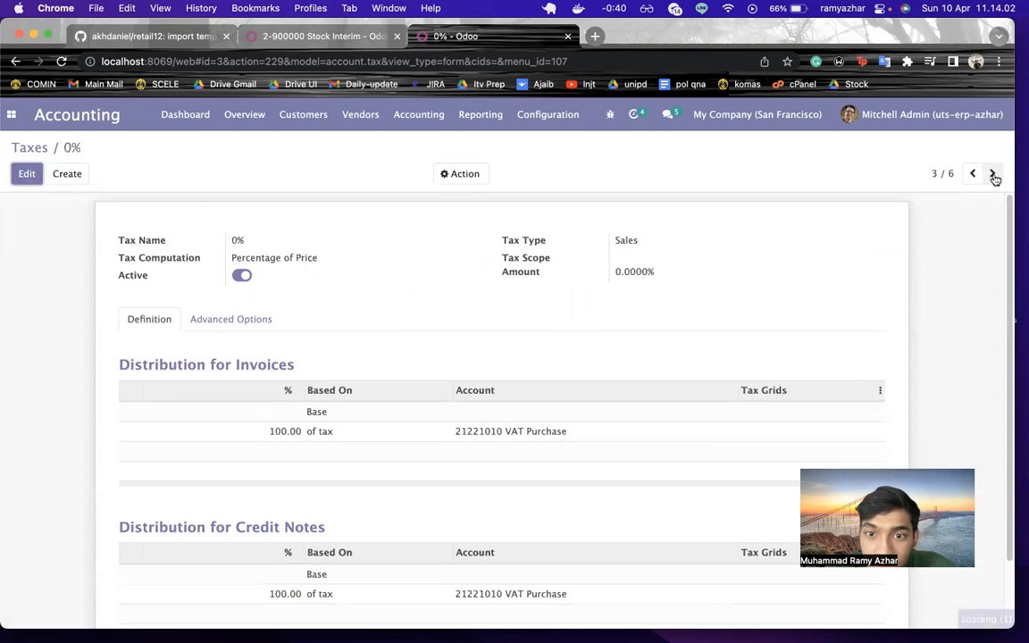
click(36, 177)
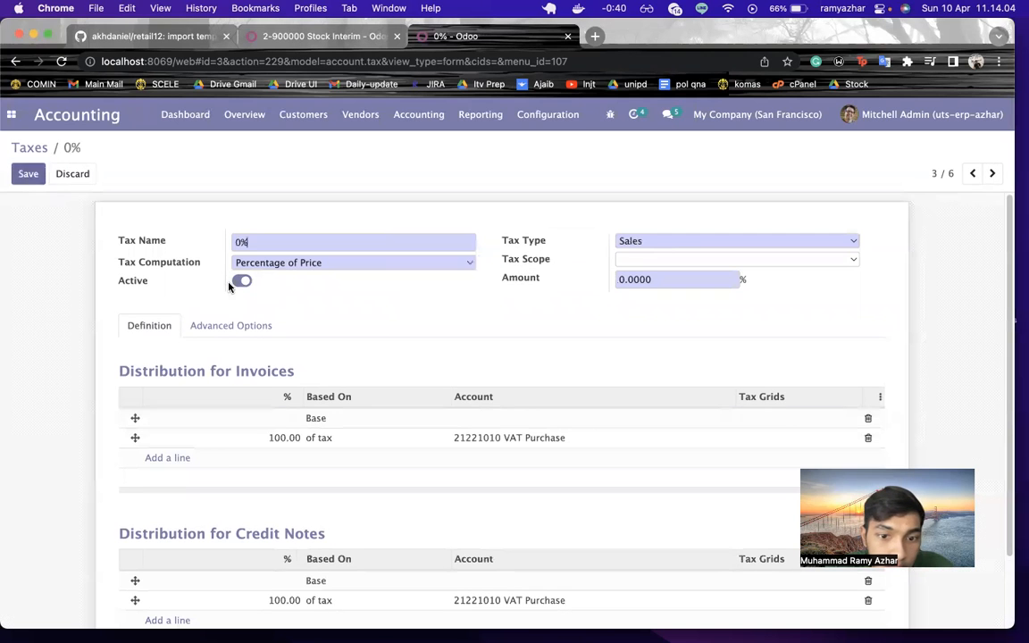
click(495, 440)
text(pen)
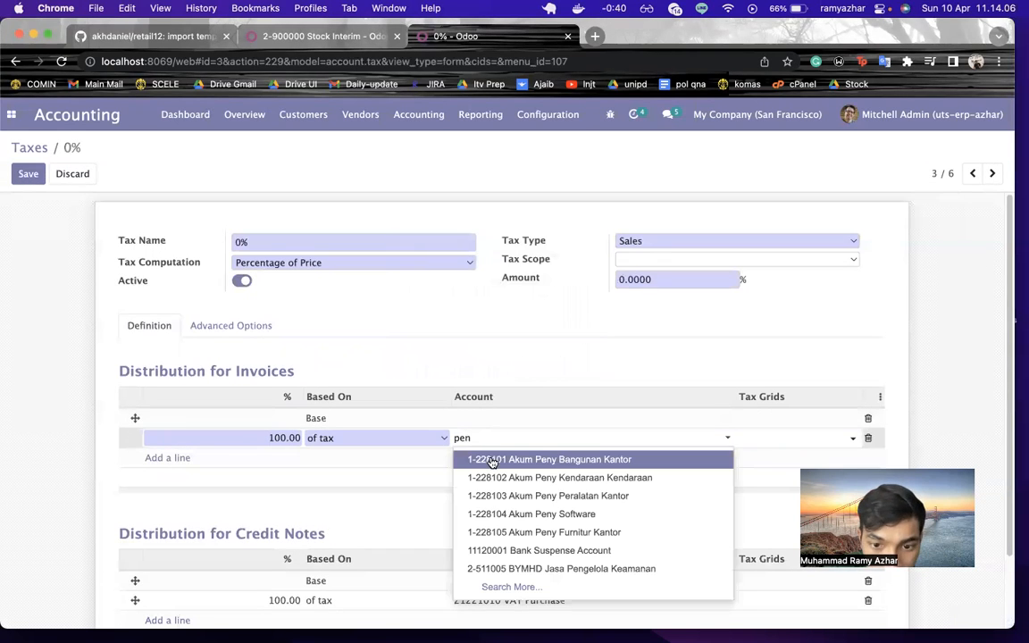
key(BackSpace)
key(BackSpace)
key(BackSpace)
text(kelu)
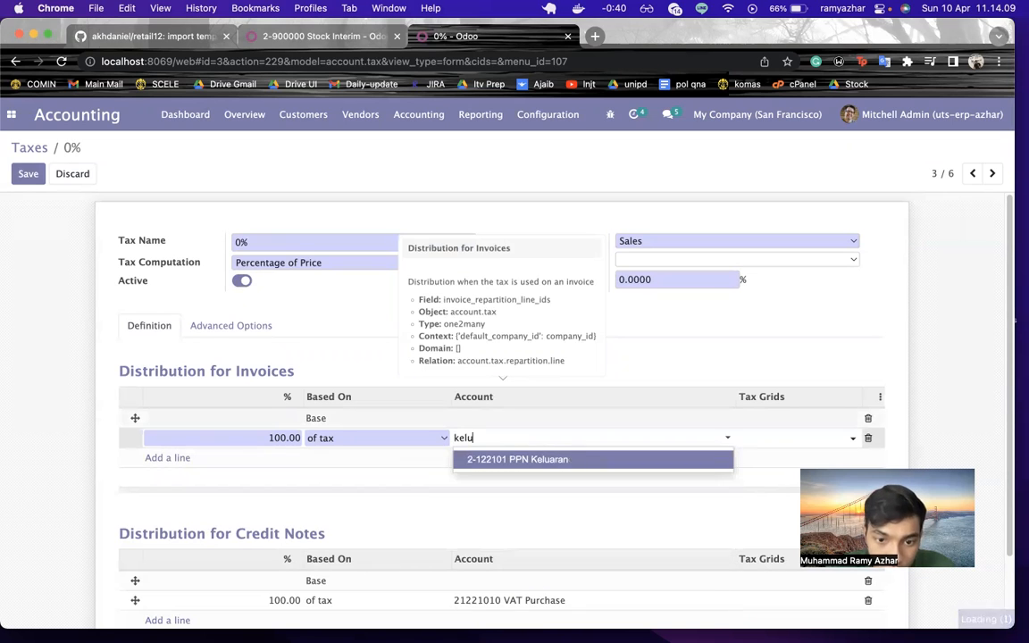
click(517, 460)
Set the 0% Sales tax's credit note distribution account to 2-122101 PPN Keluaran and save the tax
click(517, 603)
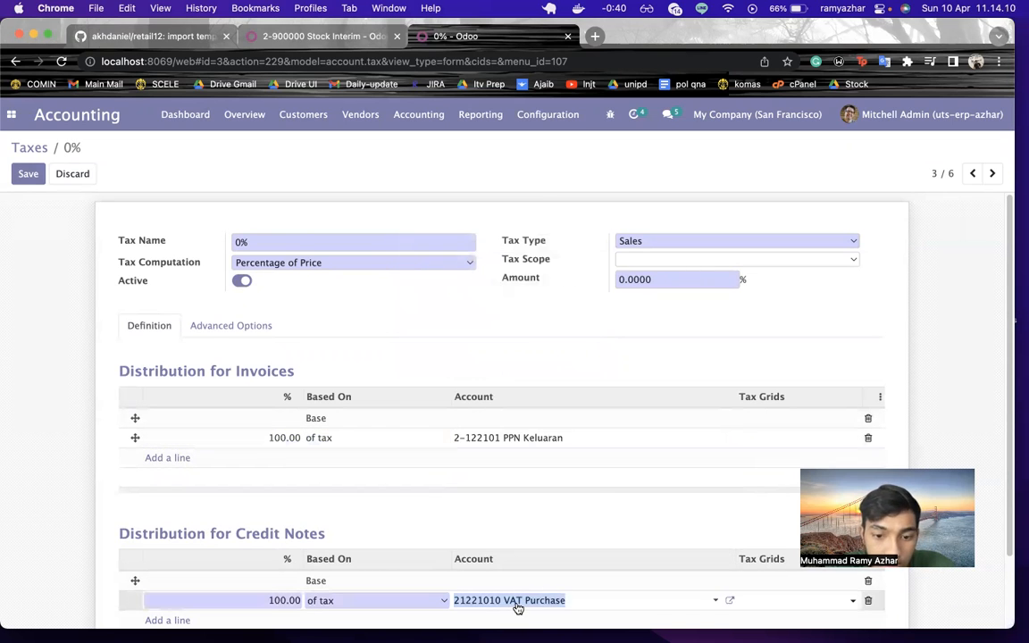
text(kel)
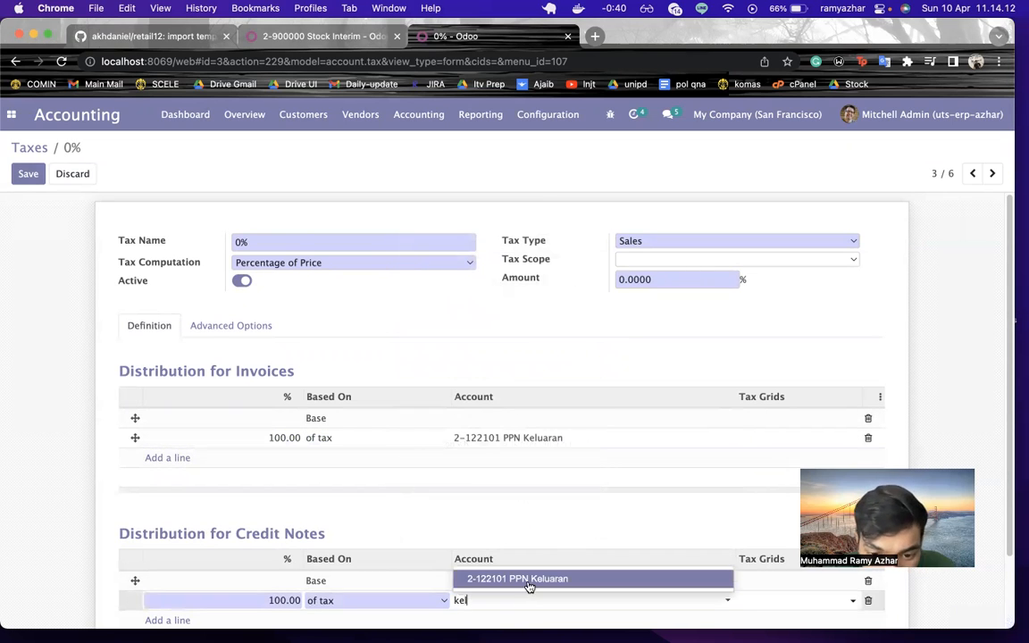
click(528, 586)
scroll(471, 562, down, 1)
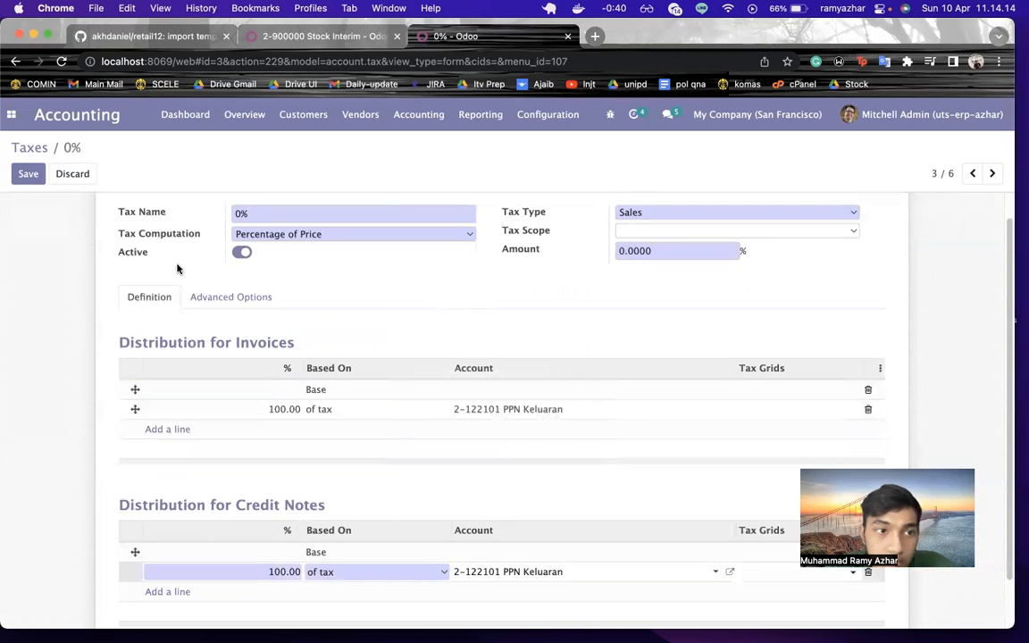
click(15, 175)
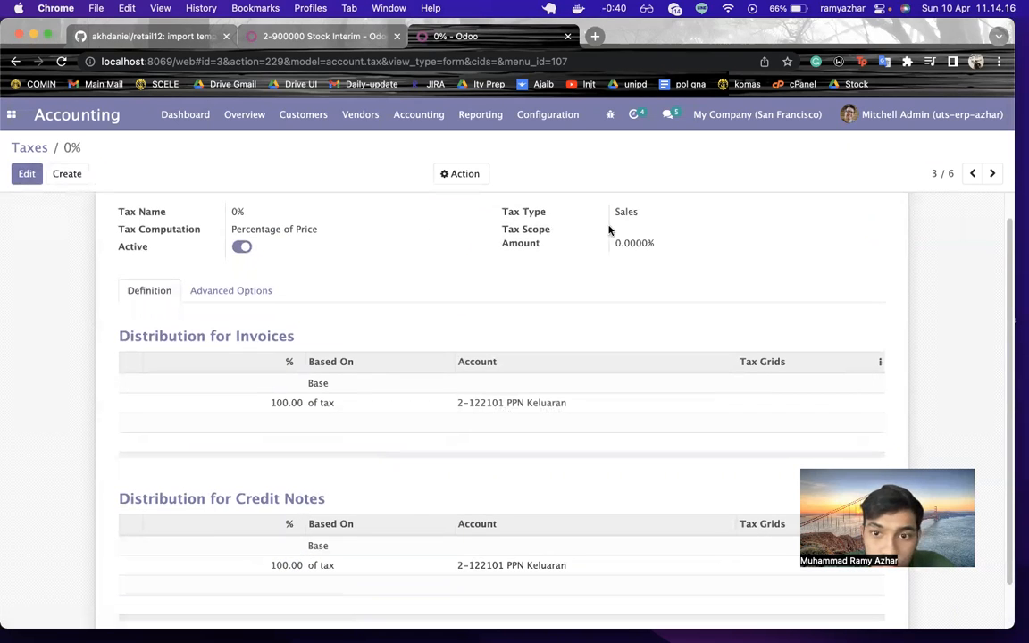
Edit the 0% Sales tax again, reselect 2-122101 PPN Keluaran in both distributions and save it
click(26, 173)
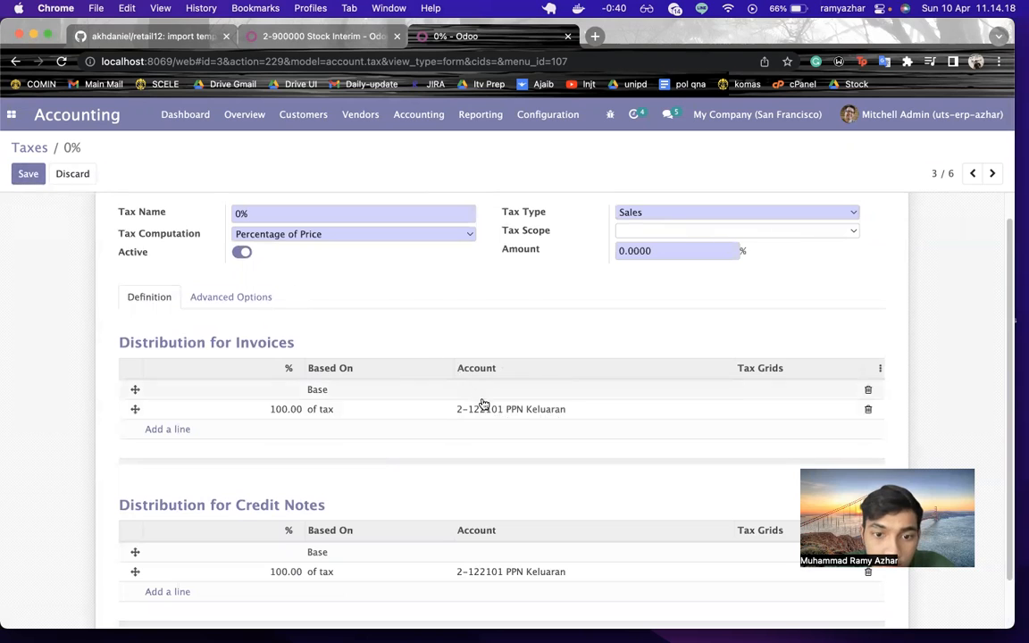
click(482, 406)
text(kel)
click(498, 434)
click(503, 571)
text(kel)
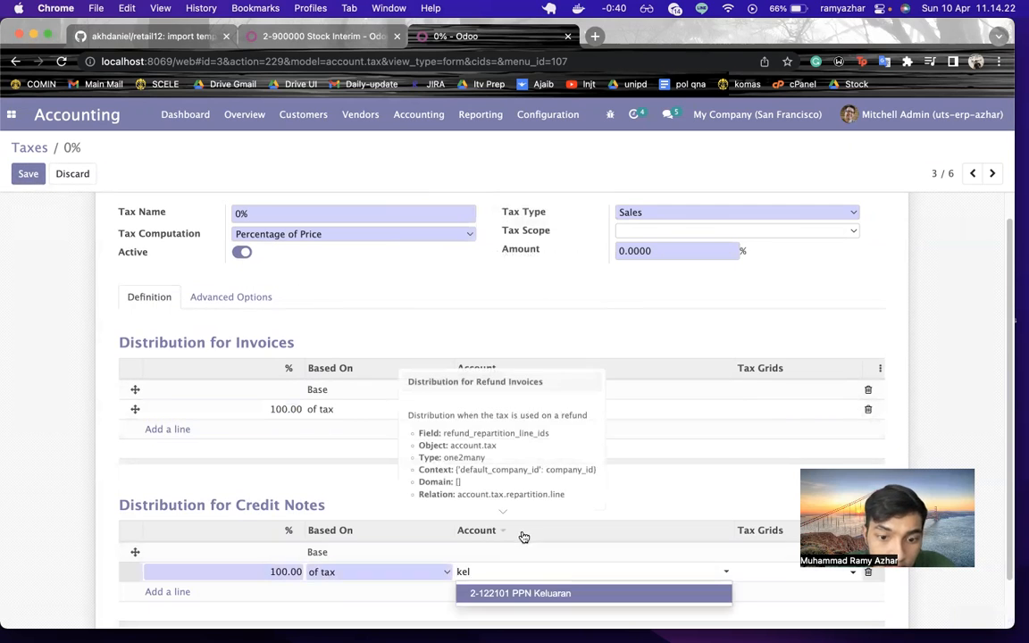
click(523, 593)
click(28, 173)
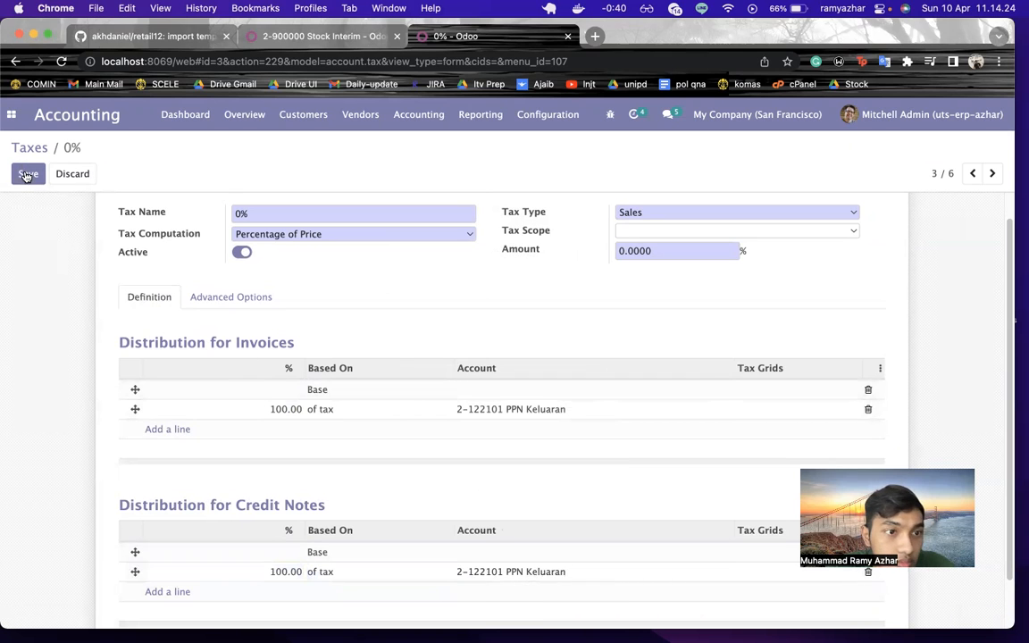
Try to move on to the next tax, decline discarding the changes, and reopen the 0% Sales tax for editing to save it again
click(991, 175)
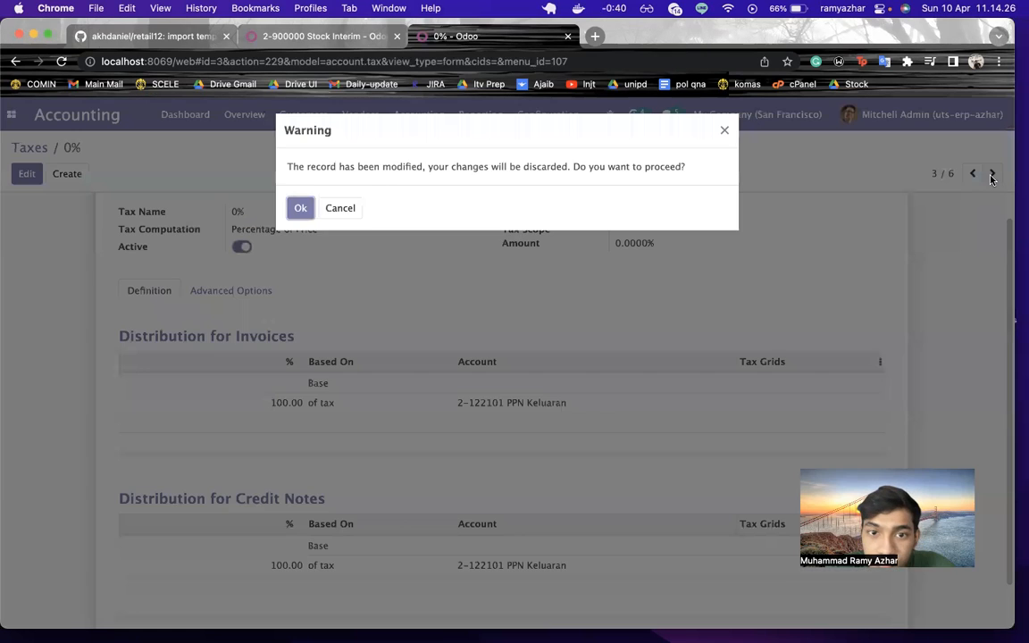
click(344, 209)
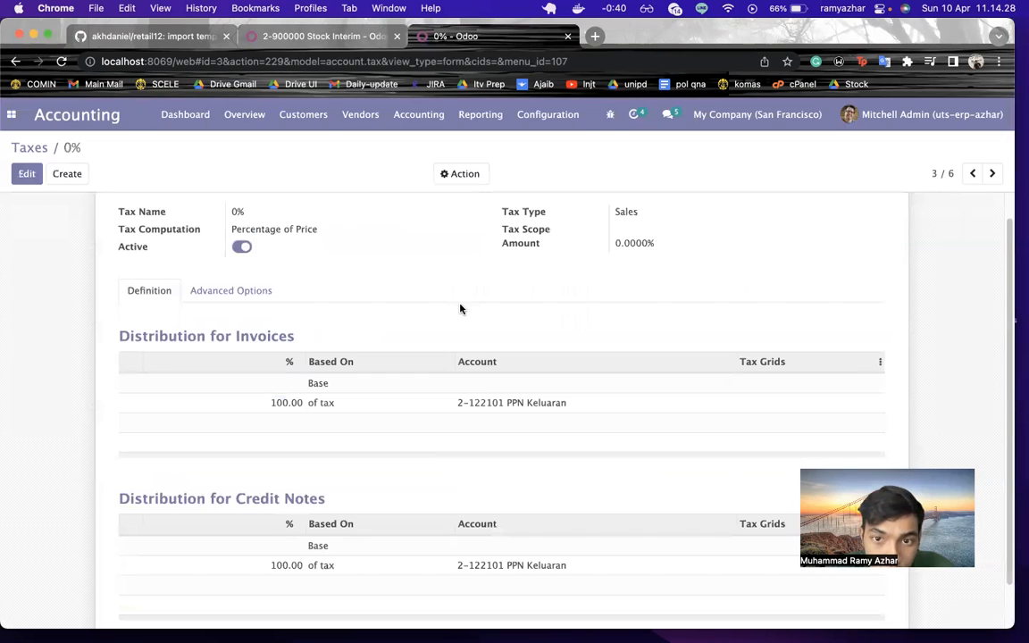
click(994, 173)
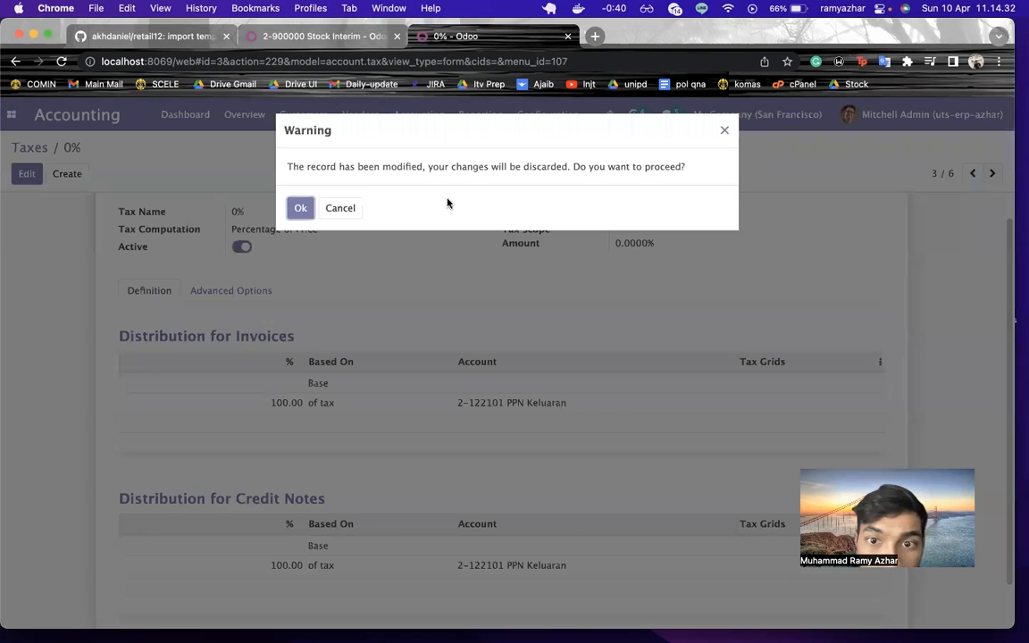
click(339, 207)
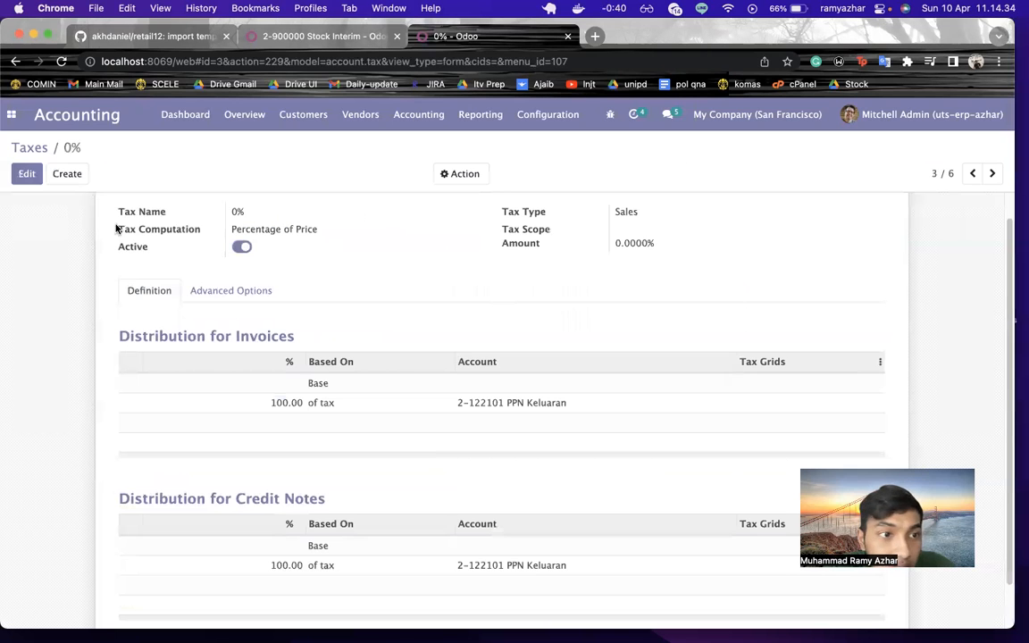
click(30, 175)
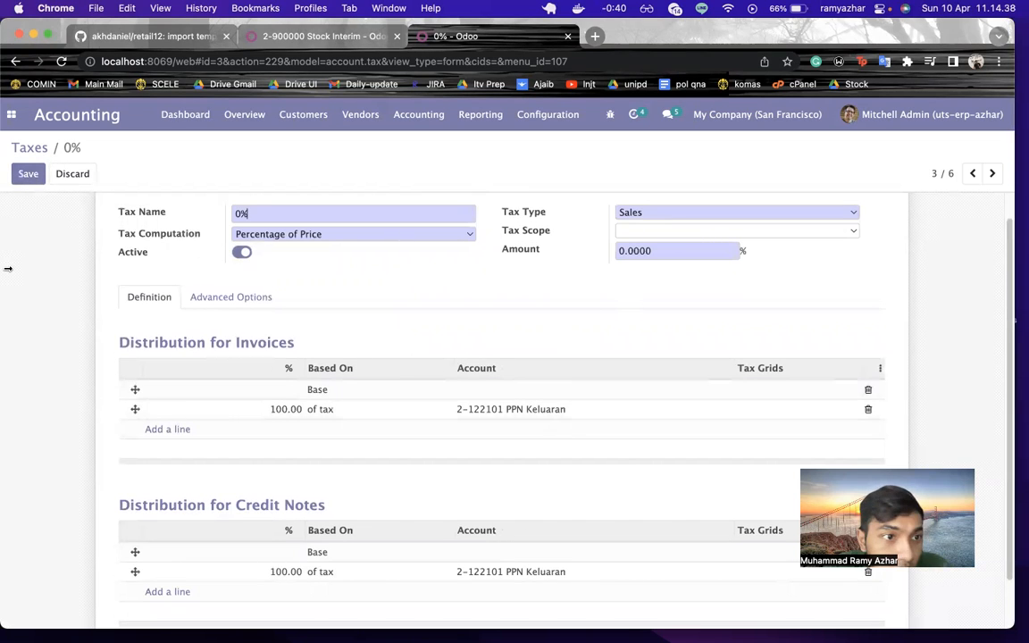
click(28, 176)
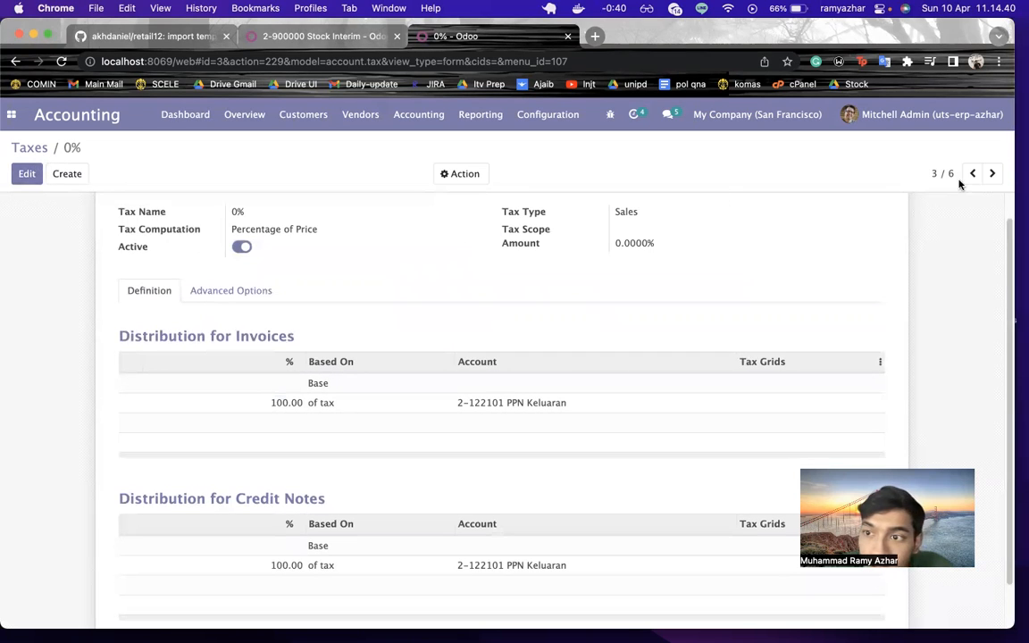
Move to the Exempt Sales tax and set its invoice distribution account to 2-122101 PPN Keluaran
click(990, 176)
click(302, 209)
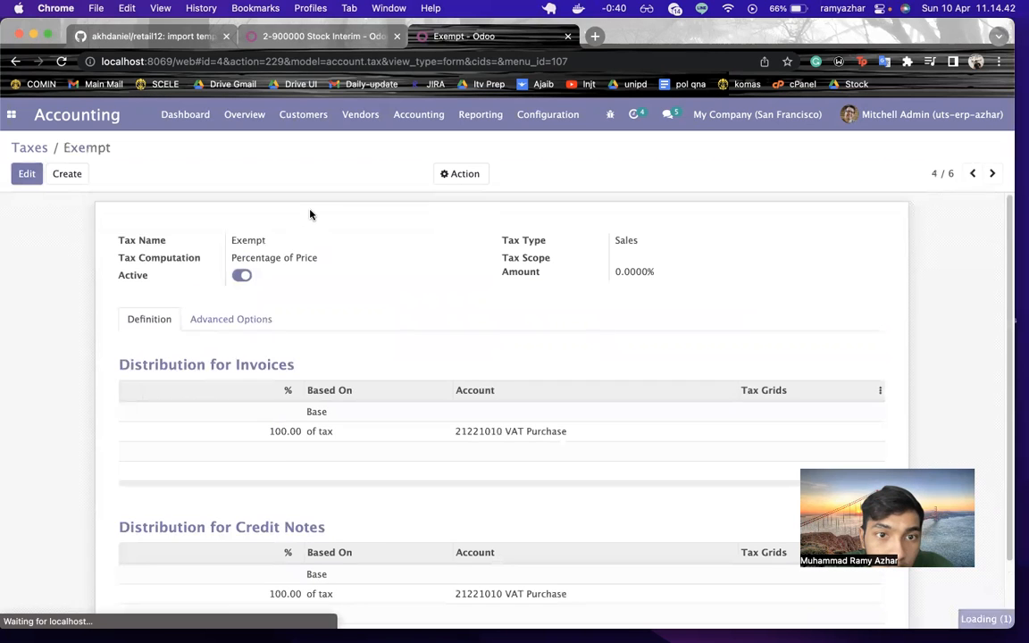
click(33, 176)
click(483, 437)
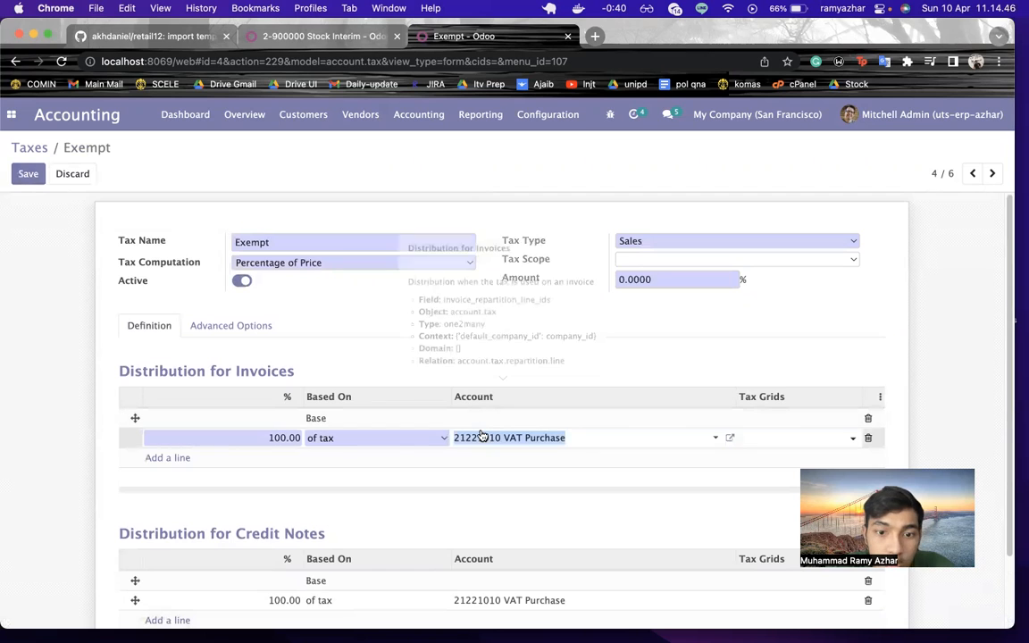
text(ke)
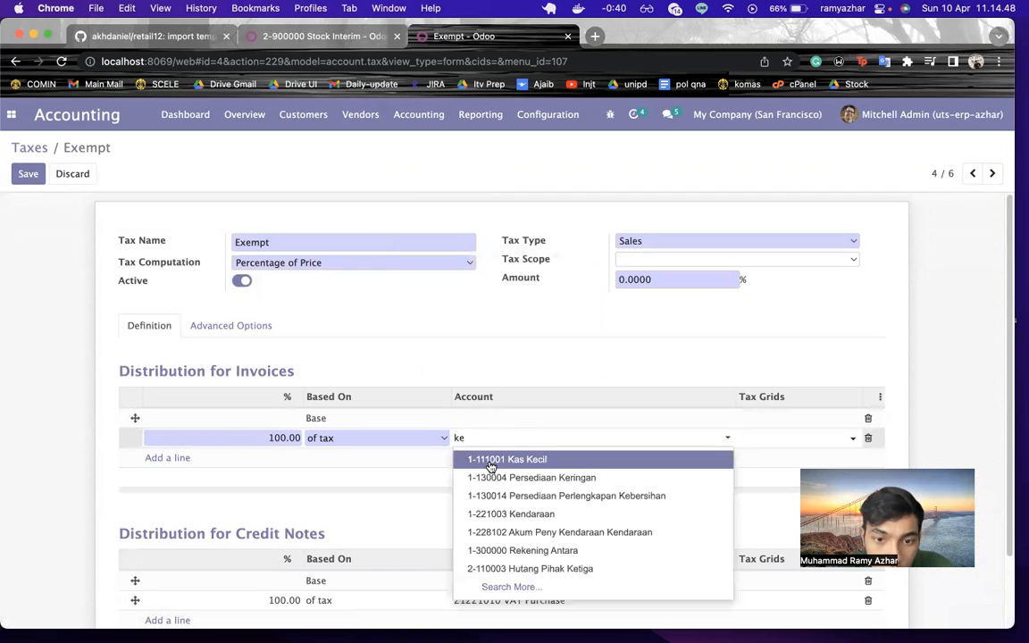
text(l)
click(503, 459)
Set the Exempt Sales tax's credit note distribution account to 2-122101 PPN Keluaran and save the tax
click(539, 598)
text(kel)
click(532, 579)
click(33, 175)
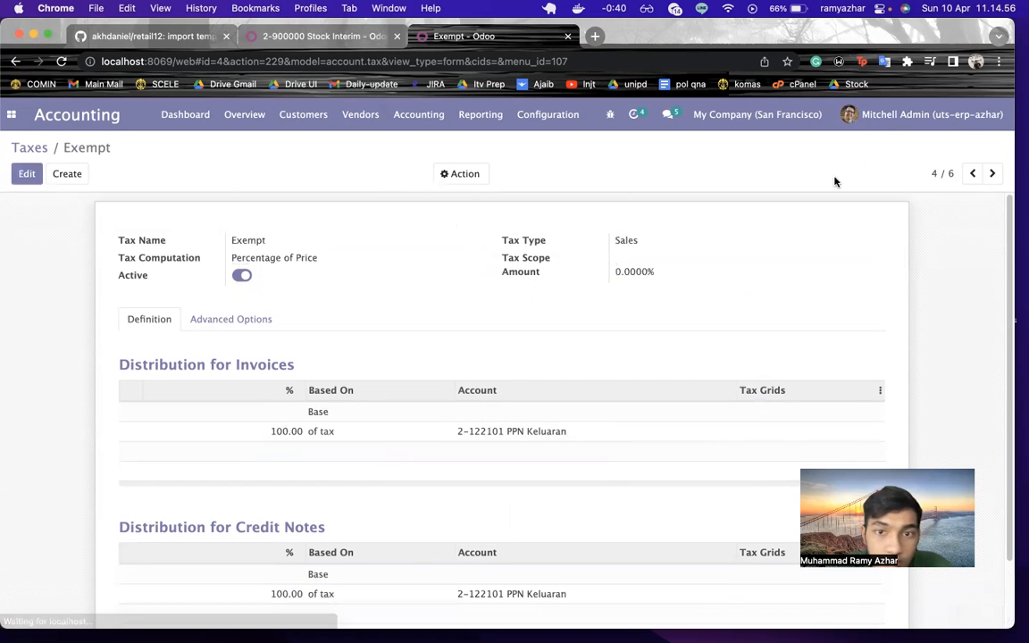
Move to the Exempt Purchases tax and set its invoice distribution account to 2-122102 PPN Masukan
click(993, 174)
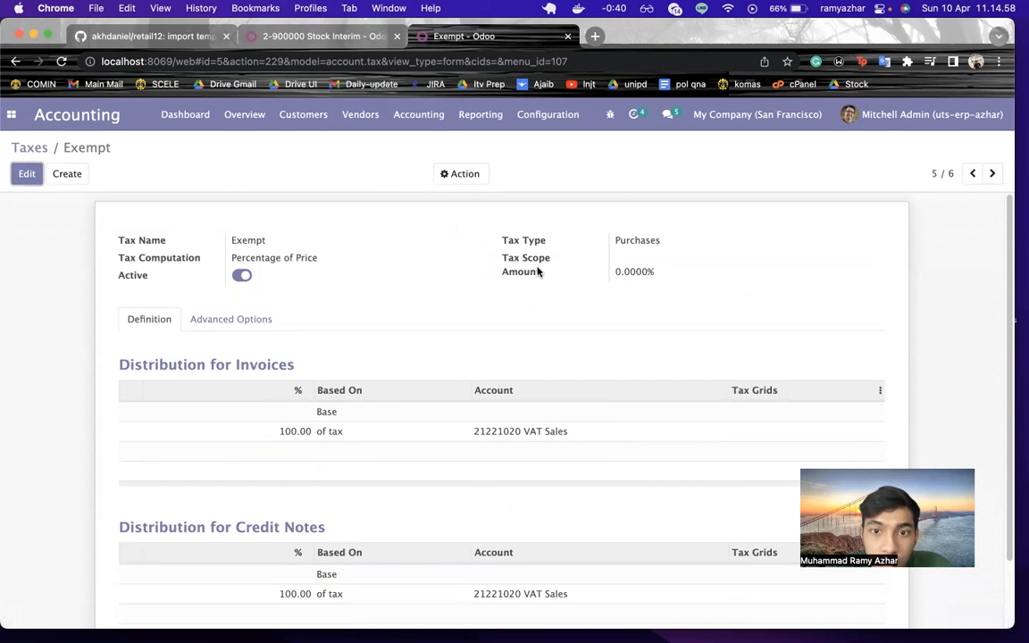
click(27, 175)
click(539, 439)
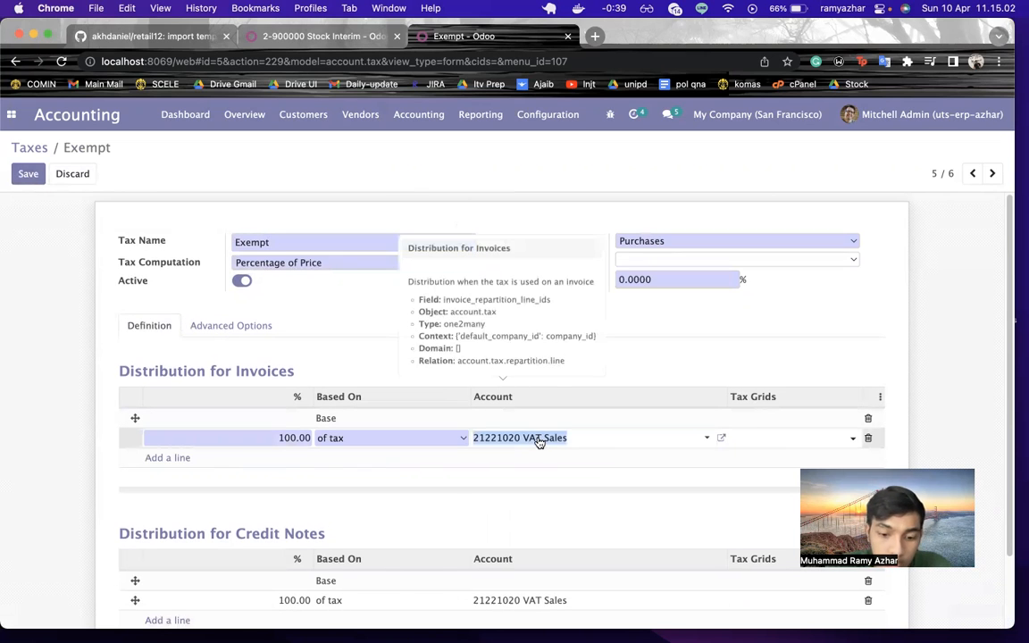
text(mas)
click(533, 458)
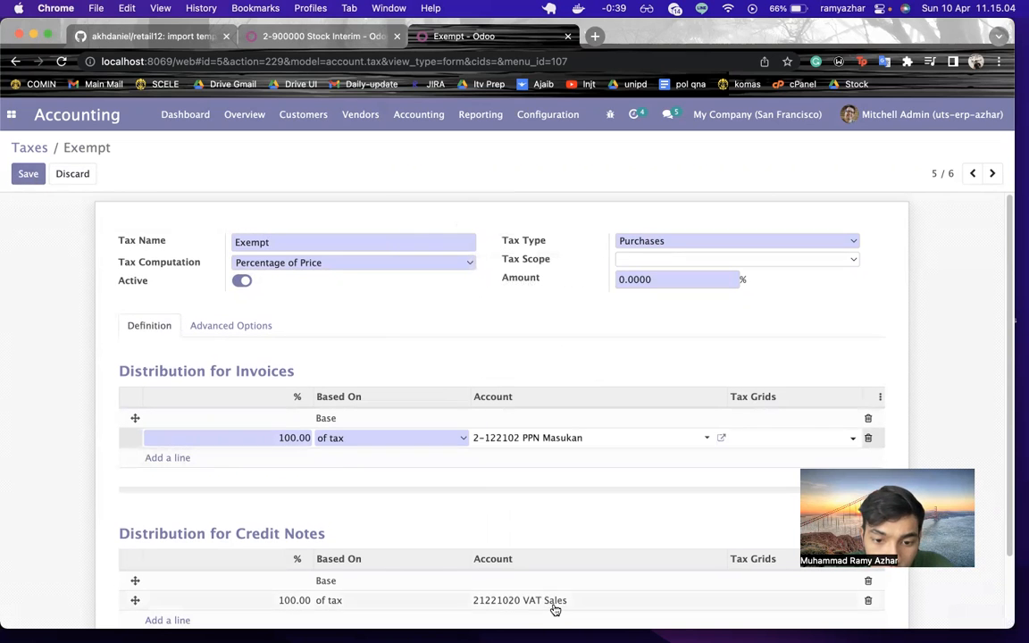
Set the Exempt Purchases tax's credit note distribution account to 2-122102 PPN Masukan and save the tax
click(555, 607)
text(mas)
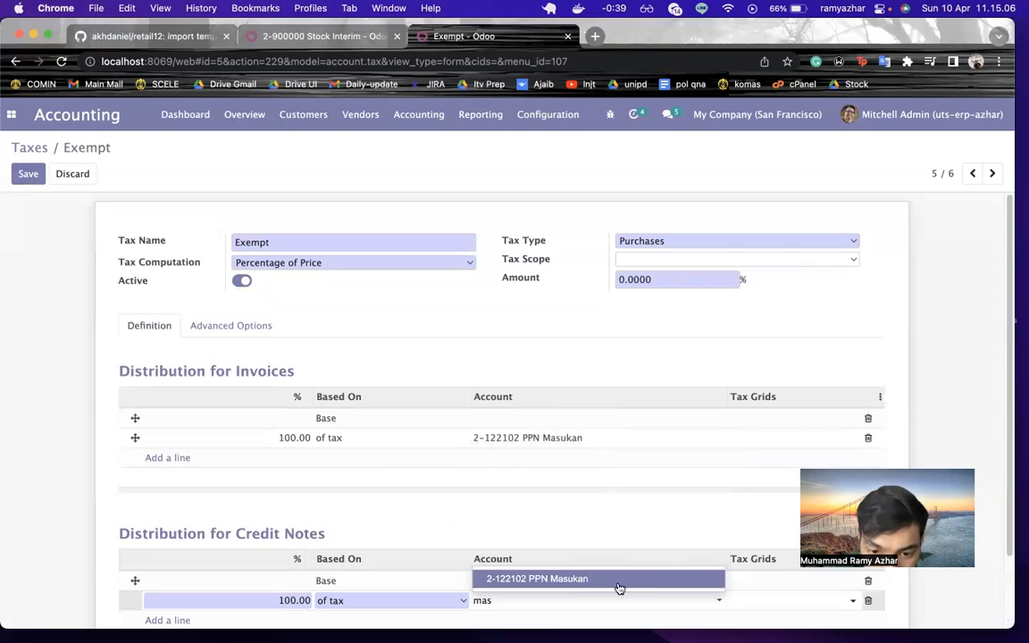
click(619, 587)
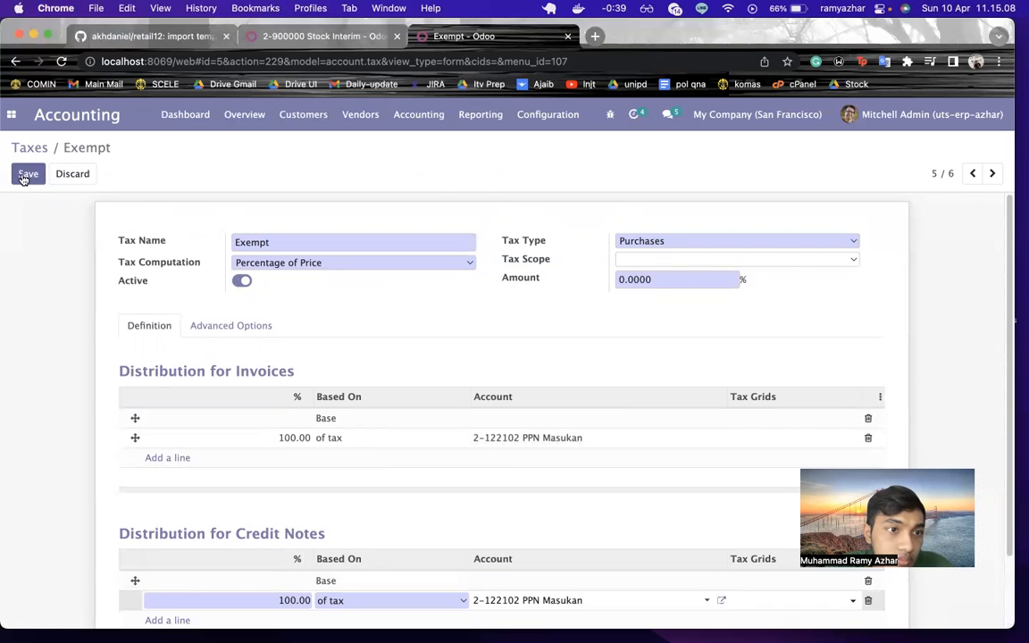
click(27, 175)
Move to the 0% Purchases tax and set its invoice distribution account to 2-122102 PPN Masukan
click(994, 173)
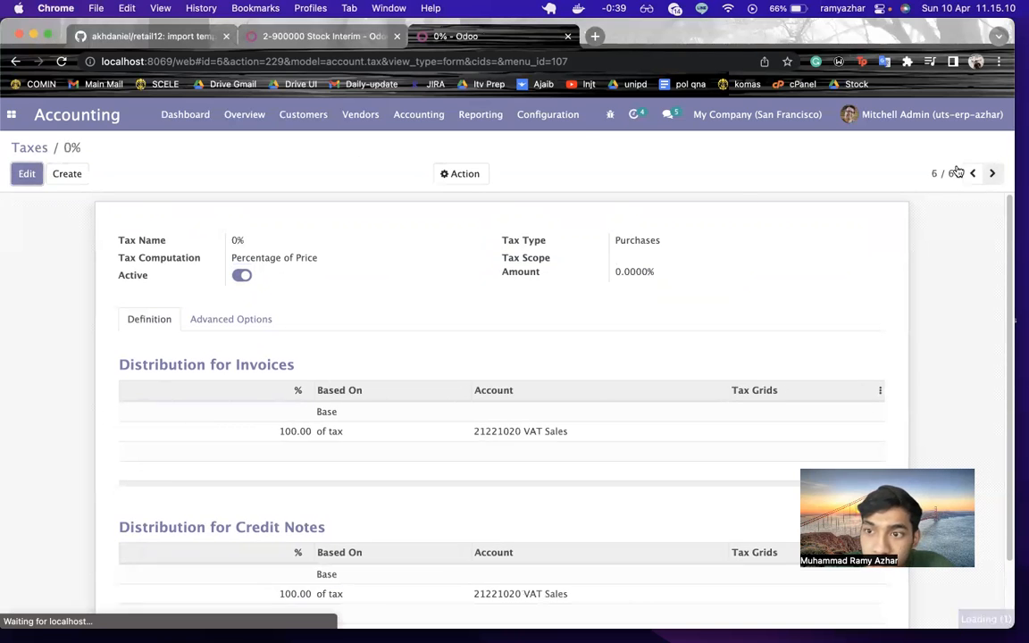
click(27, 174)
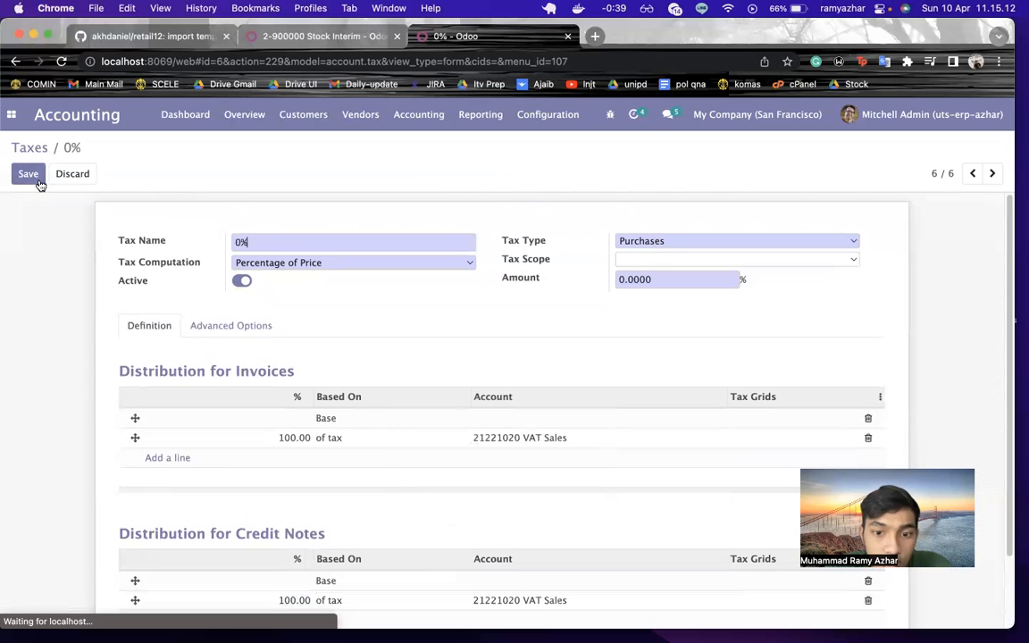
click(498, 437)
text(as)
key(BackSpace)
key(BackSpace)
text(ms)
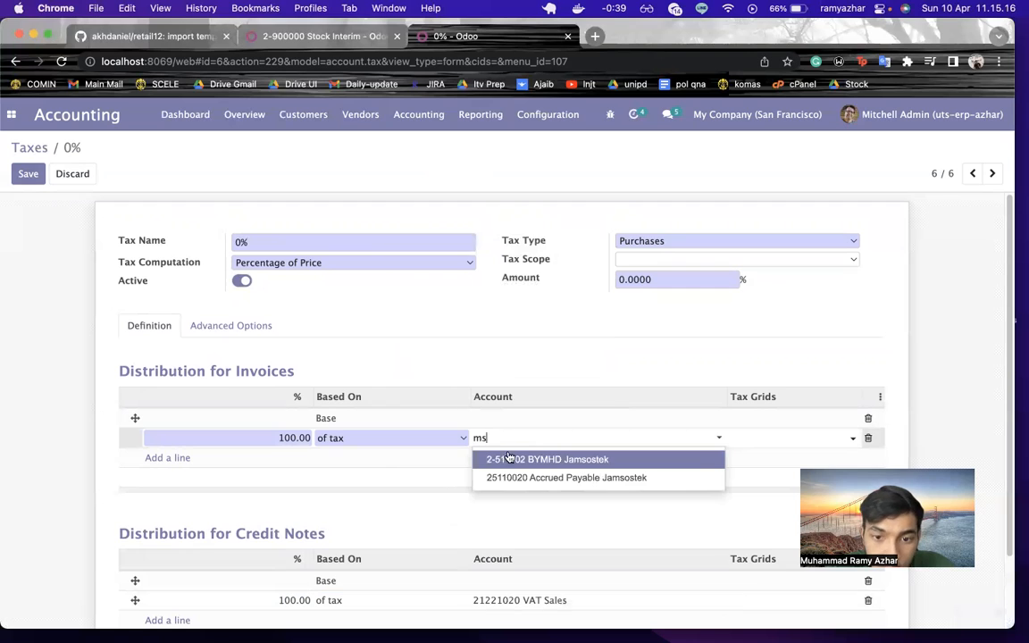
key(BackSpace)
text(as)
click(523, 459)
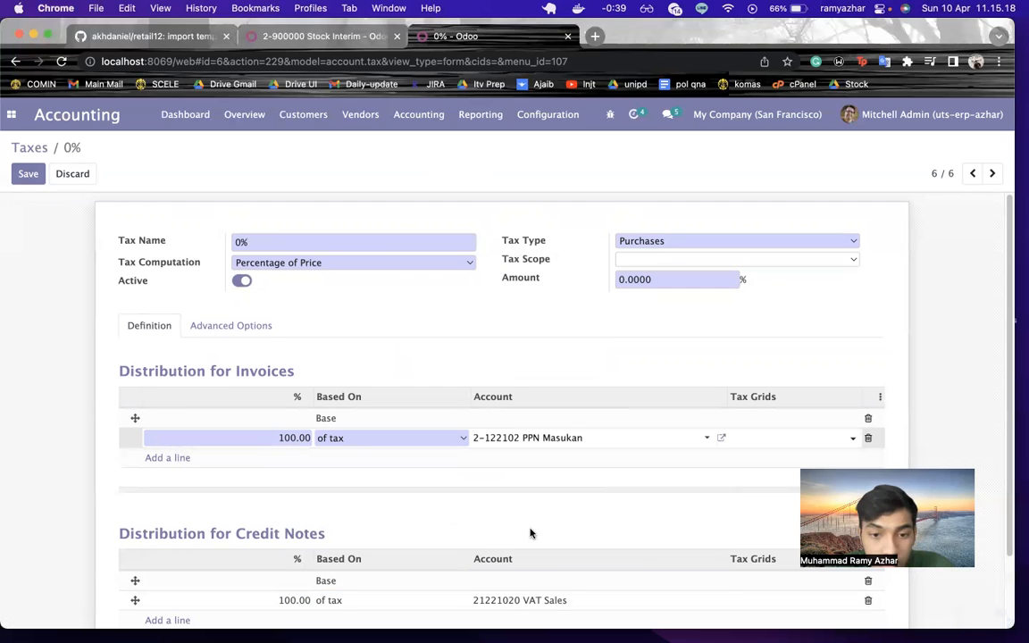
Set the 0% Purchases tax's credit note distribution account to 2-122102 PPN Masukan, save it, and advance to the 10% Sales tax
click(529, 599)
text(masu)
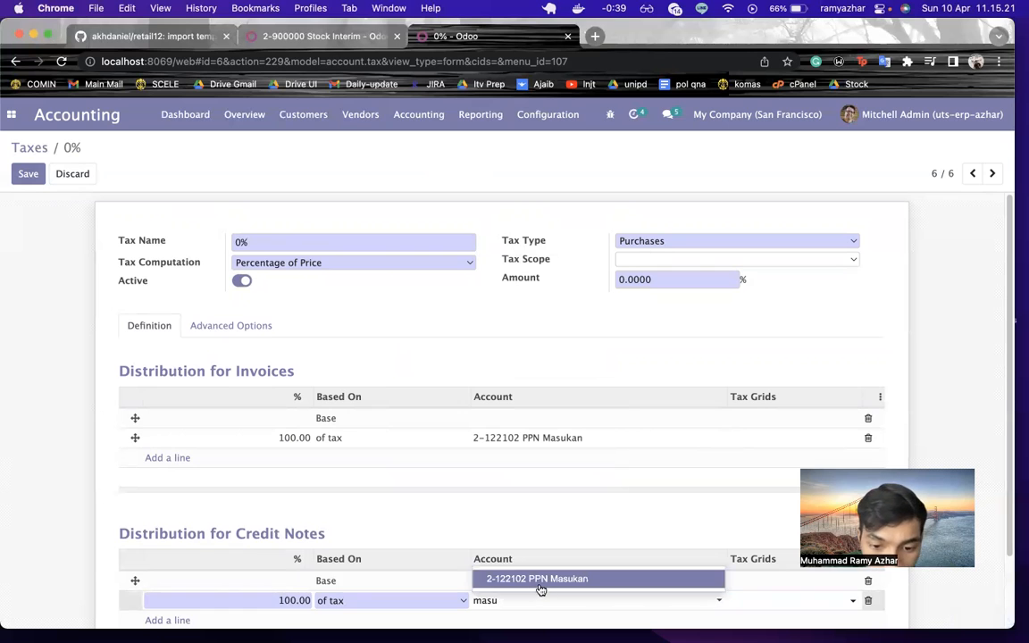
click(539, 581)
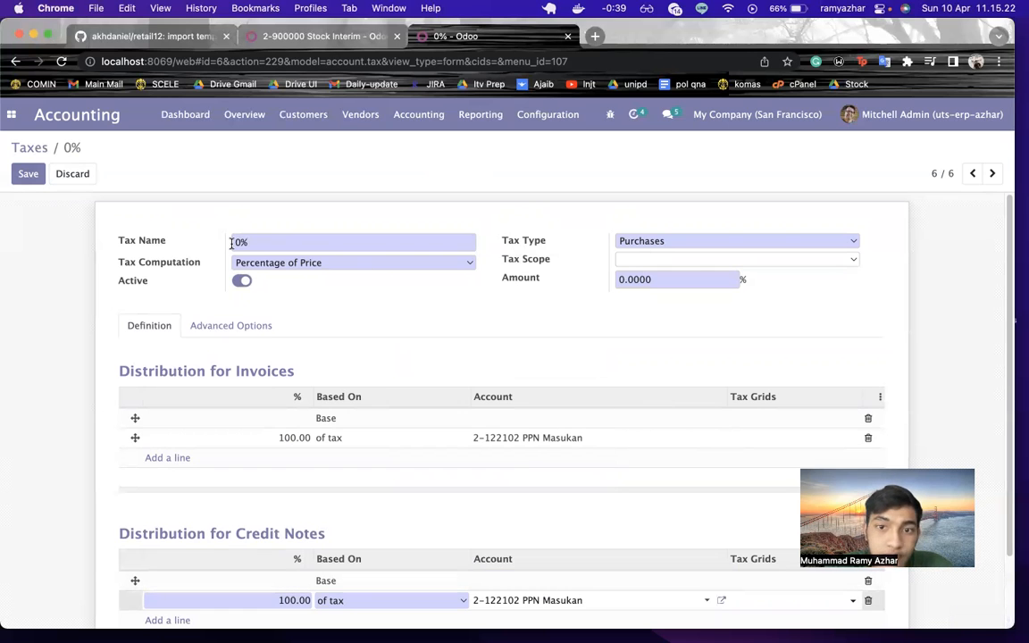
click(27, 174)
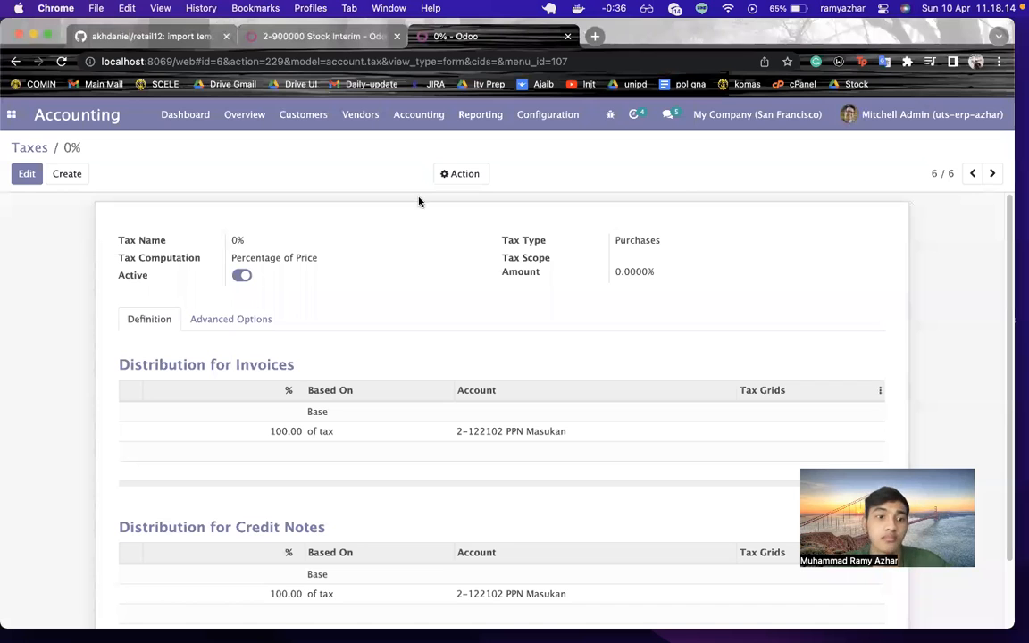
scroll(756, 228, down, 1)
scroll(756, 228, up, 1)
click(991, 175)
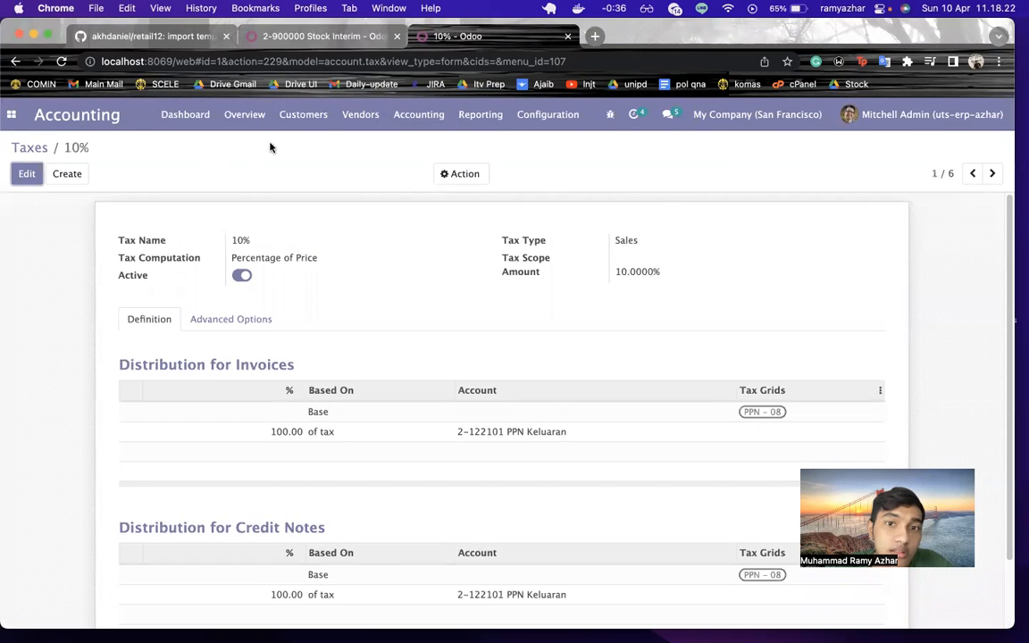
Go through the journals from Customer Invoices to Inventory Valuation and check which ones use default accounts
click(532, 115)
scroll(551, 266, down, 1)
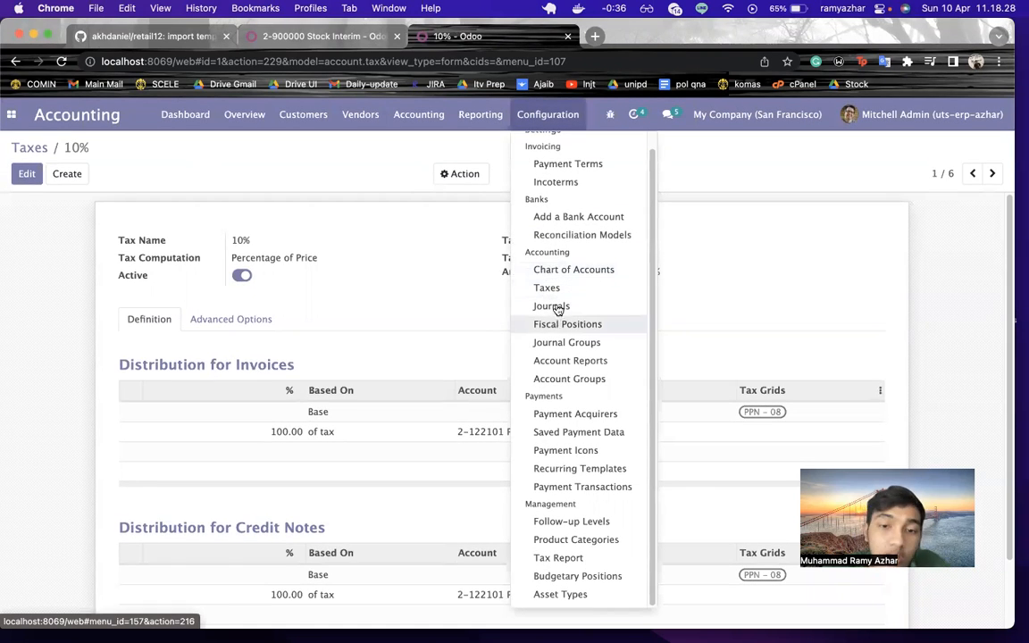
click(554, 306)
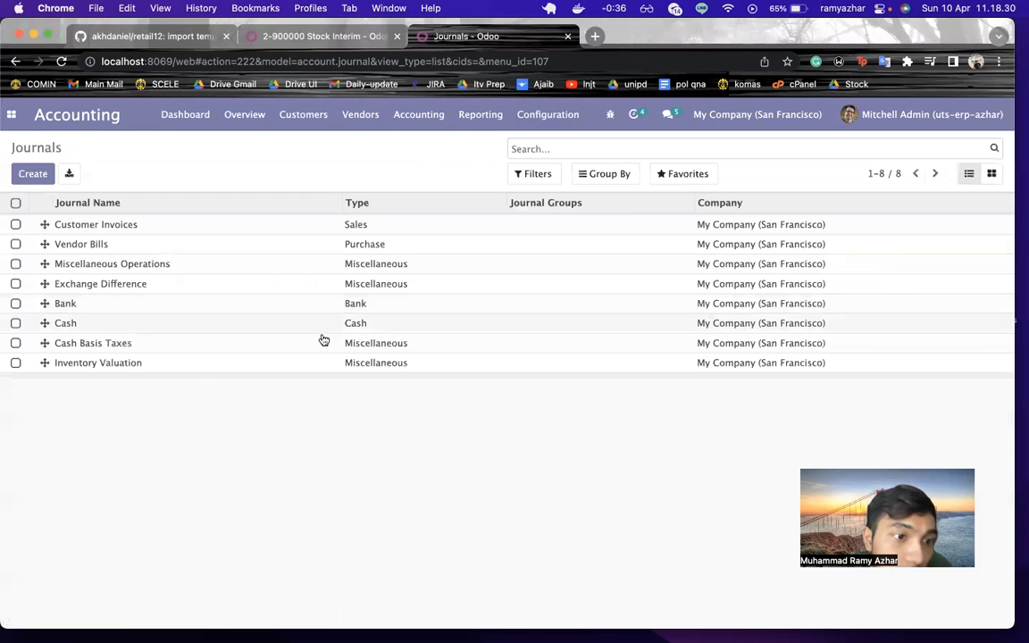
click(92, 229)
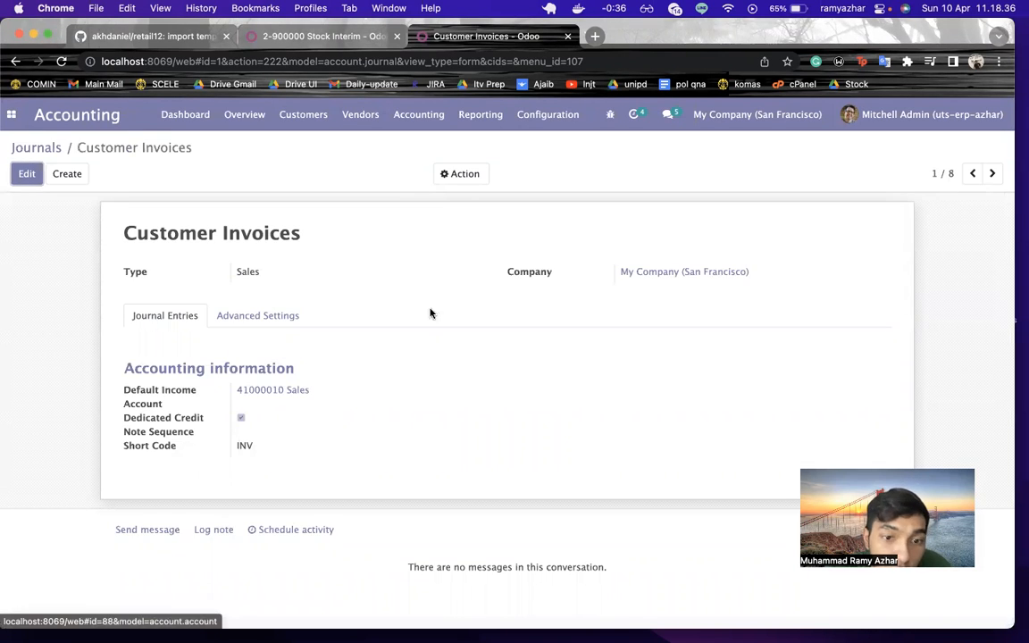
click(991, 174)
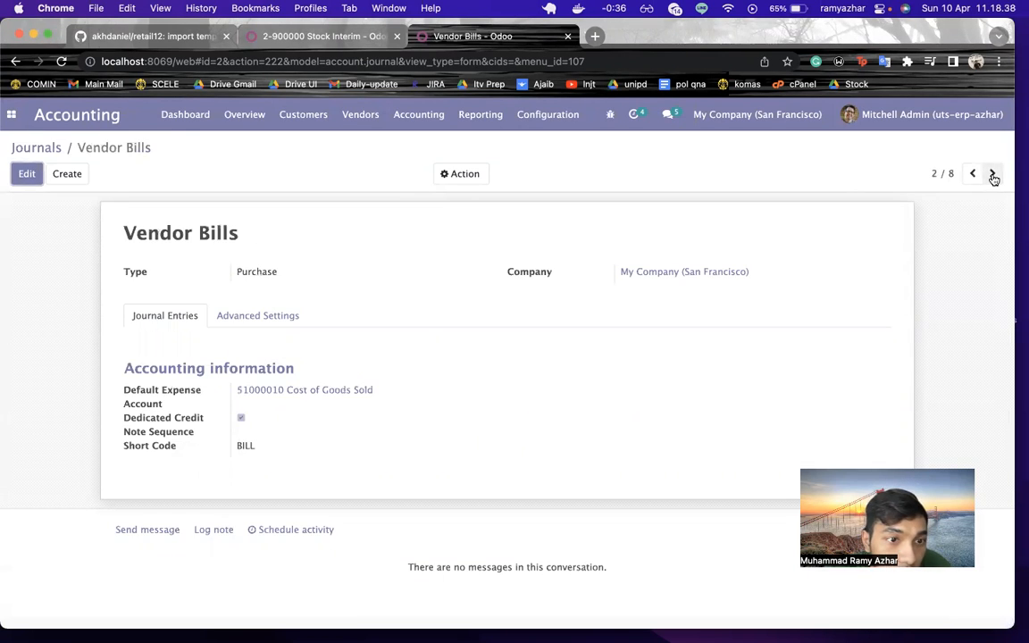
click(993, 175)
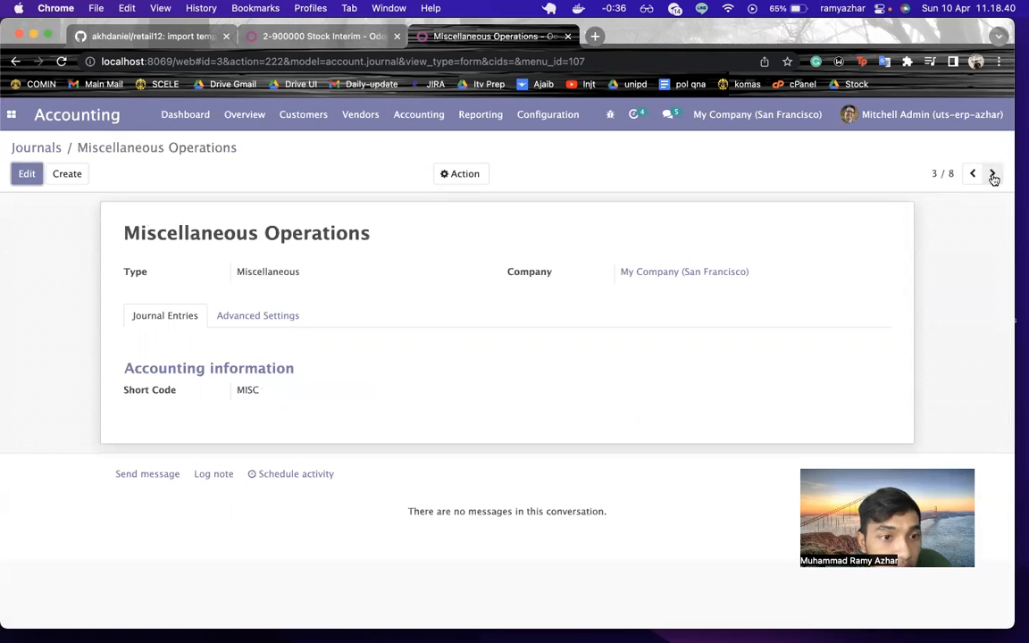
click(993, 175)
click(993, 175)
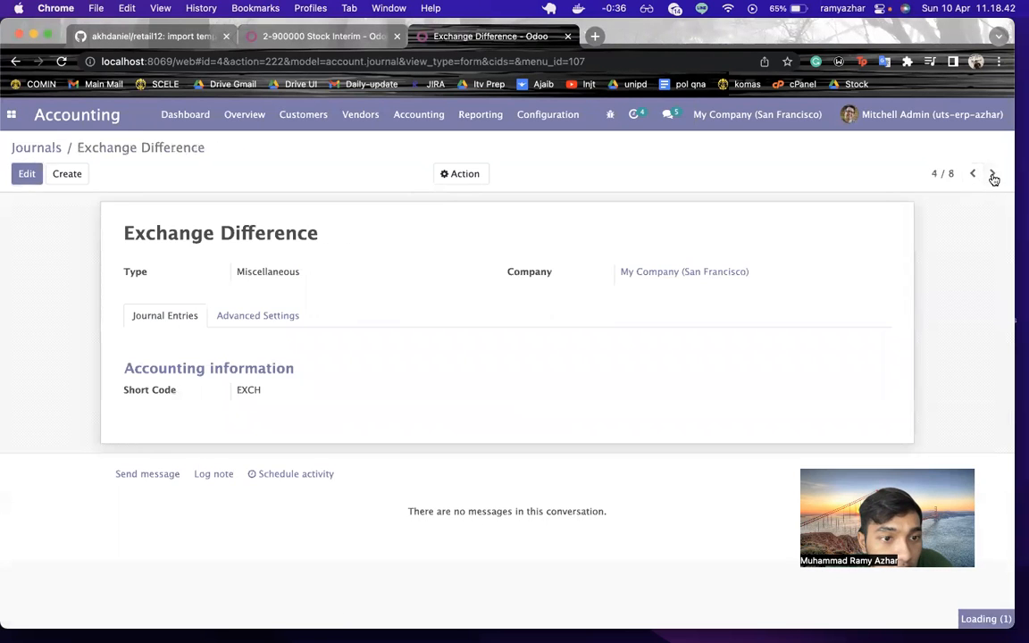
click(993, 176)
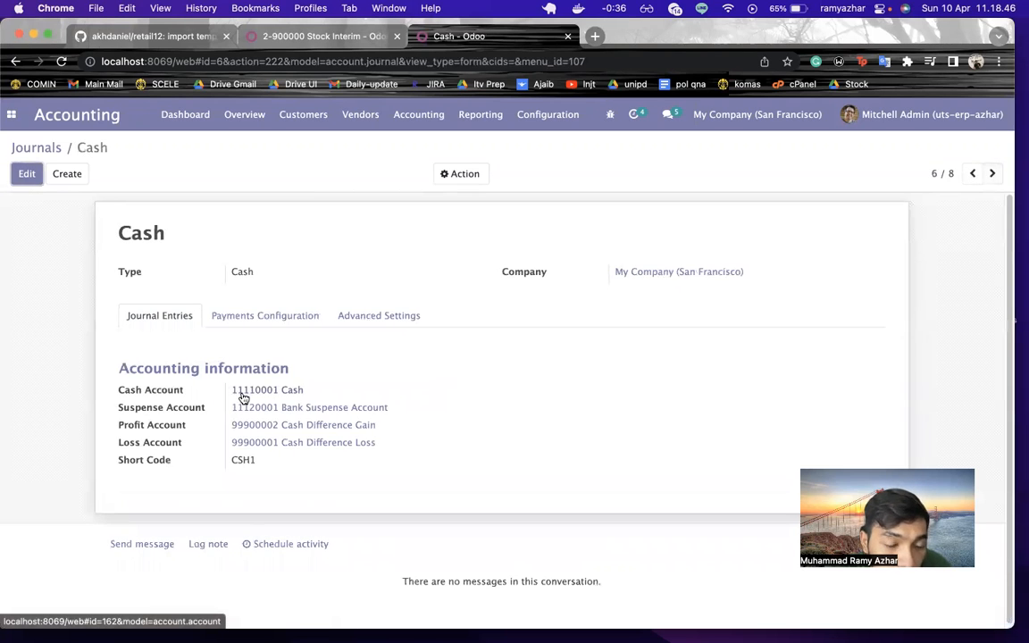
click(992, 173)
click(993, 173)
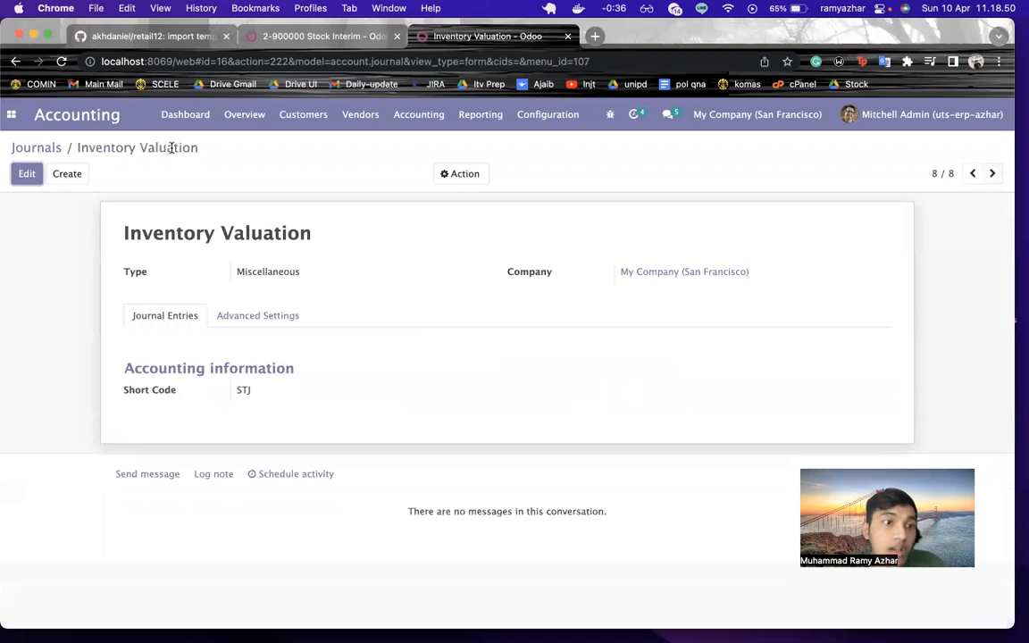
Delete the Customer Invoices, Vendor Bills, Bank and Cash journals from the journal list
click(45, 148)
click(14, 225)
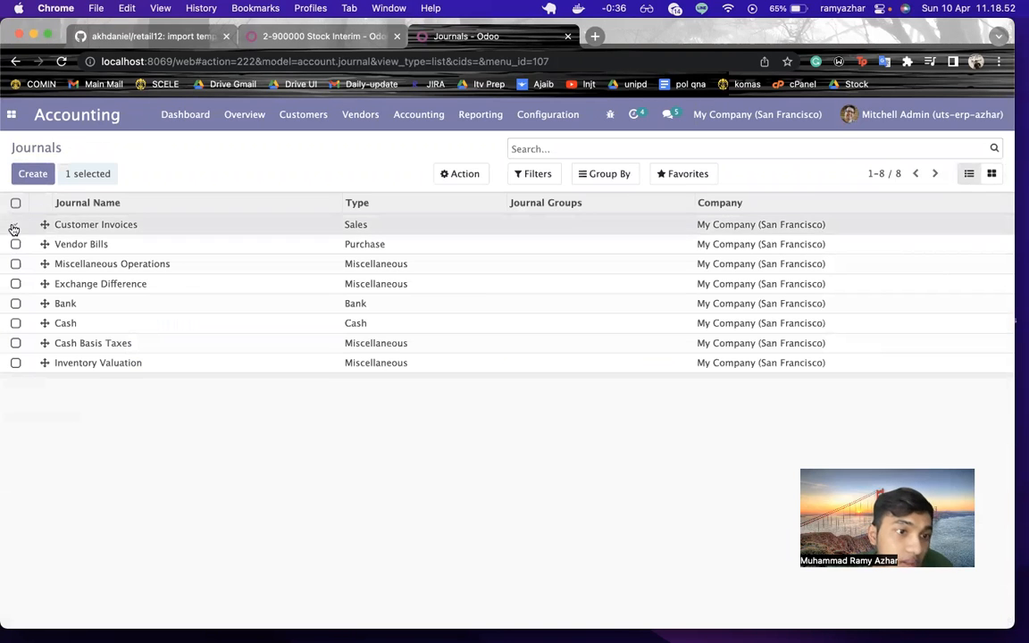
click(14, 245)
click(16, 304)
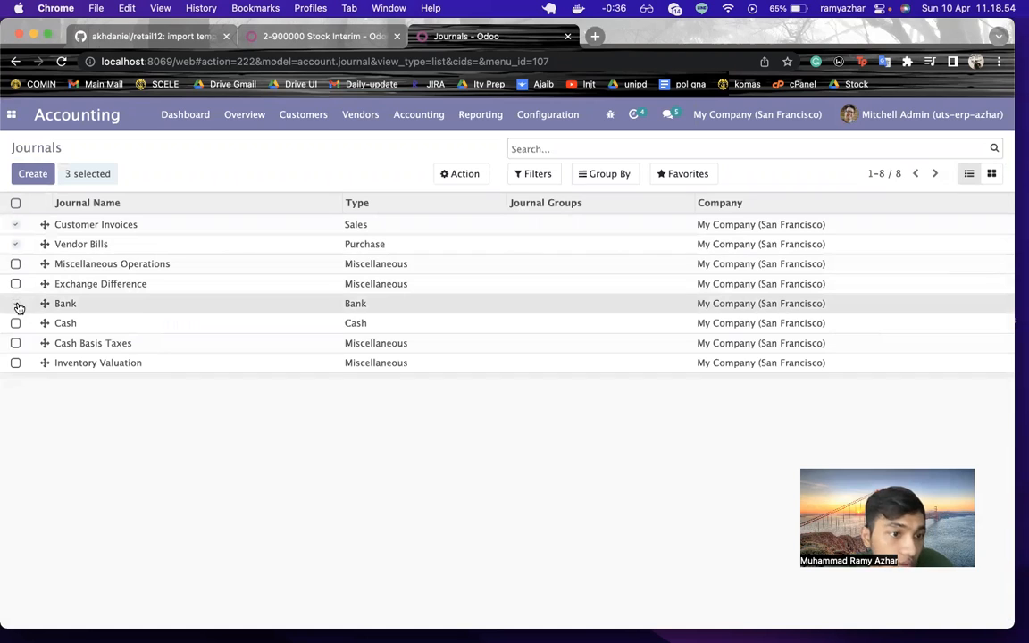
click(16, 325)
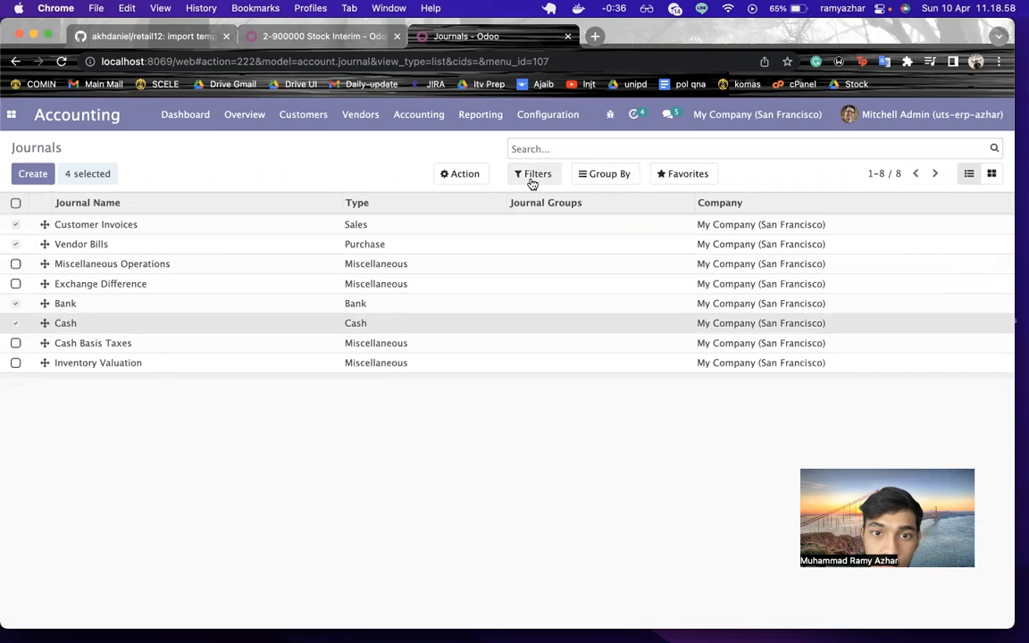
click(461, 175)
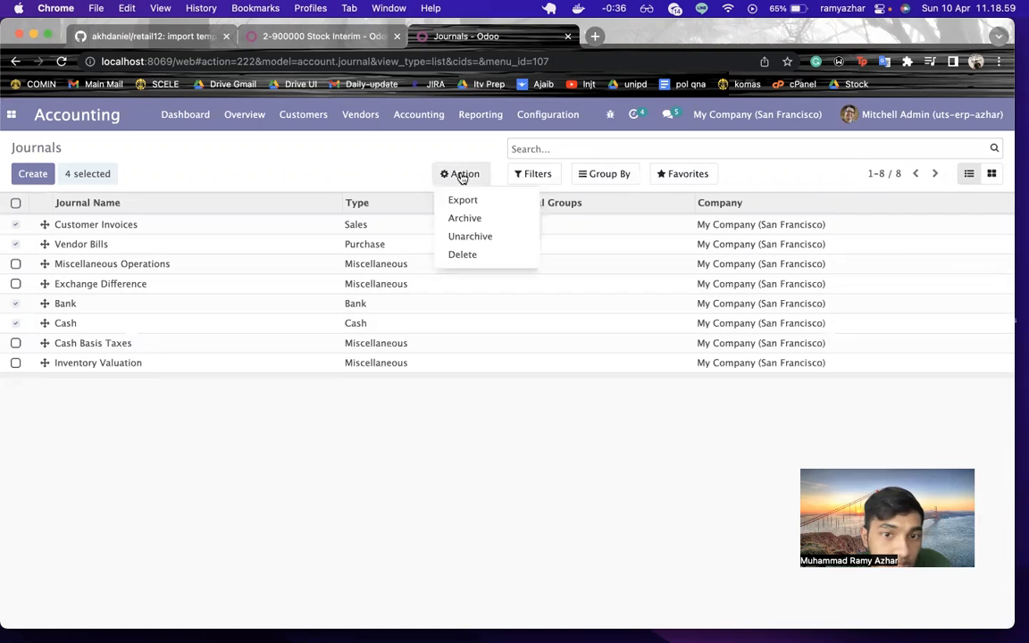
click(464, 256)
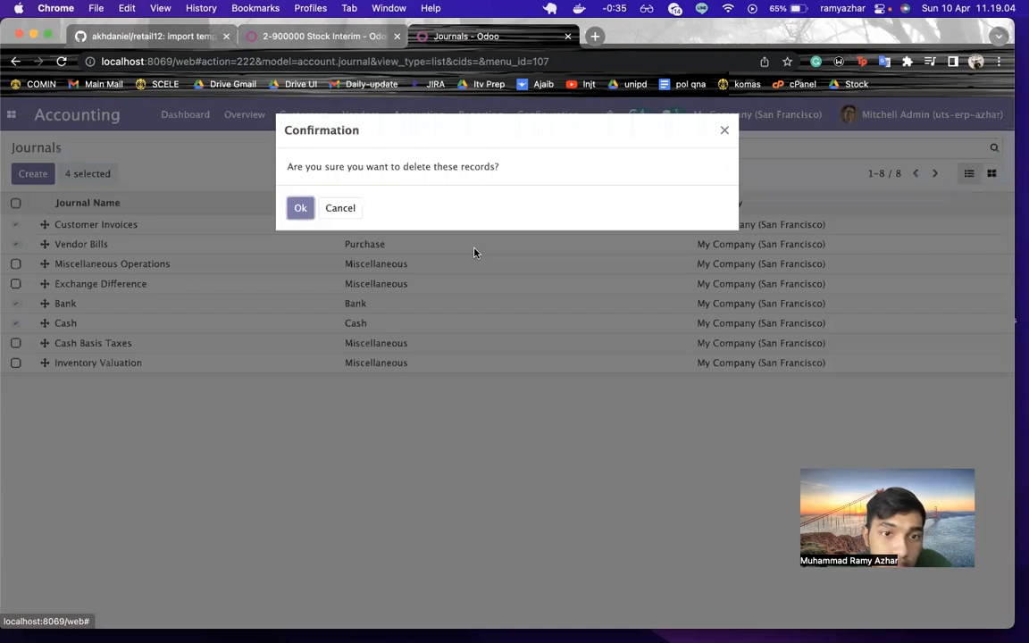
click(298, 209)
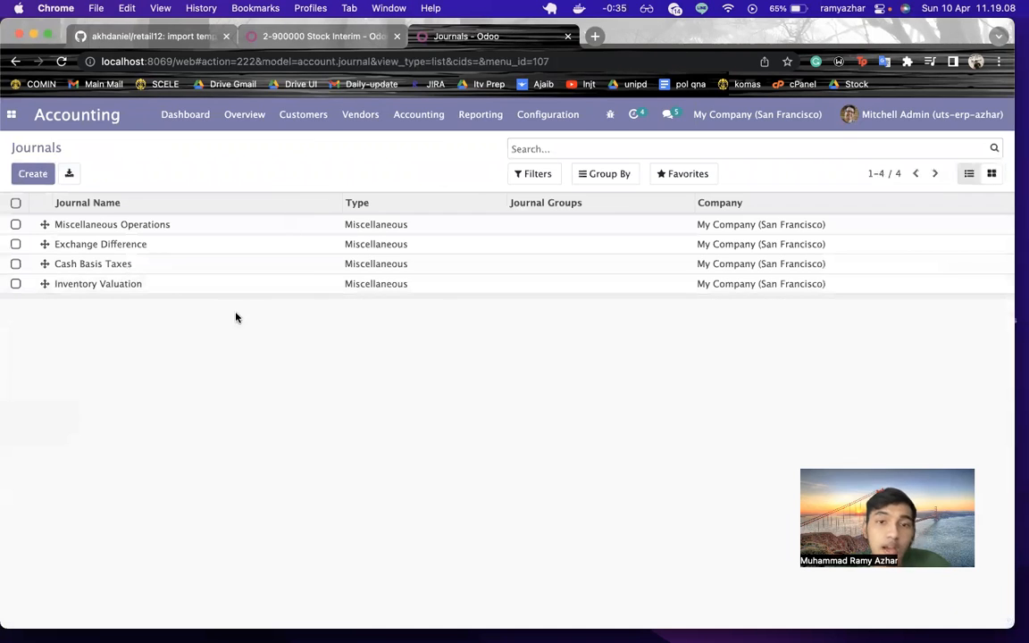
Open the chart of accounts list from the accounting configuration
click(550, 124)
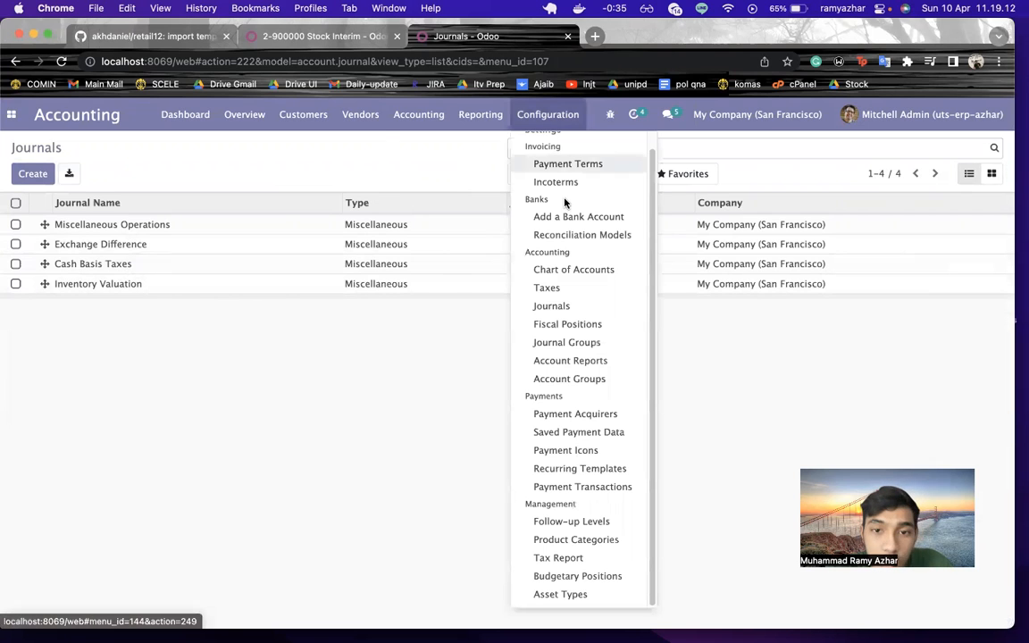
scroll(564, 202, up, 1)
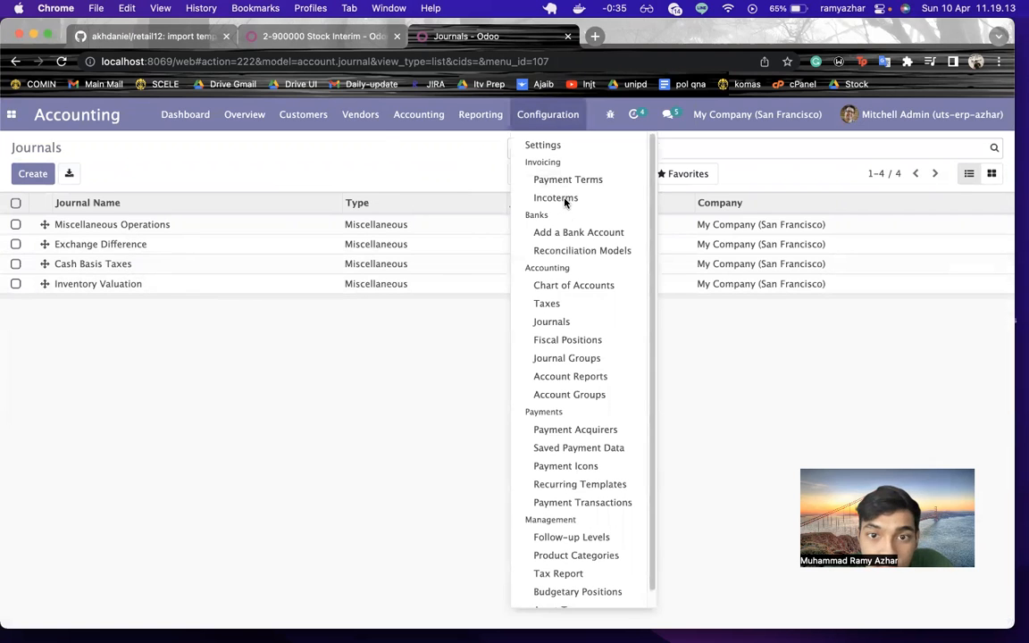
click(567, 286)
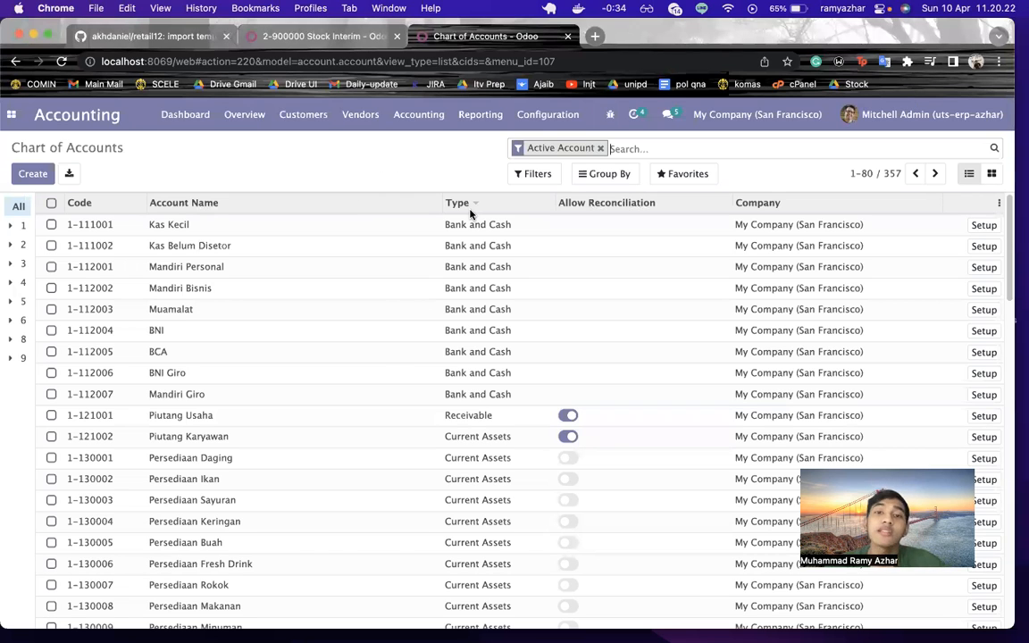
mouse_move(471, 213)
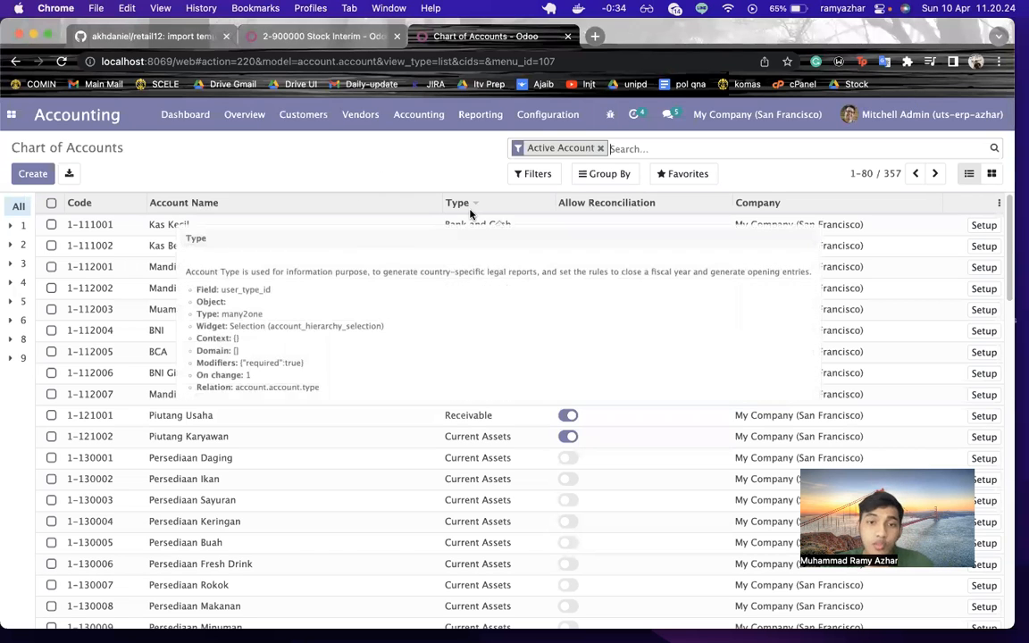
Examine the account codes in the chart of accounts to see how default codes differ from the imported ones
scroll(227, 364, down, 5)
scroll(226, 364, down, 10)
scroll(226, 363, up, 5)
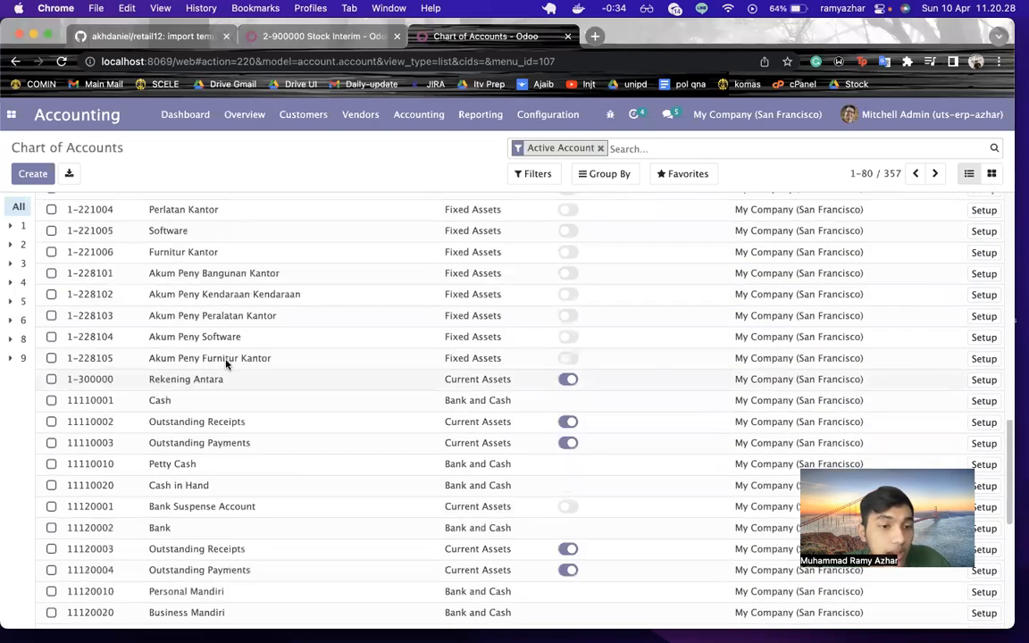
scroll(226, 362, up, 8)
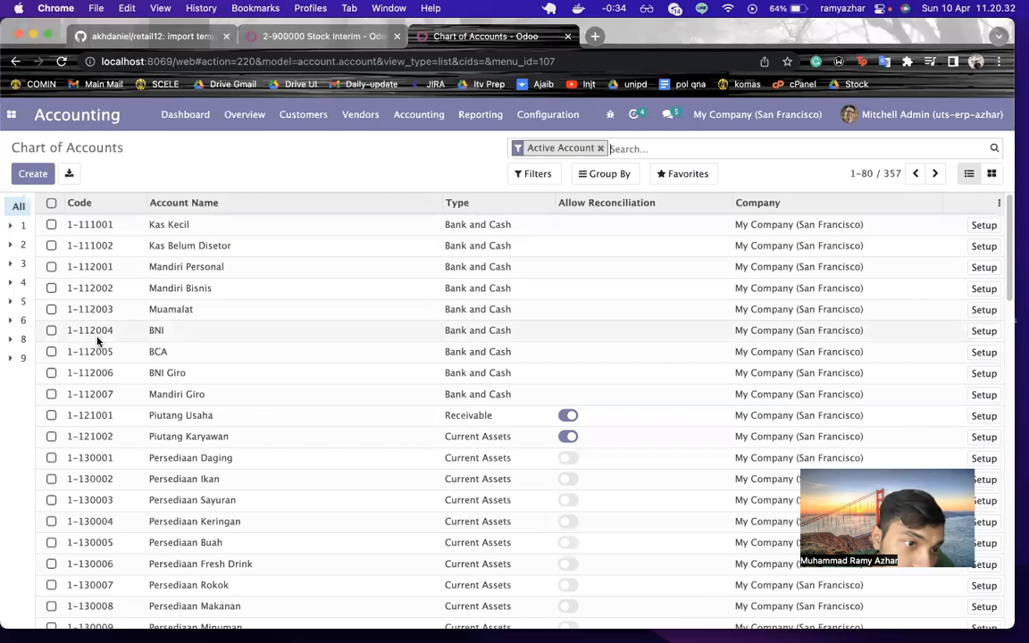
scroll(101, 342, down, 5)
scroll(98, 339, down, 3)
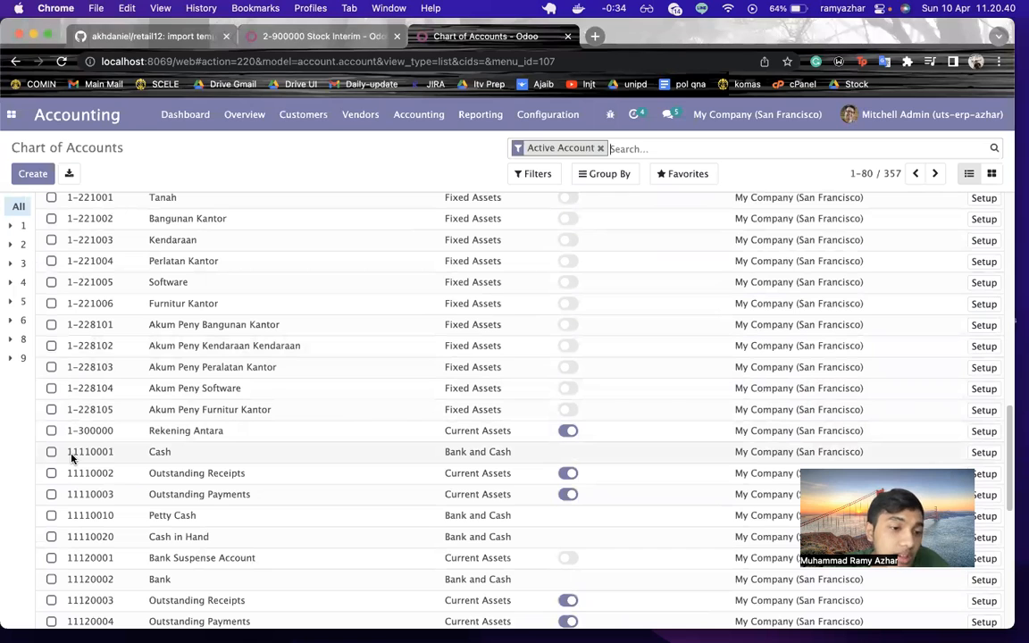
Add a custom filter to the chart of accounts that keeps only accounts whose Code doesn't contain "-"
click(536, 176)
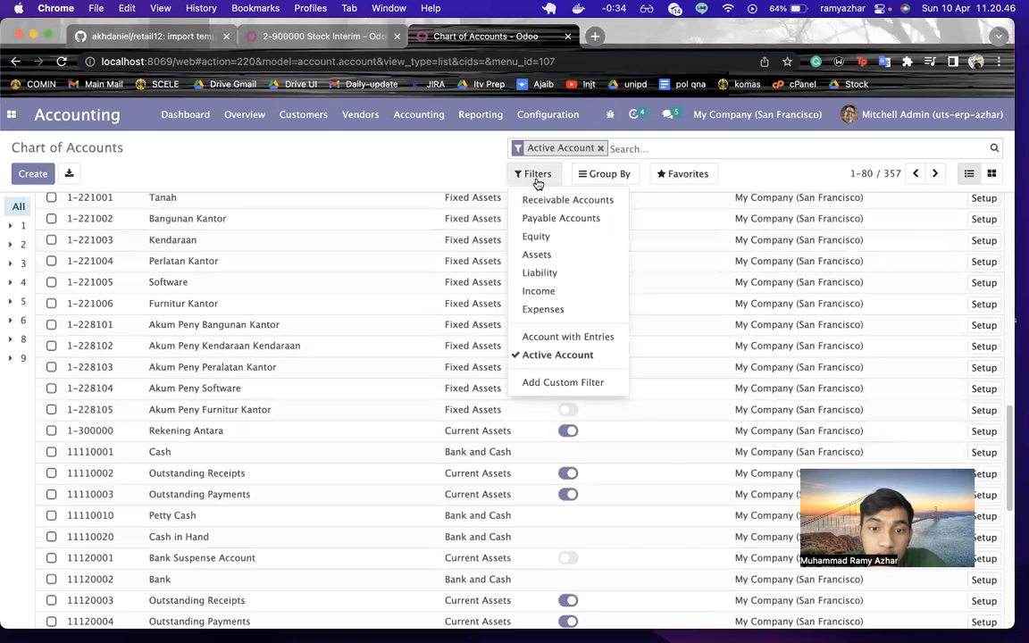
click(561, 382)
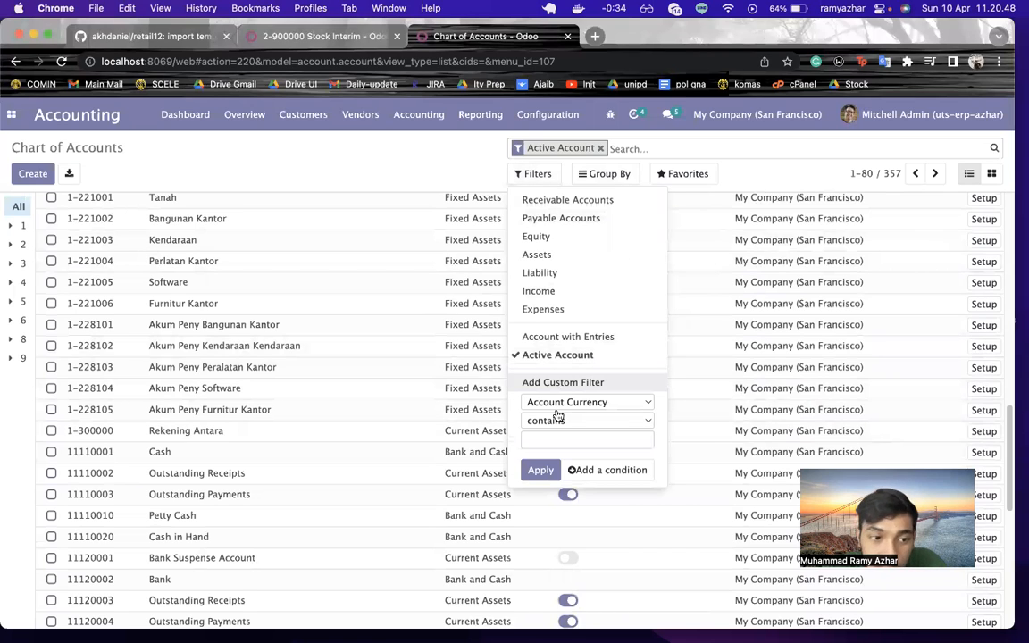
click(562, 403)
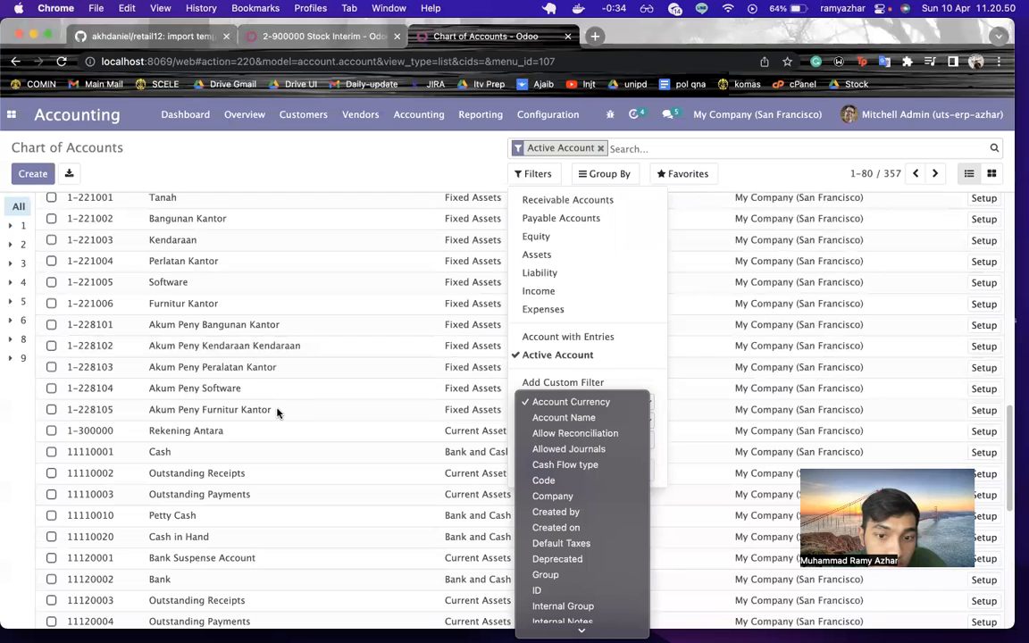
click(393, 142)
scroll(361, 266, up, 10)
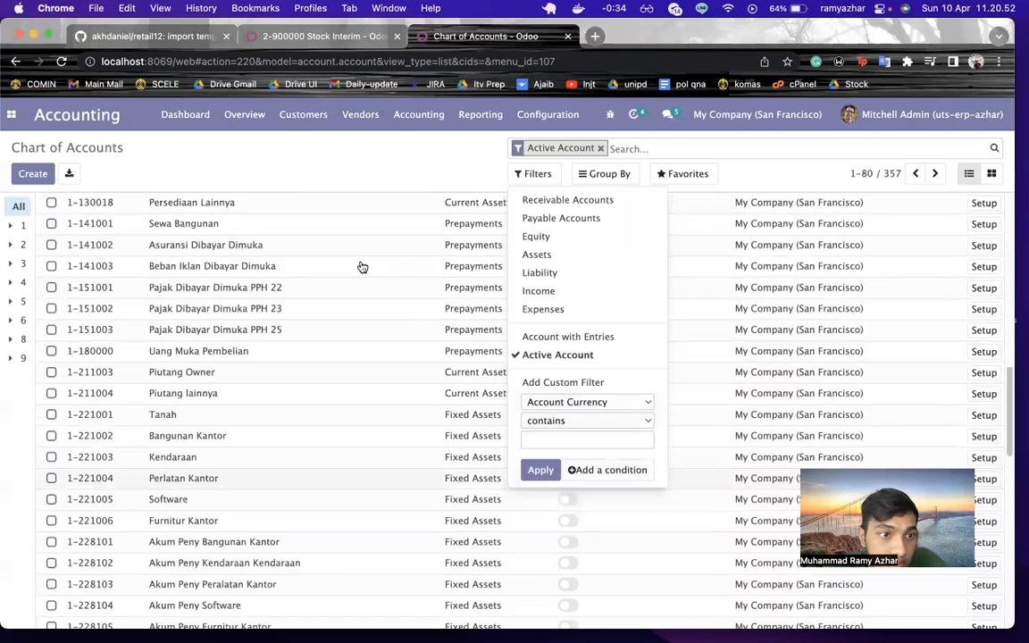
click(586, 403)
click(572, 480)
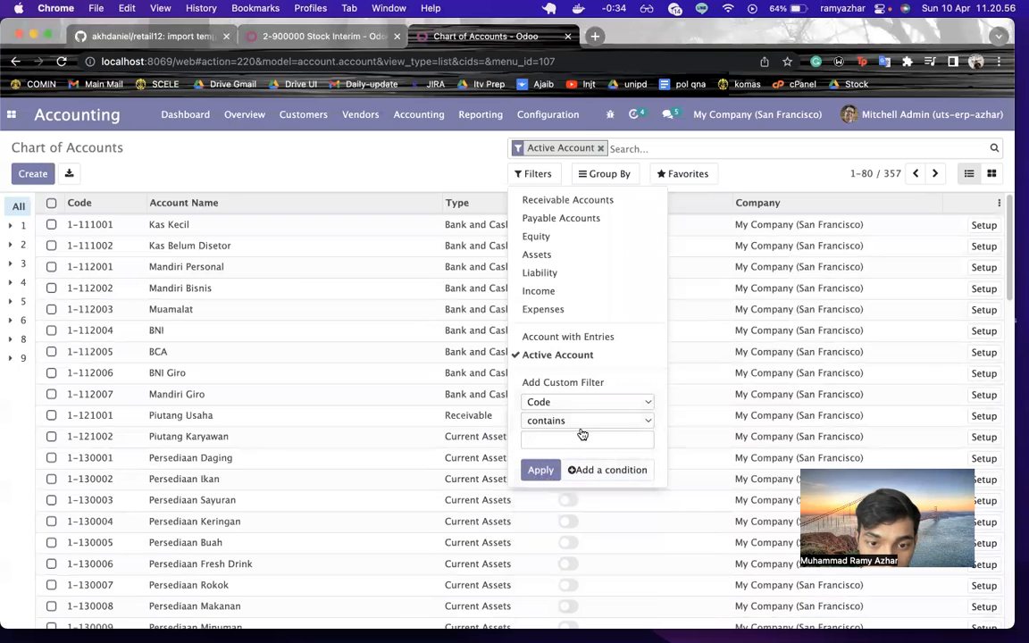
click(582, 421)
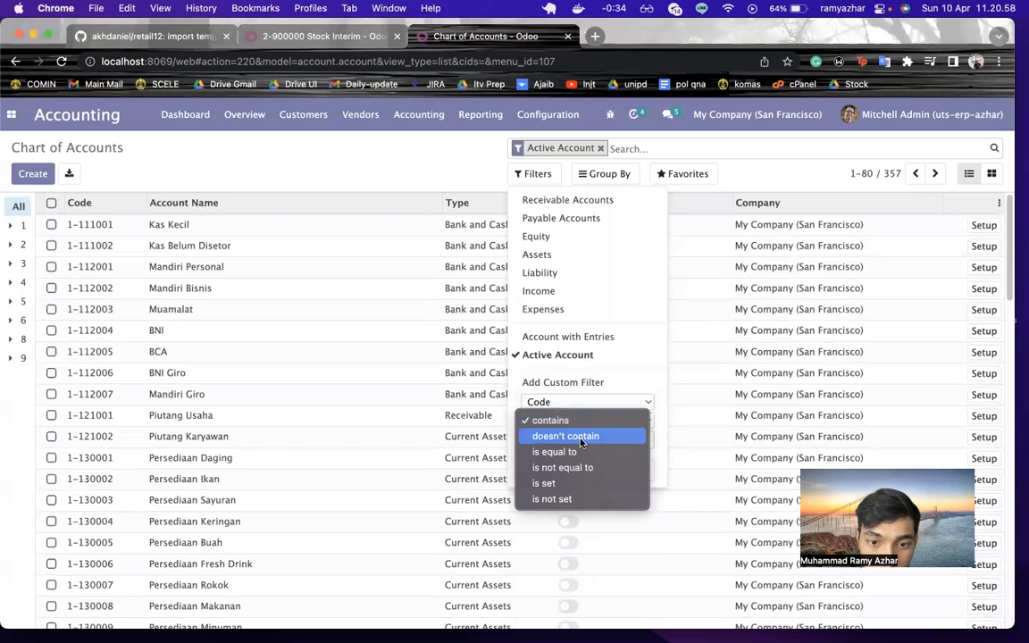
click(572, 420)
click(572, 440)
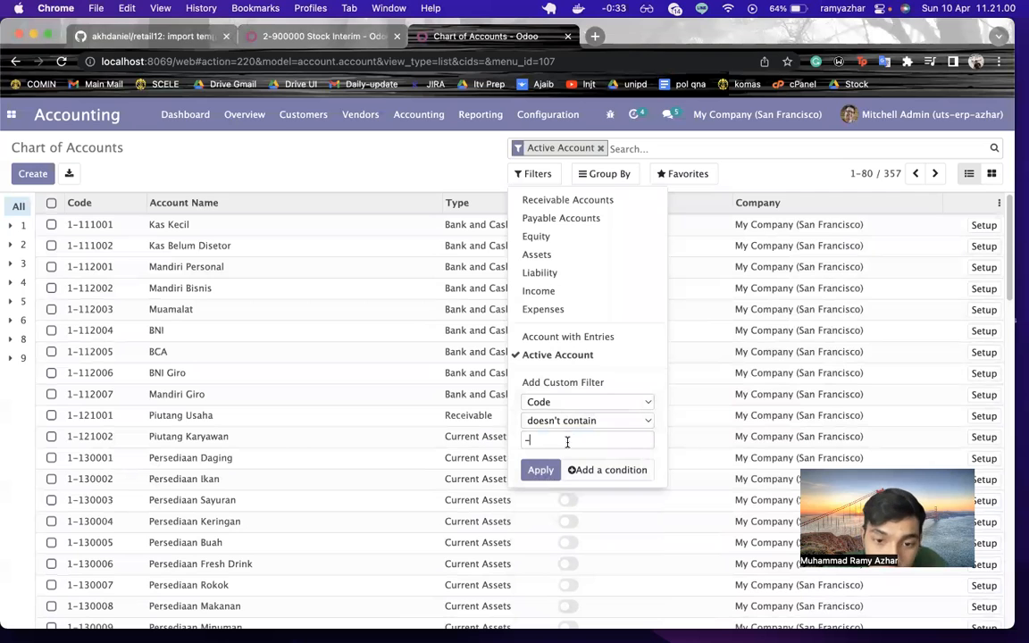
click(540, 470)
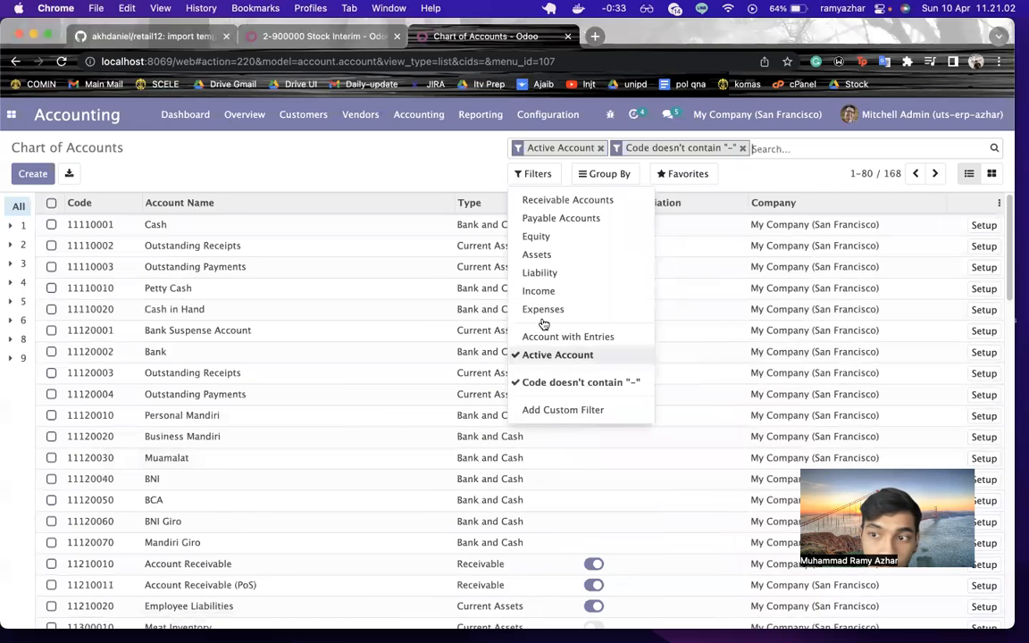
click(288, 184)
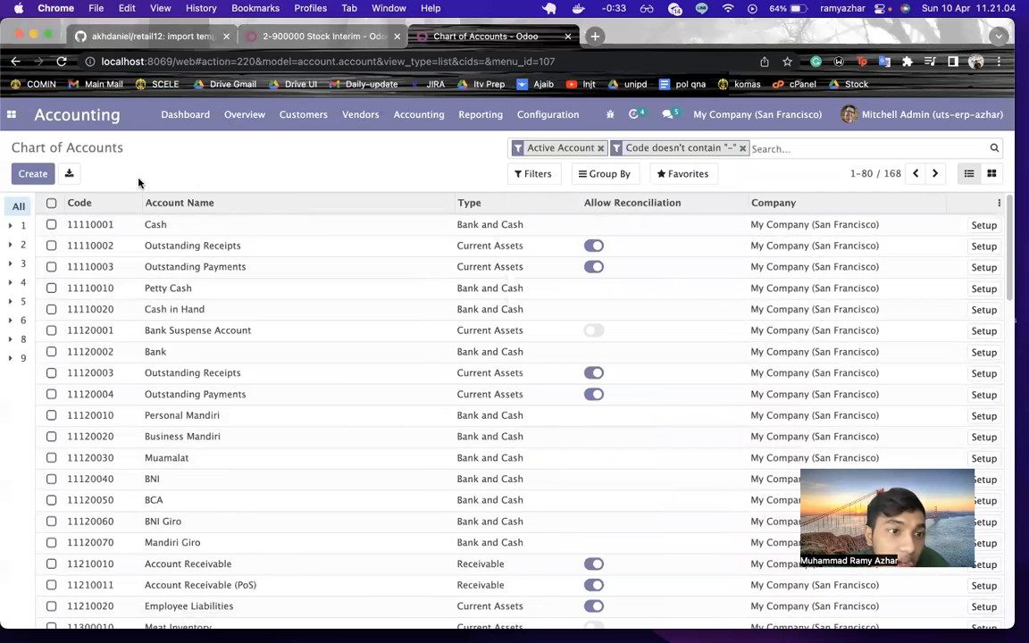
Delete the first page of 80 filtered default accounts, from 11110001 Cash to 25110090 Accrued Payable Insurance
click(50, 203)
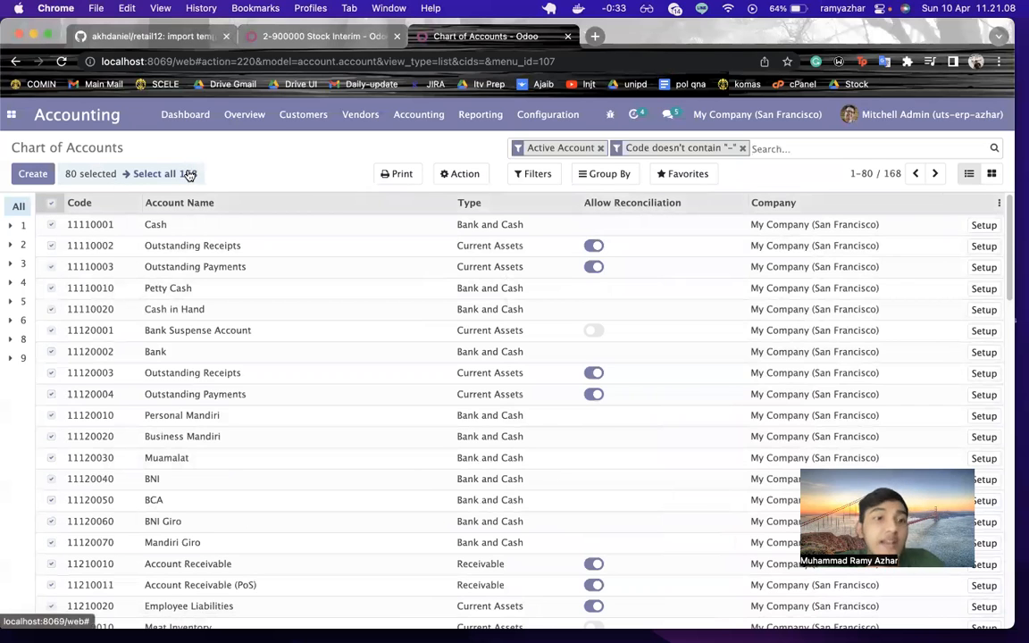
scroll(165, 298, down, 12)
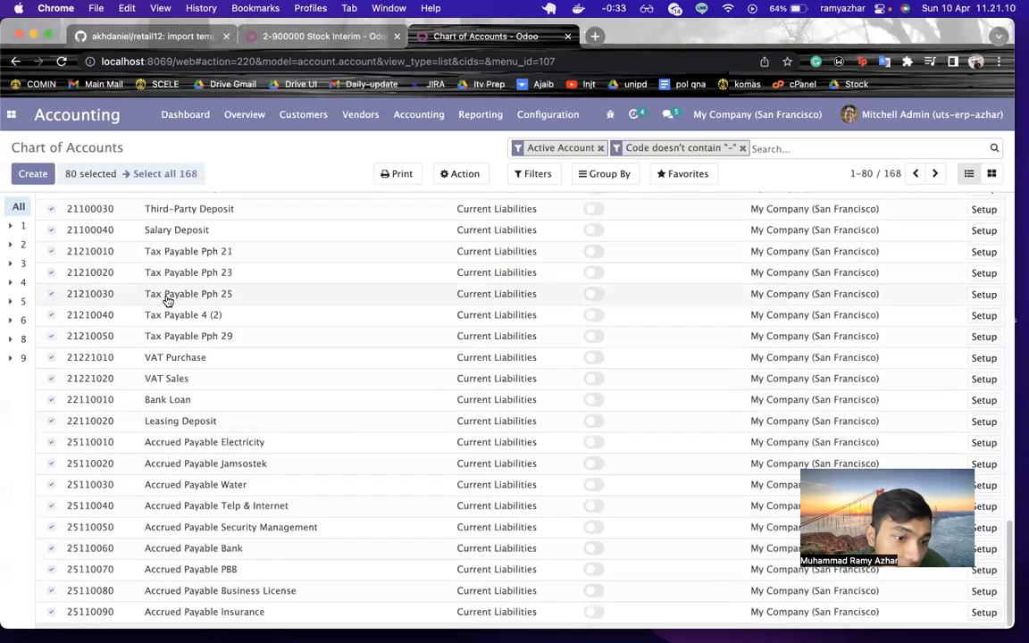
scroll(165, 299, up, 12)
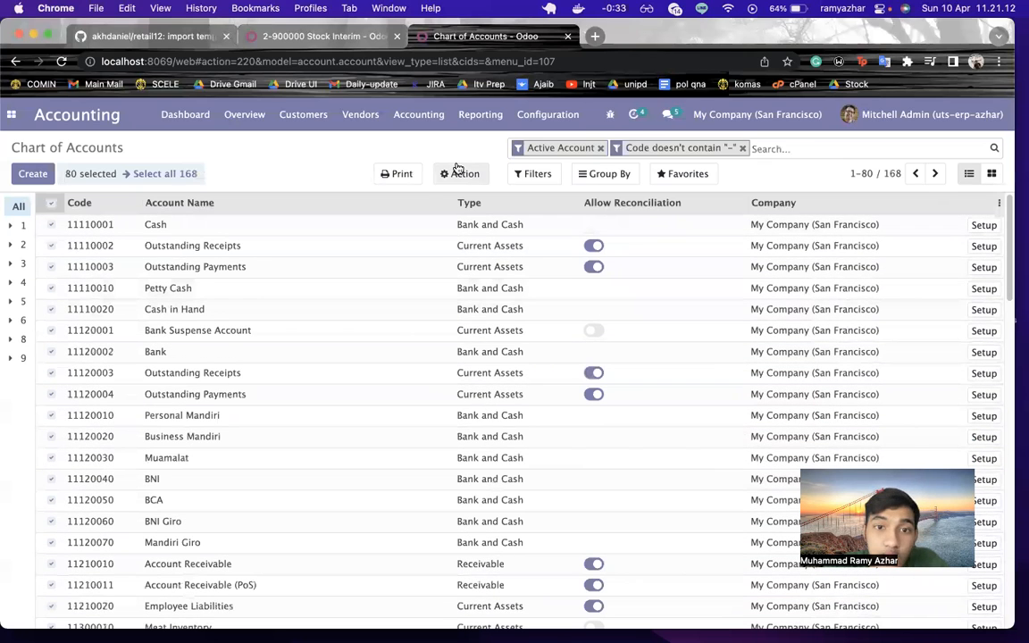
click(448, 176)
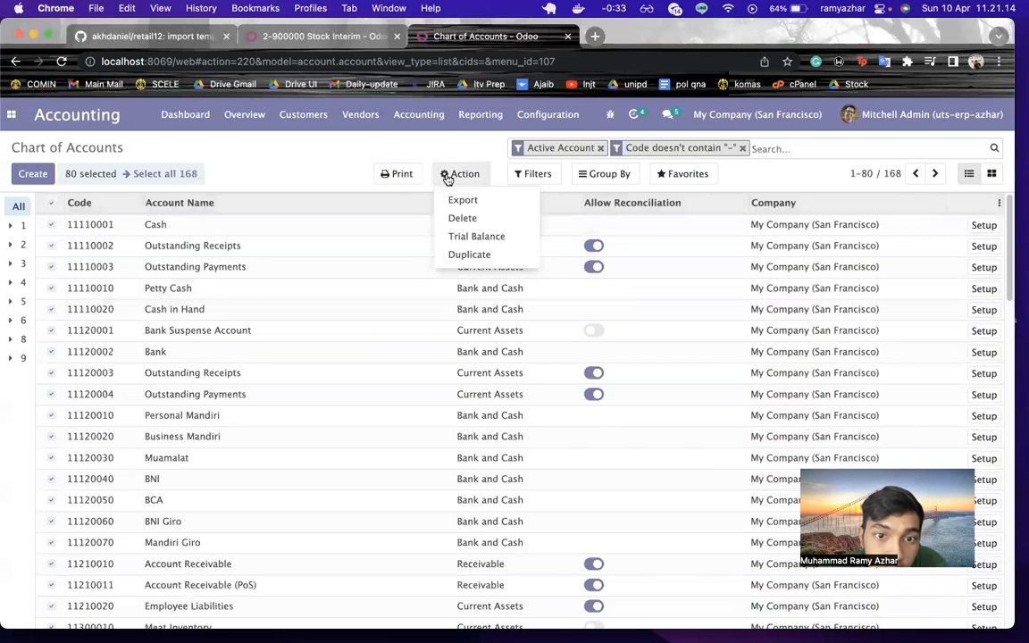
click(462, 220)
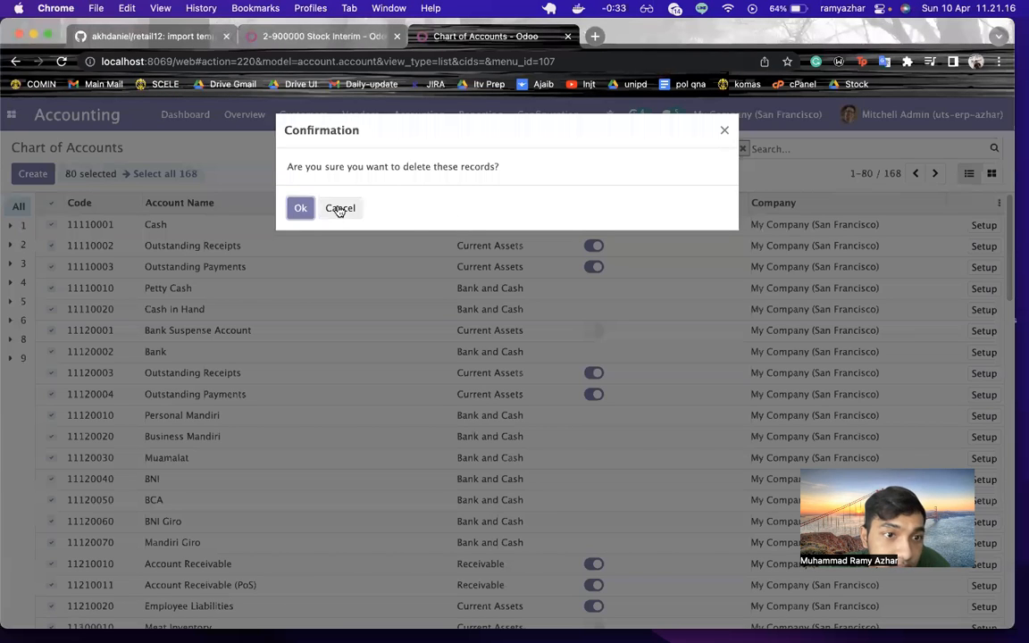
click(302, 210)
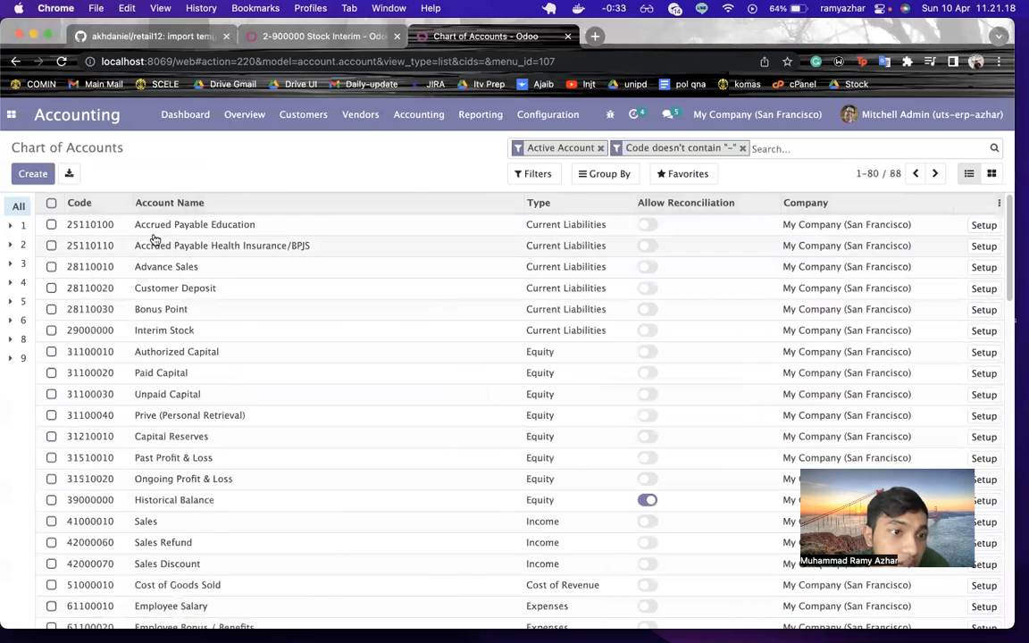
Delete the next page of 80 filtered default accounts, starting with 25110100 Accrued Payable Education
click(51, 206)
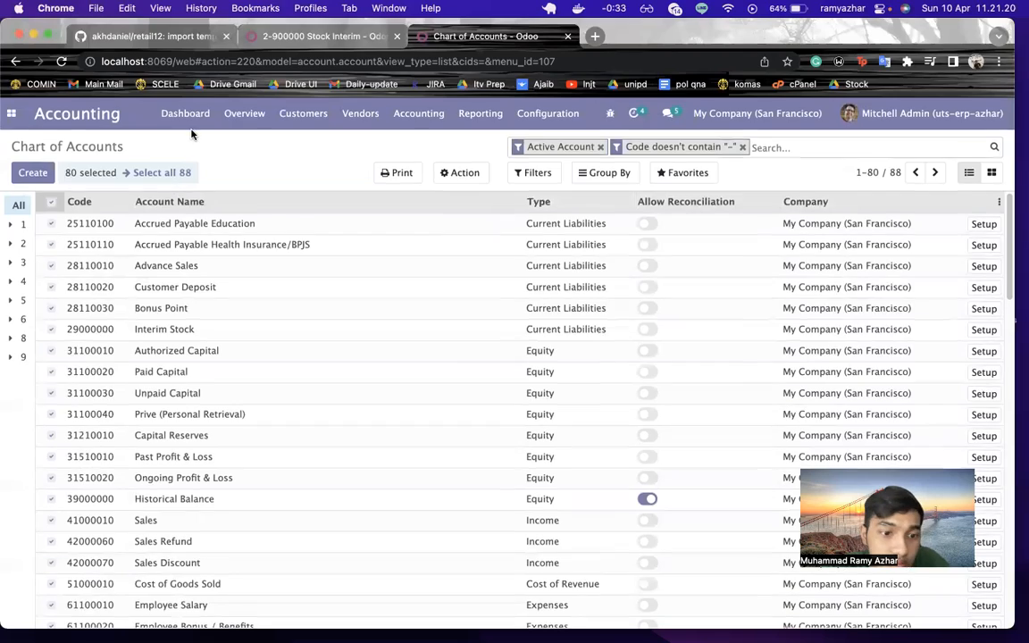
scroll(246, 265, down, 15)
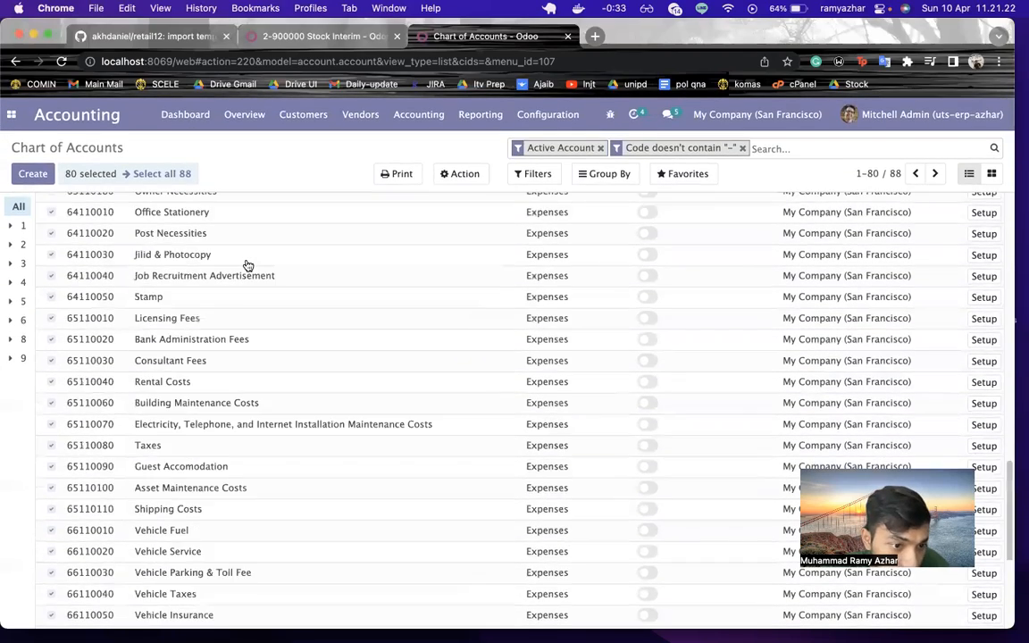
scroll(245, 264, up, 15)
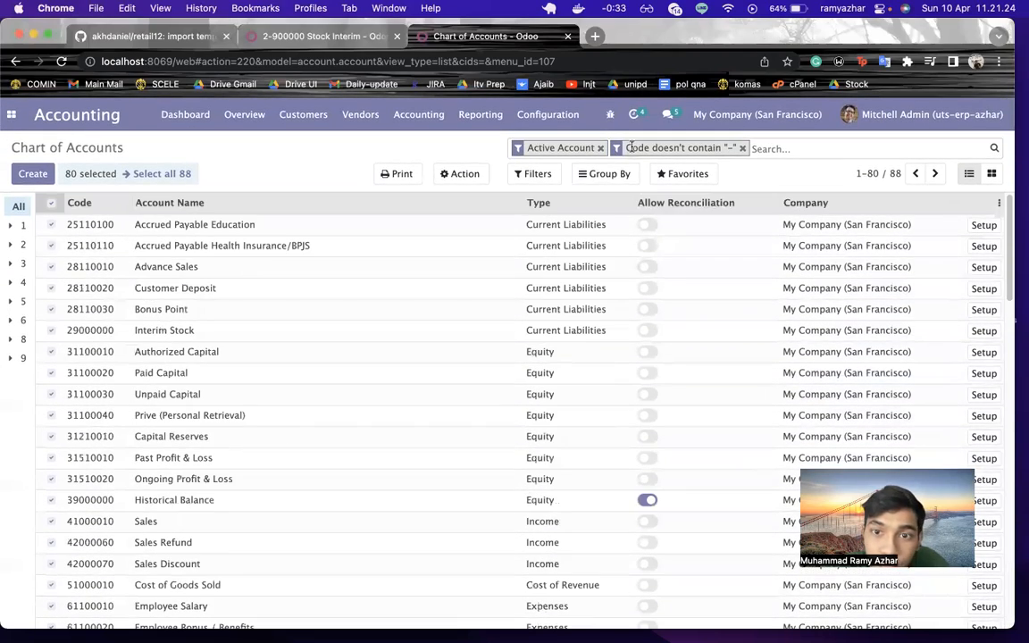
click(459, 173)
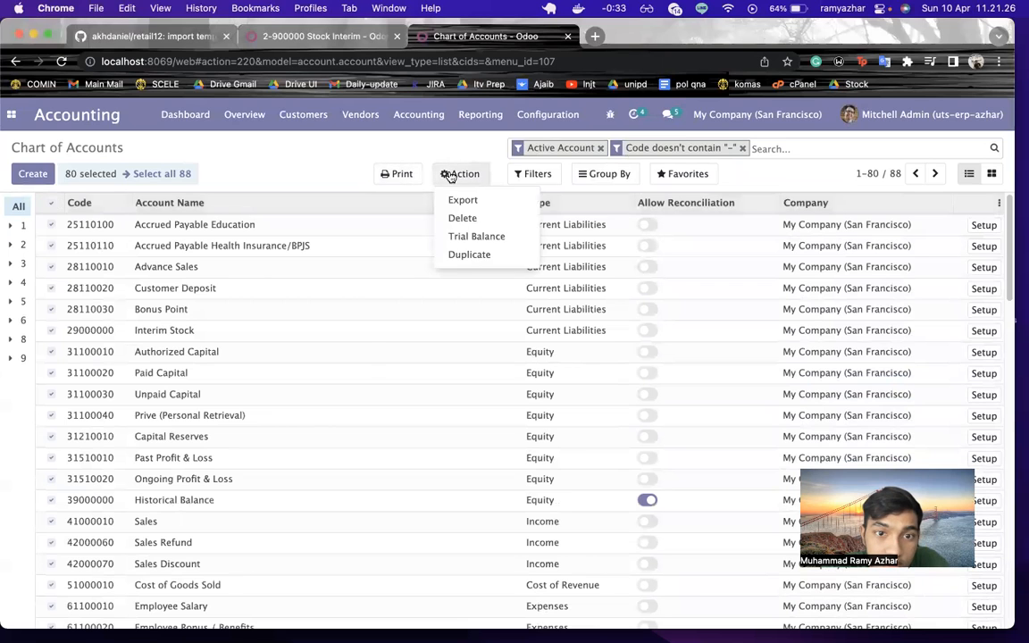
click(458, 218)
click(302, 209)
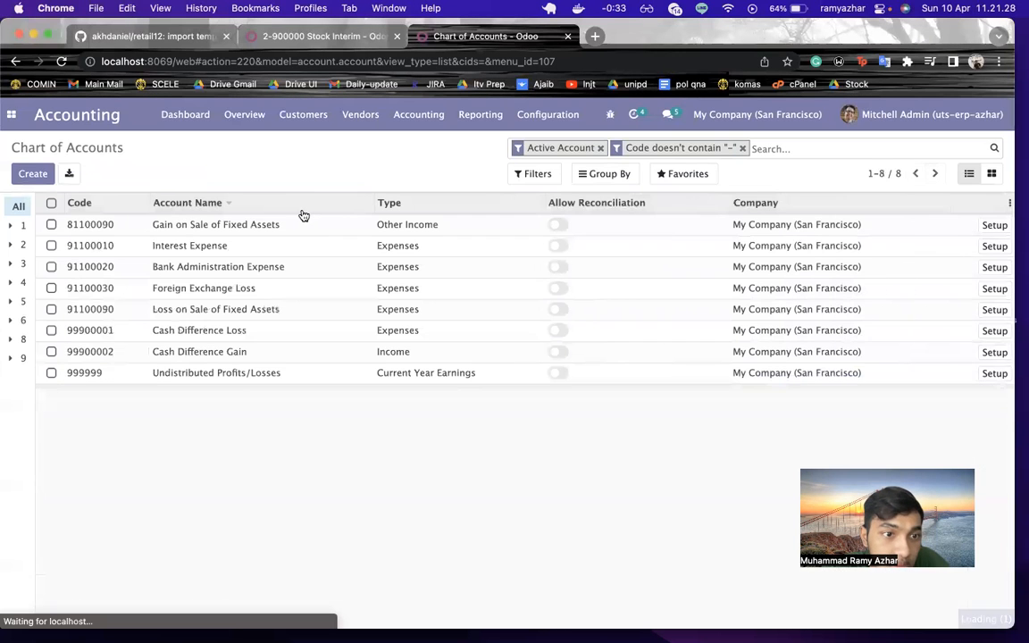
Delete the last filtered default accounts, from 81100090 Gain on Sale of Fixed Assets to 999999 Undistributed Profits/Losses
click(51, 203)
click(456, 173)
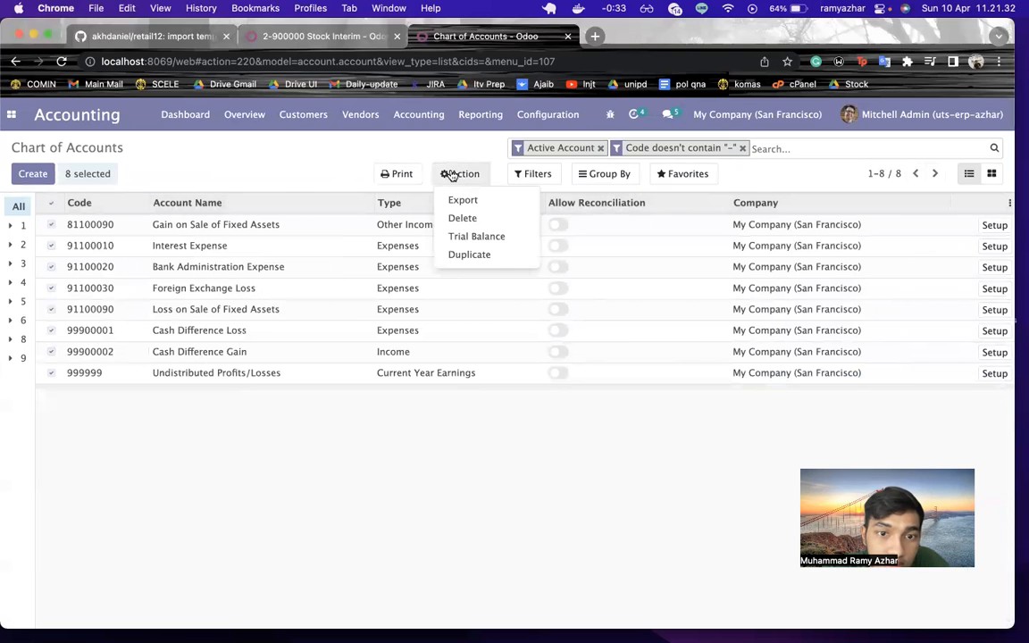
click(461, 218)
click(302, 209)
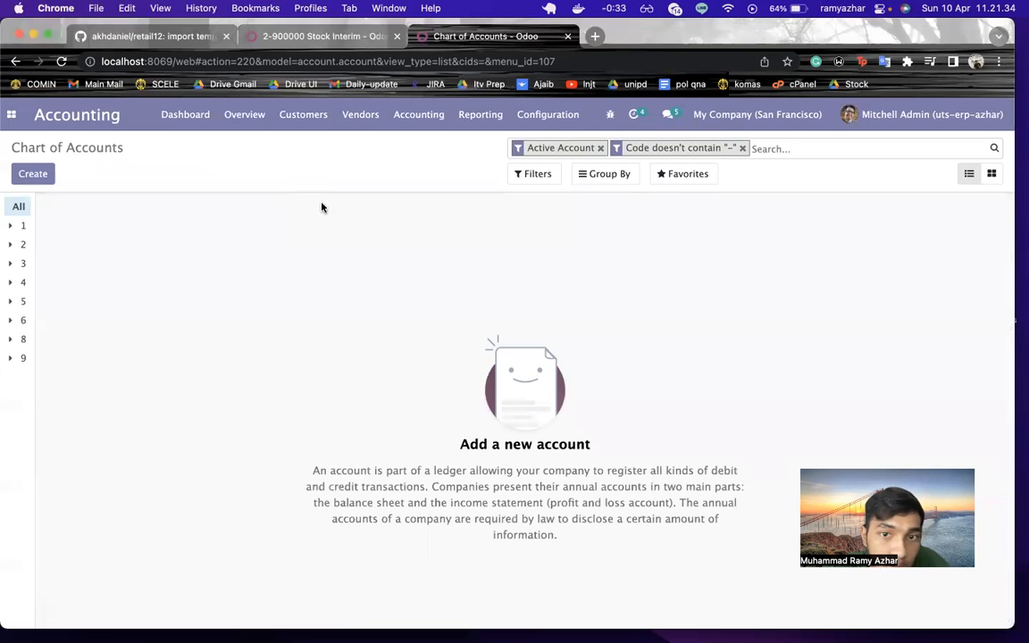
Remove the code filter from the chart of accounts and check which accounts remain in the list
click(742, 149)
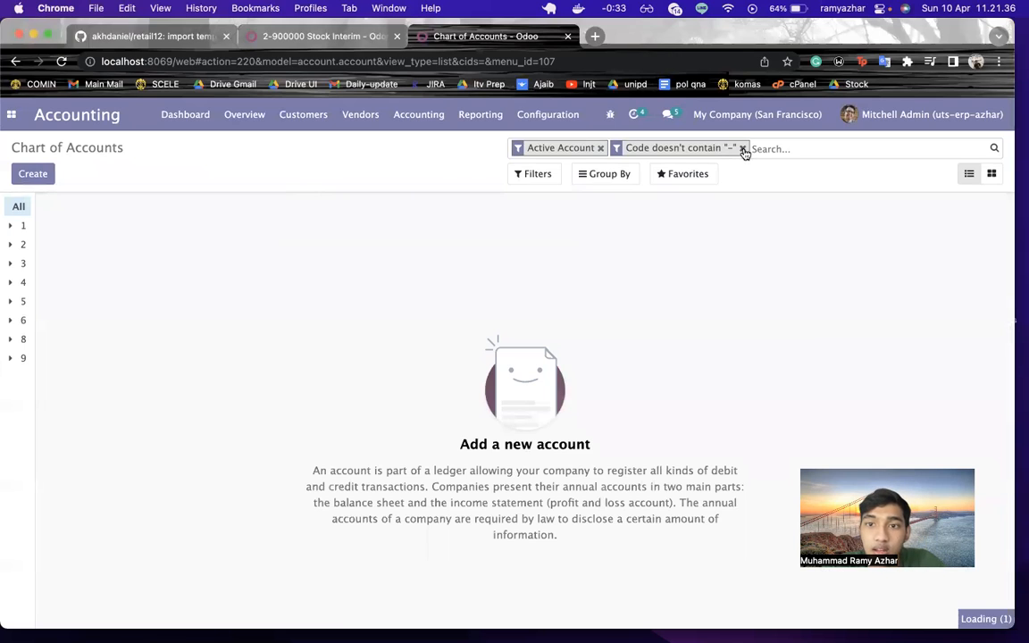
scroll(333, 335, down, 10)
scroll(333, 331, down, 10)
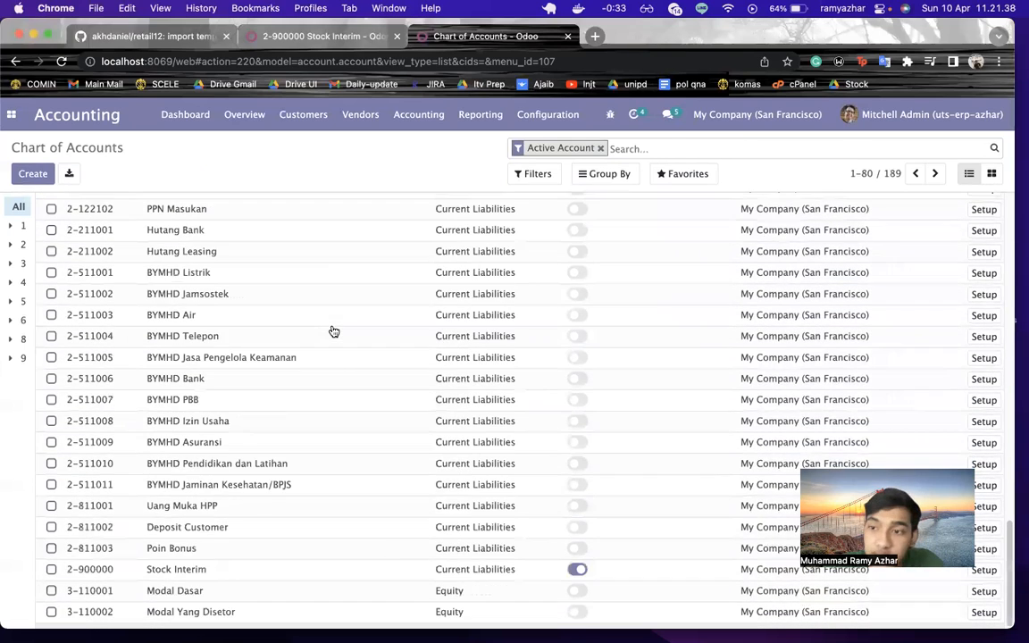
scroll(333, 331, up, 20)
scroll(333, 332, down, 15)
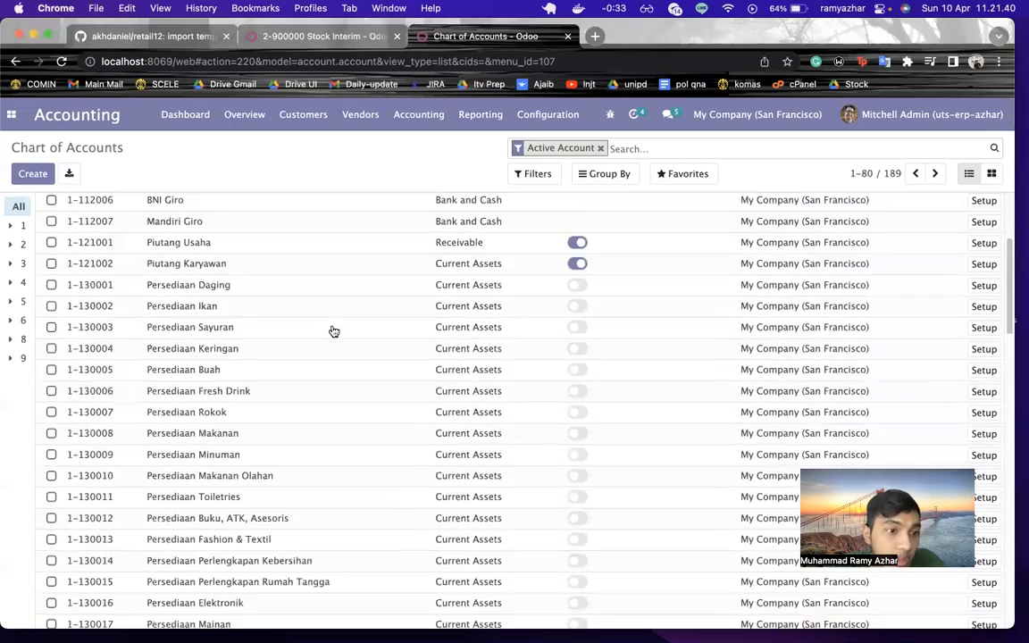
scroll(333, 331, up, 4)
scroll(333, 332, up, 20)
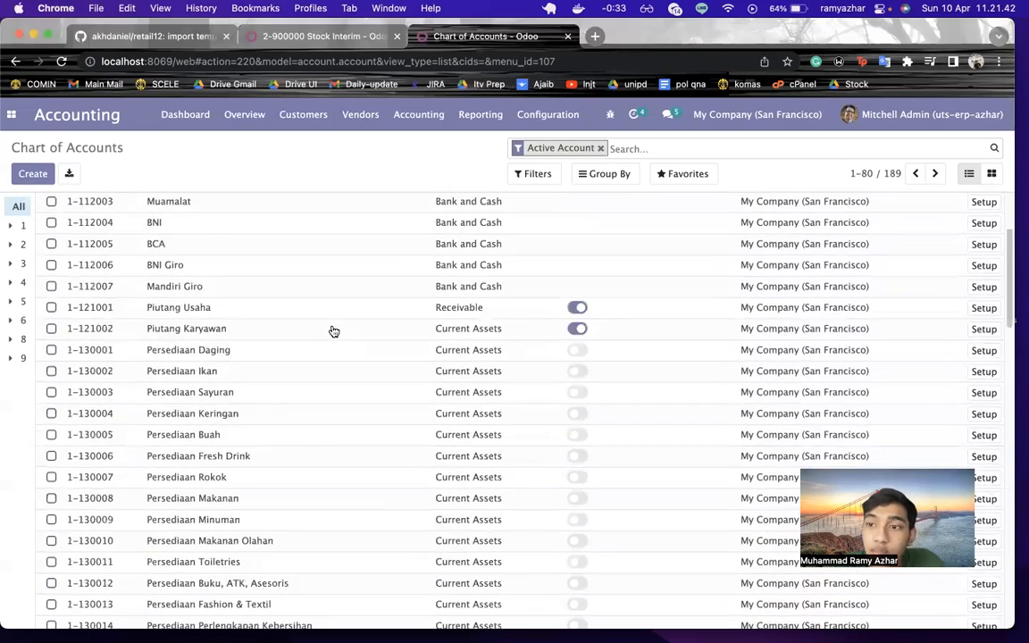
scroll(333, 332, down, 10)
scroll(334, 331, up, 8)
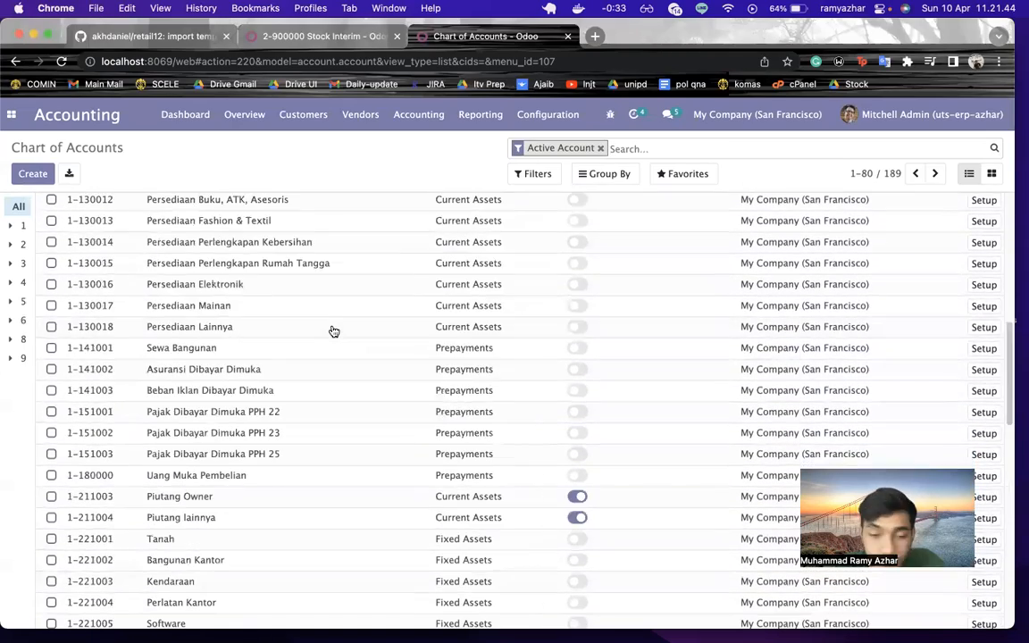
scroll(333, 331, down, 15)
scroll(333, 331, up, 12)
scroll(333, 332, up, 10)
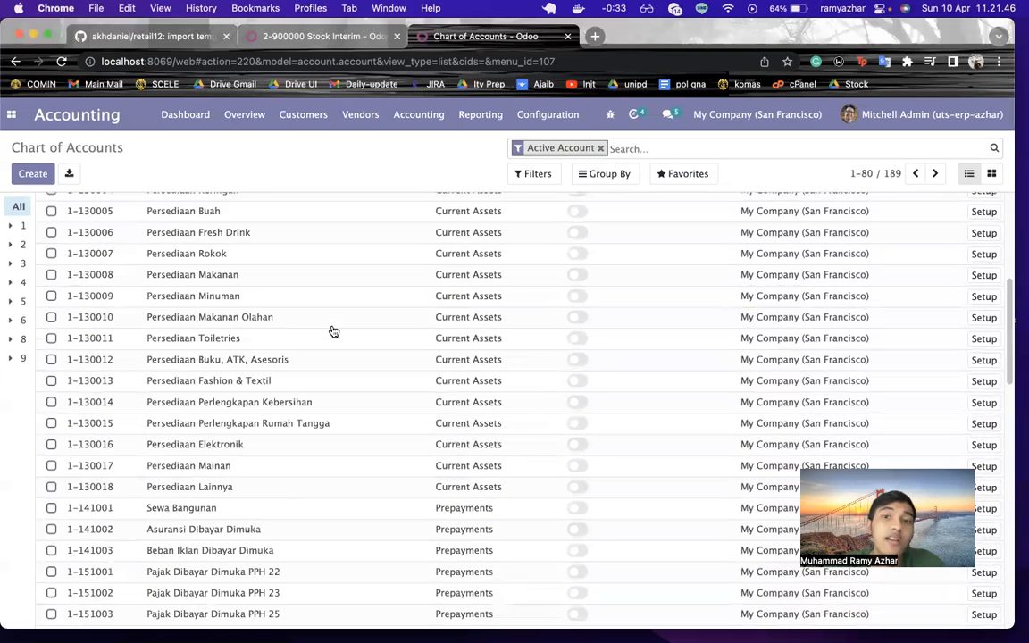